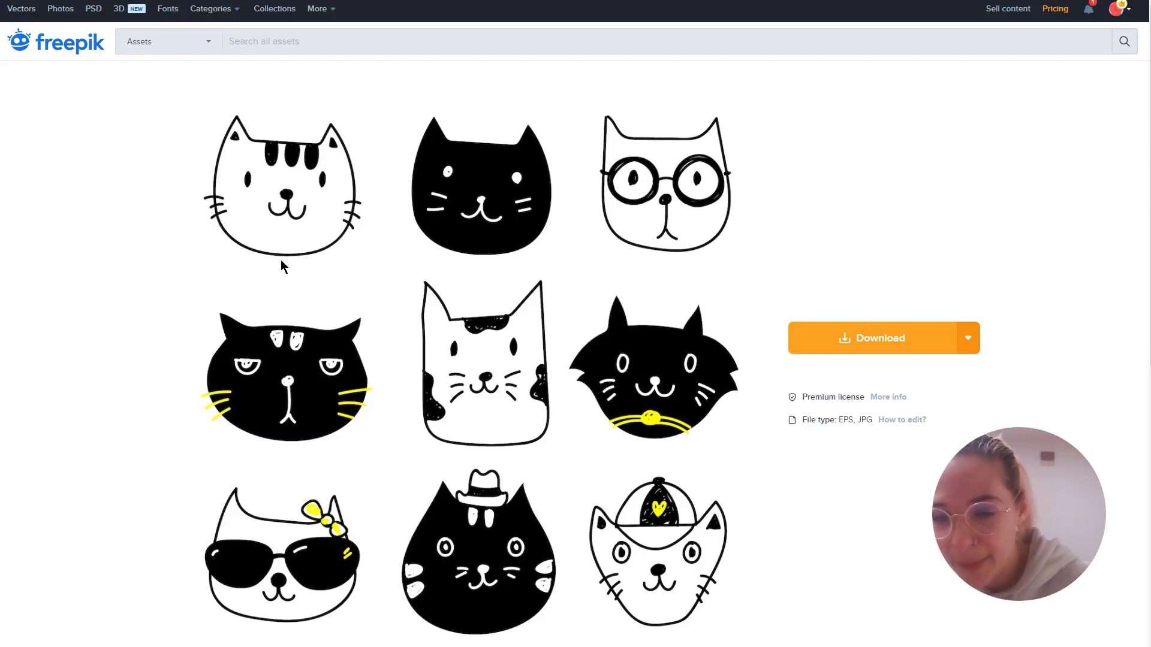
Download the vector file with the nine hand-drawn cat faces.
{"action": "left_click", "coordinate": [888, 337]}
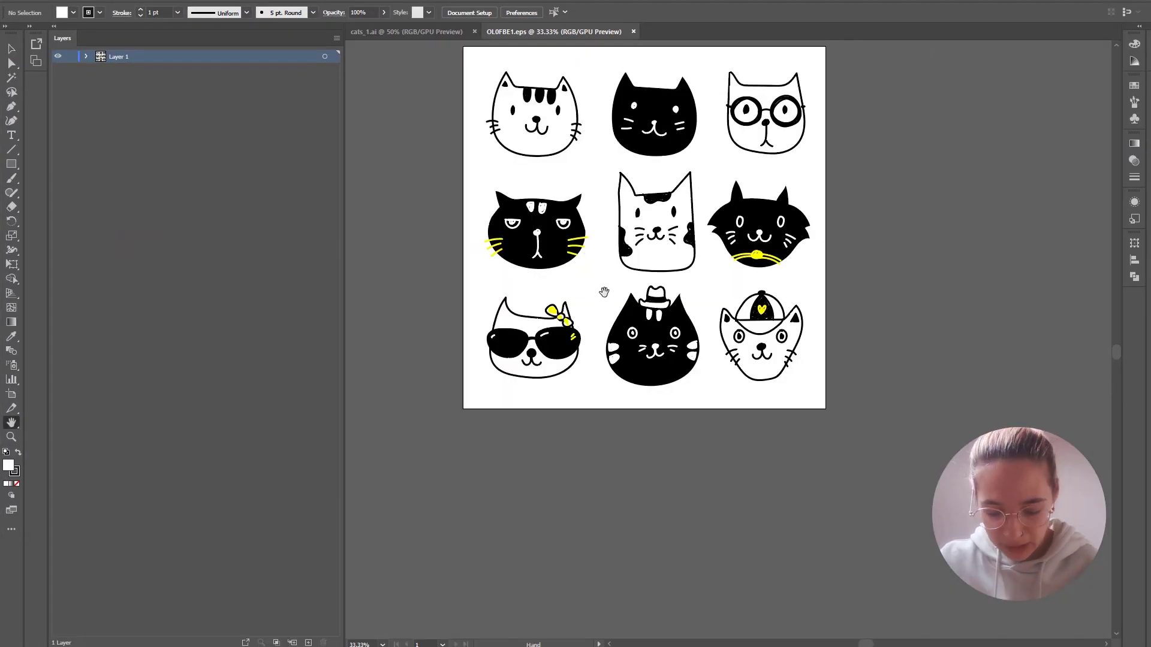
In Illustrator, release the group inside Layer 1 of OL0FBE1.eps to separate layers using the Sequence option.
{"action": "left_click_drag", "start_coordinate": [604, 292], "coordinate": [595, 345]}
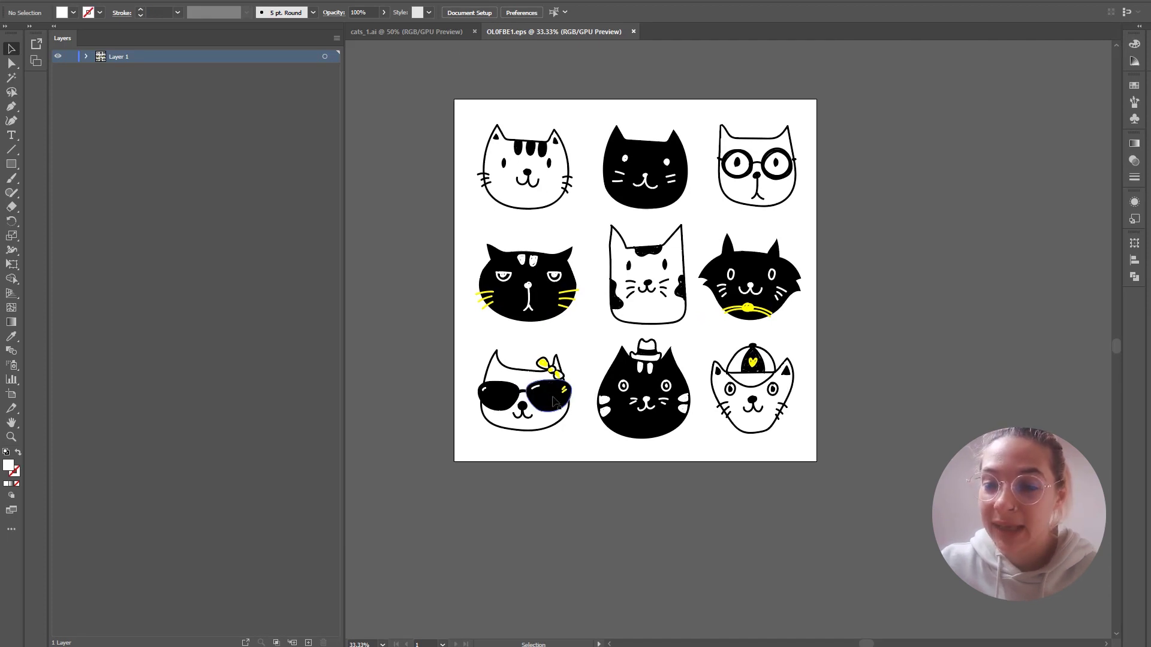
{"action": "left_click", "coordinate": [86, 56]}
{"action": "left_click", "coordinate": [101, 69]}
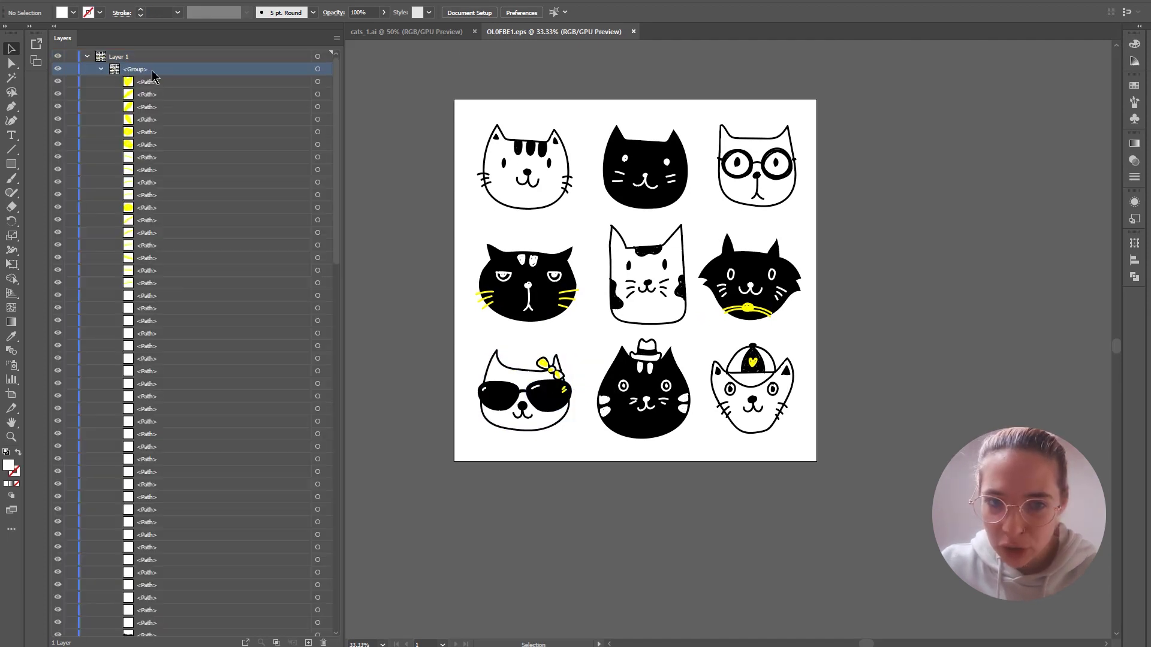
{"action": "left_click", "coordinate": [336, 39]}
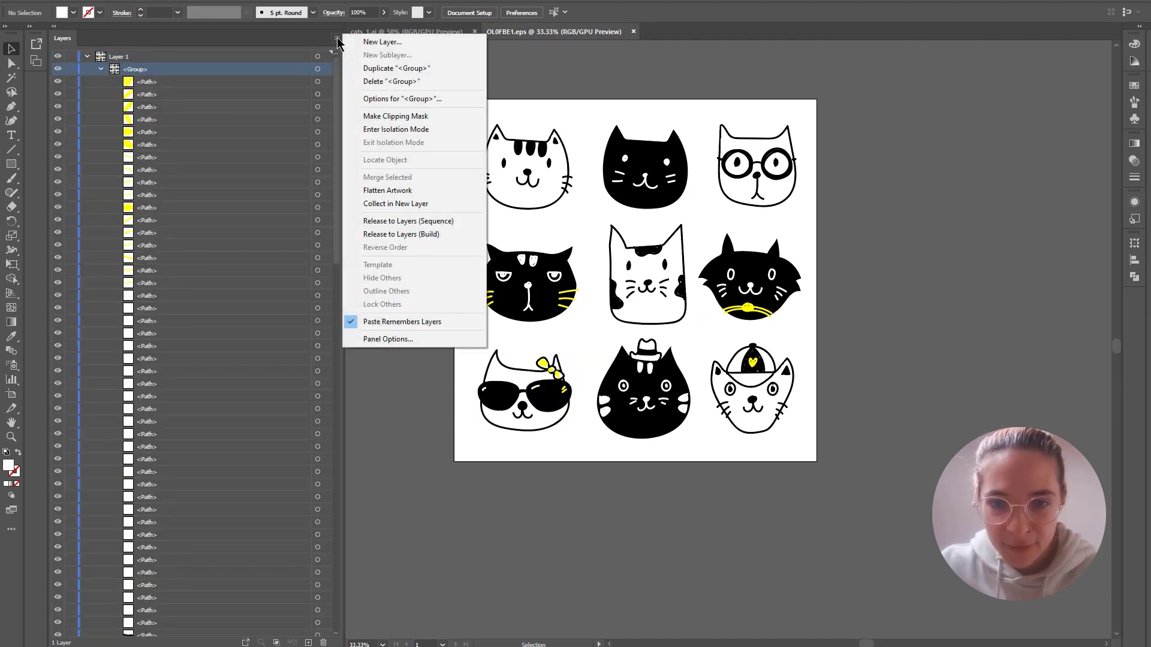
{"action": "left_click", "coordinate": [385, 221]}
Group the lenses, highlights and bridge of the cat's sunglasses, and check the group by toggling its layer's visibility.
{"action": "scroll", "coordinate": [539, 396], "scroll_direction": "up", "scroll_amount": 3}
{"action": "left_click", "coordinate": [378, 383]}
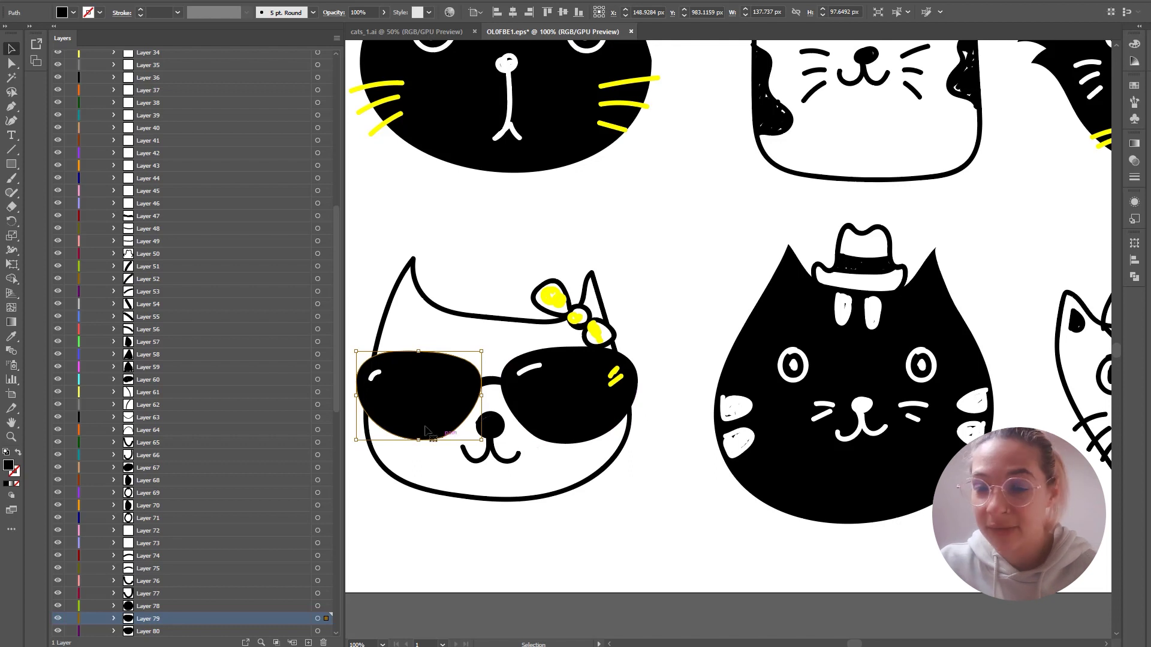
{"action": "key", "text": "shift"}
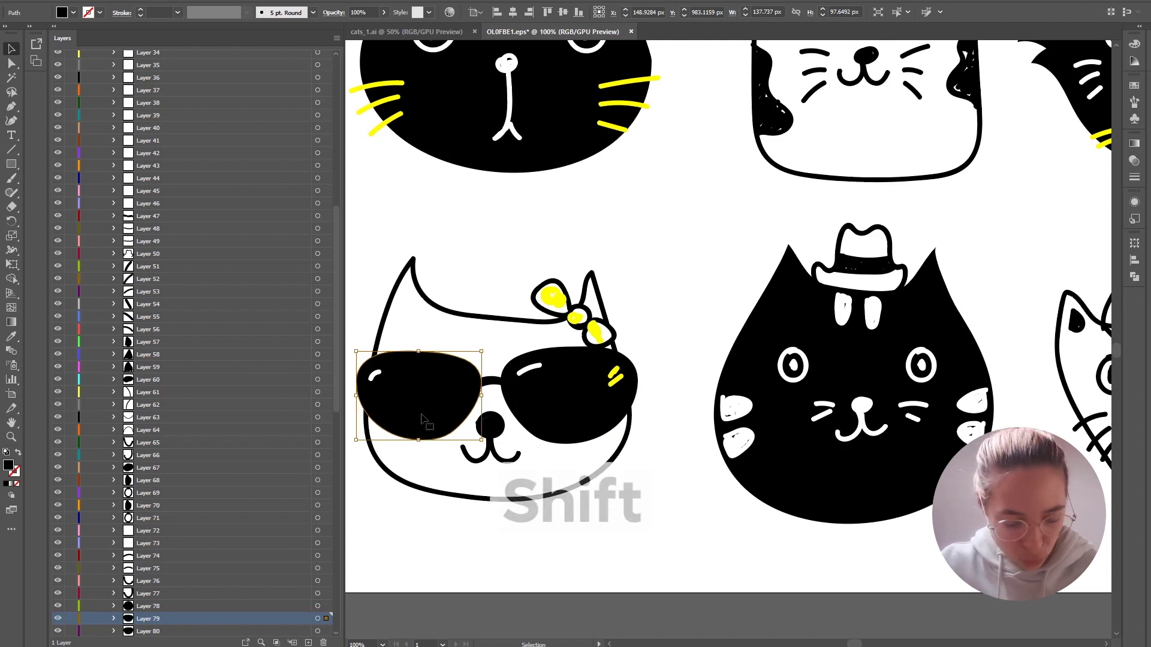
{"action": "left_click", "coordinate": [557, 395], "text": "shift"}
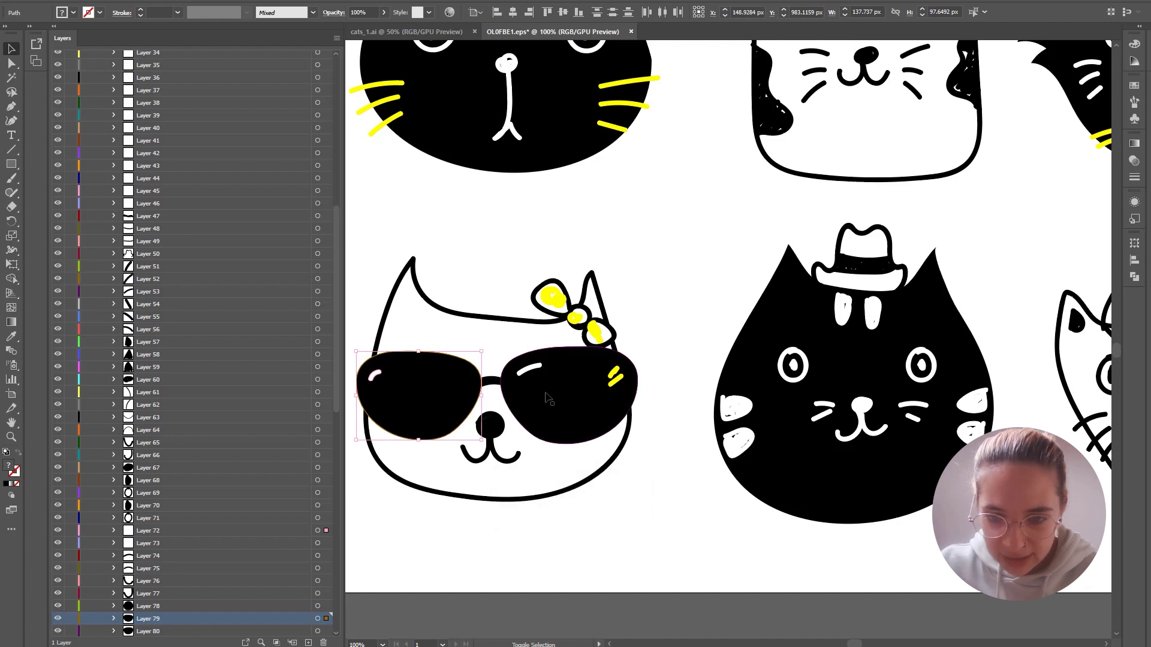
{"action": "left_click", "coordinate": [614, 377], "text": "shift"}
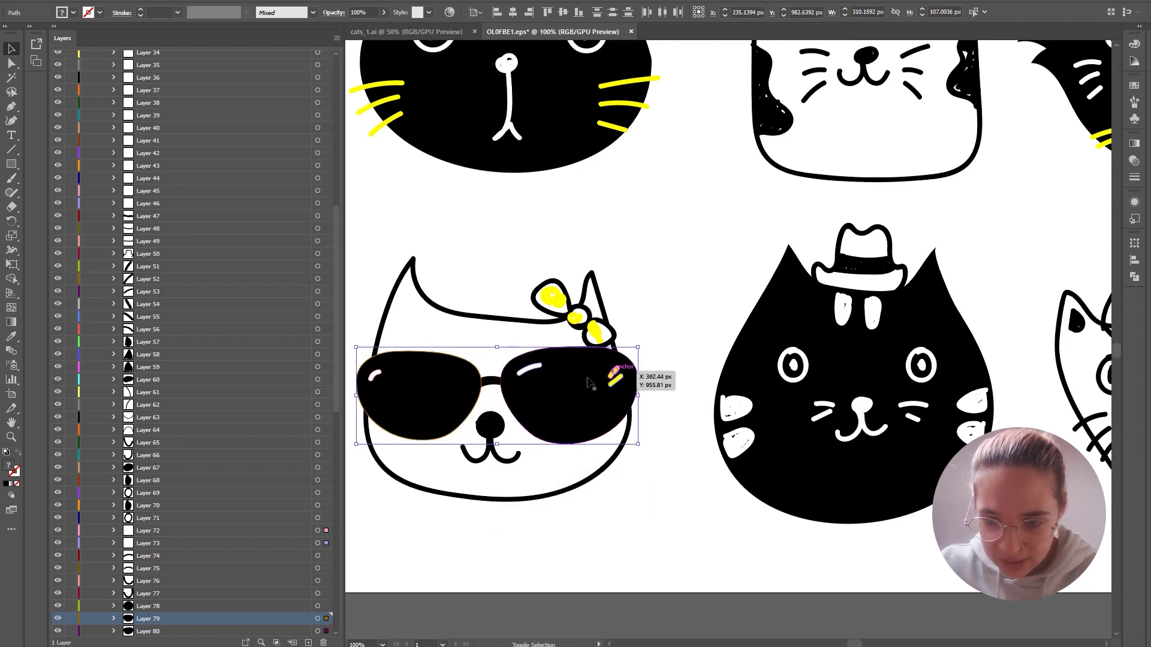
{"action": "left_click", "coordinate": [491, 382], "text": "shift"}
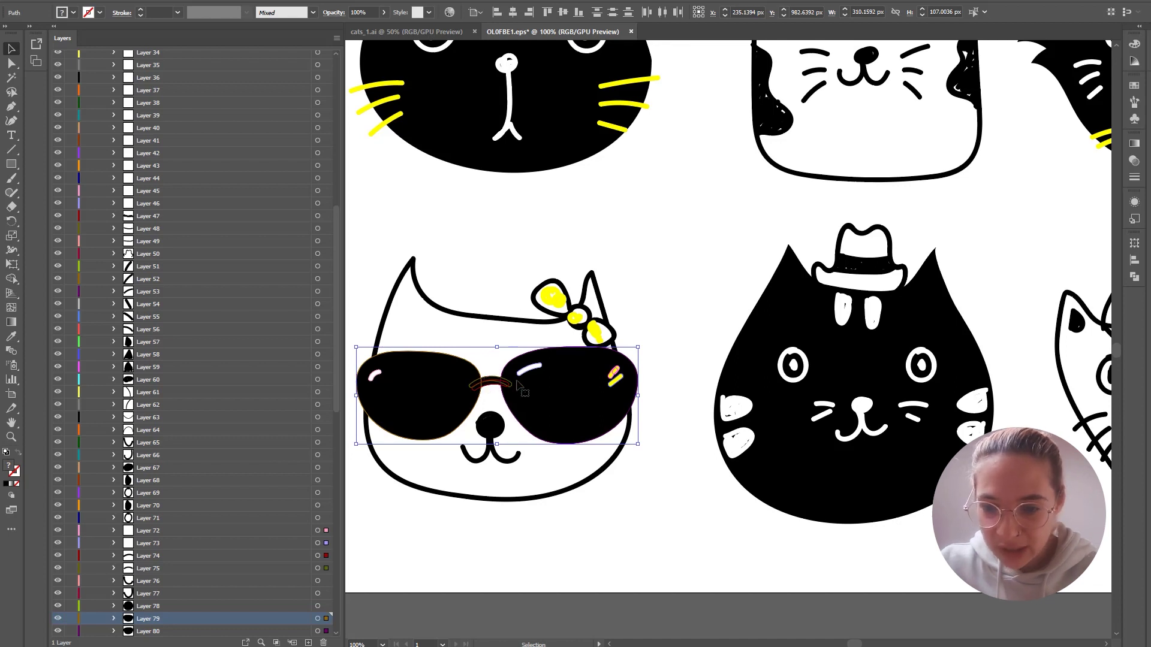
{"action": "right_click", "coordinate": [517, 384]}
{"action": "left_click", "coordinate": [554, 472]}
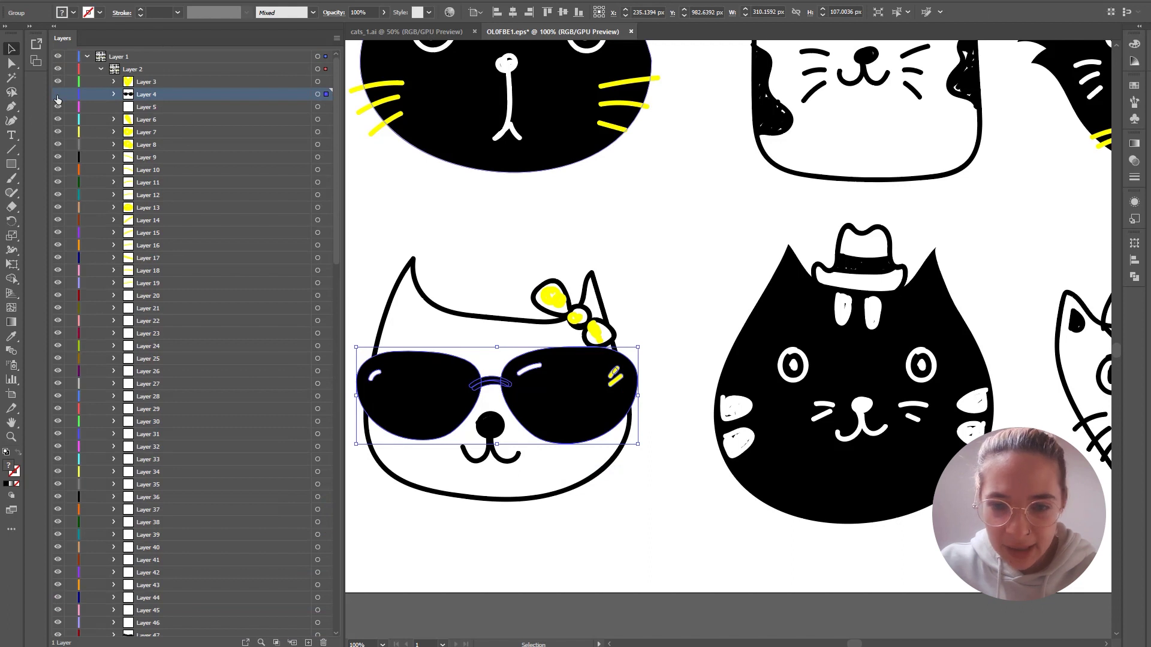
{"action": "left_click", "coordinate": [57, 96]}
{"action": "left_click", "coordinate": [58, 96]}
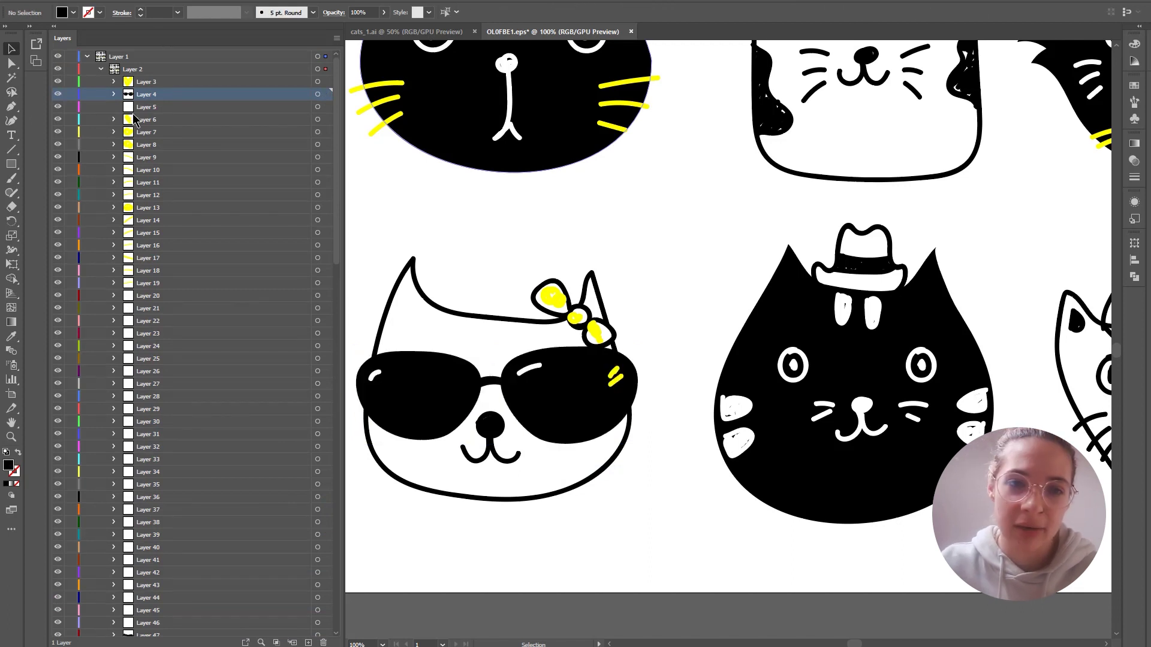
Group the bow's black outlines with its three yellow fills, and check the group by toggling its layer's visibility.
{"action": "left_click", "coordinate": [576, 317]}
{"action": "scroll", "coordinate": [578, 317], "scroll_direction": "up", "scroll_amount": 2}
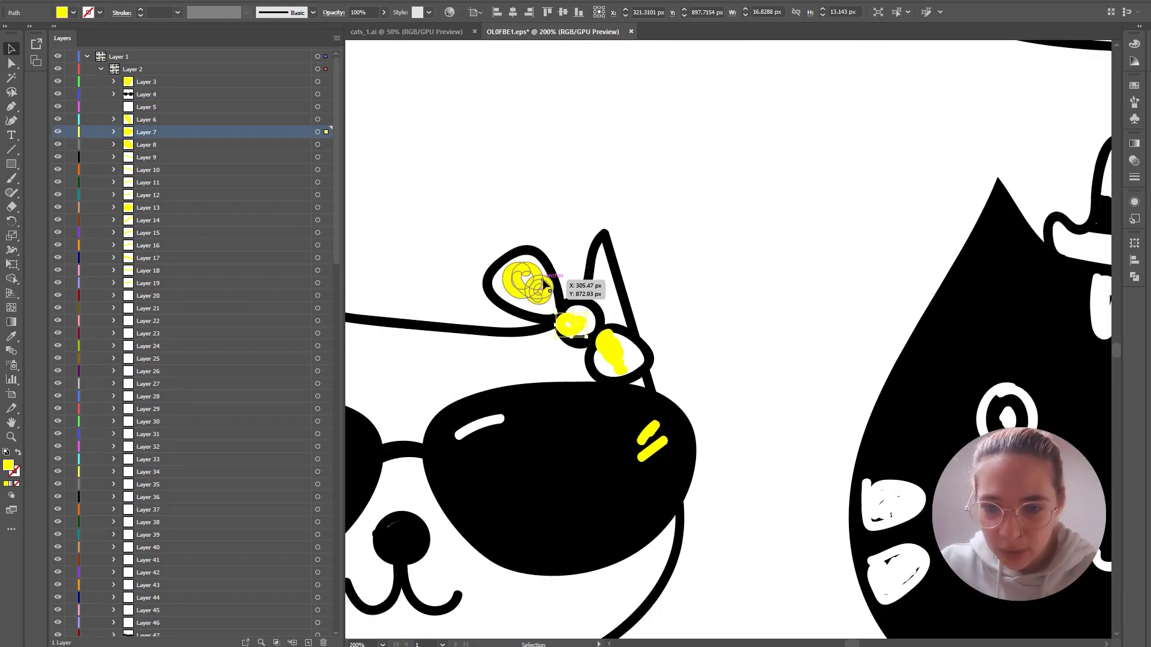
{"action": "left_click", "coordinate": [527, 273]}
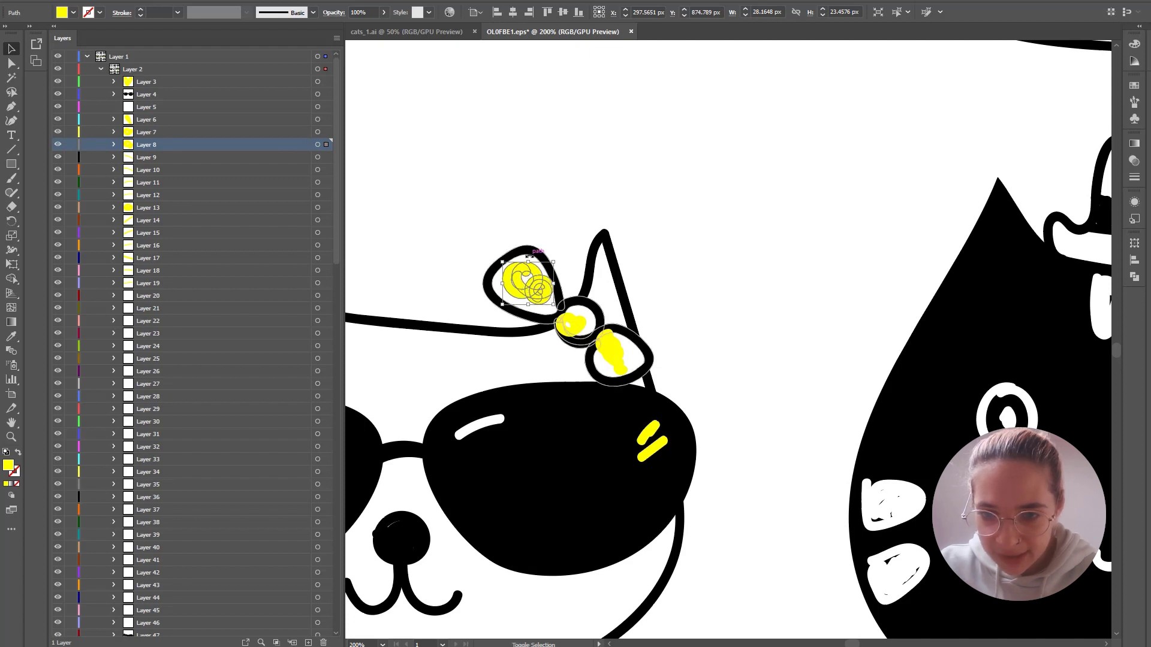
{"action": "left_click", "coordinate": [575, 329], "text": "shift"}
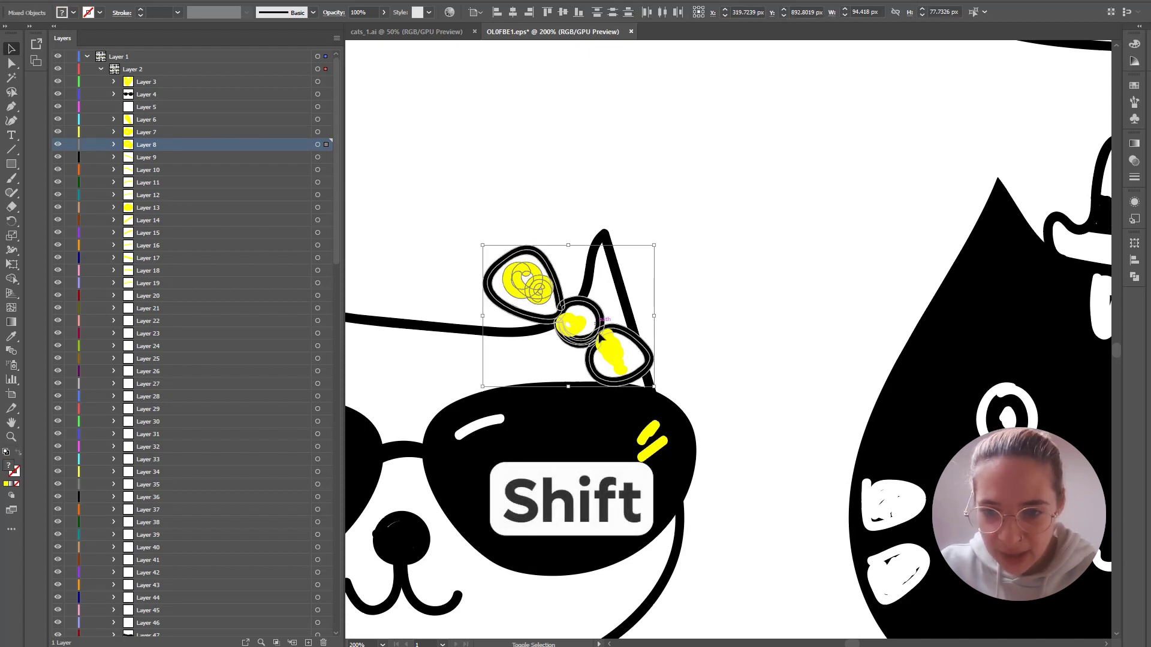
{"action": "left_click", "coordinate": [575, 327], "text": "shift"}
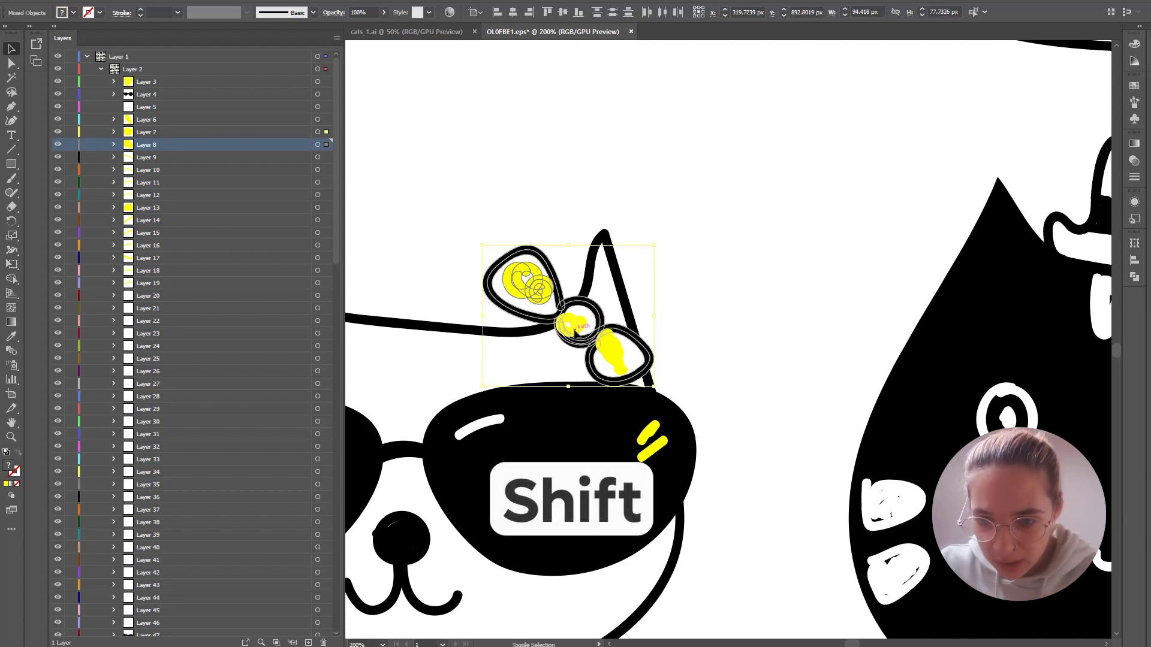
{"action": "left_click", "coordinate": [620, 358], "text": "shift"}
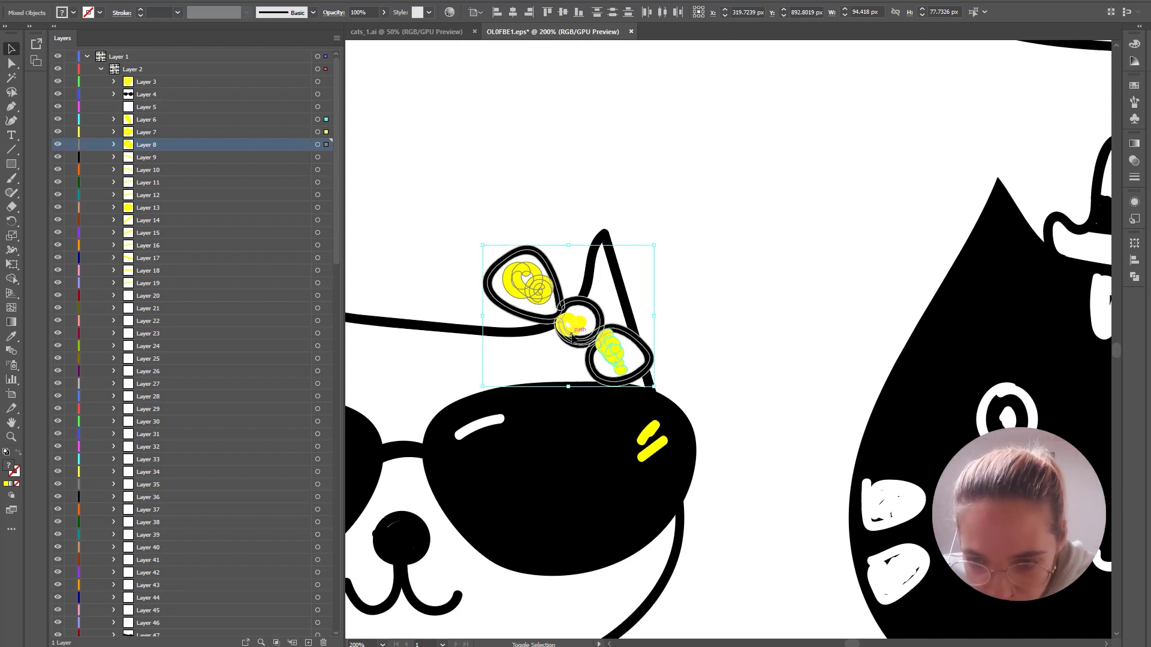
{"action": "right_click", "coordinate": [613, 351]}
{"action": "left_click", "coordinate": [651, 440]}
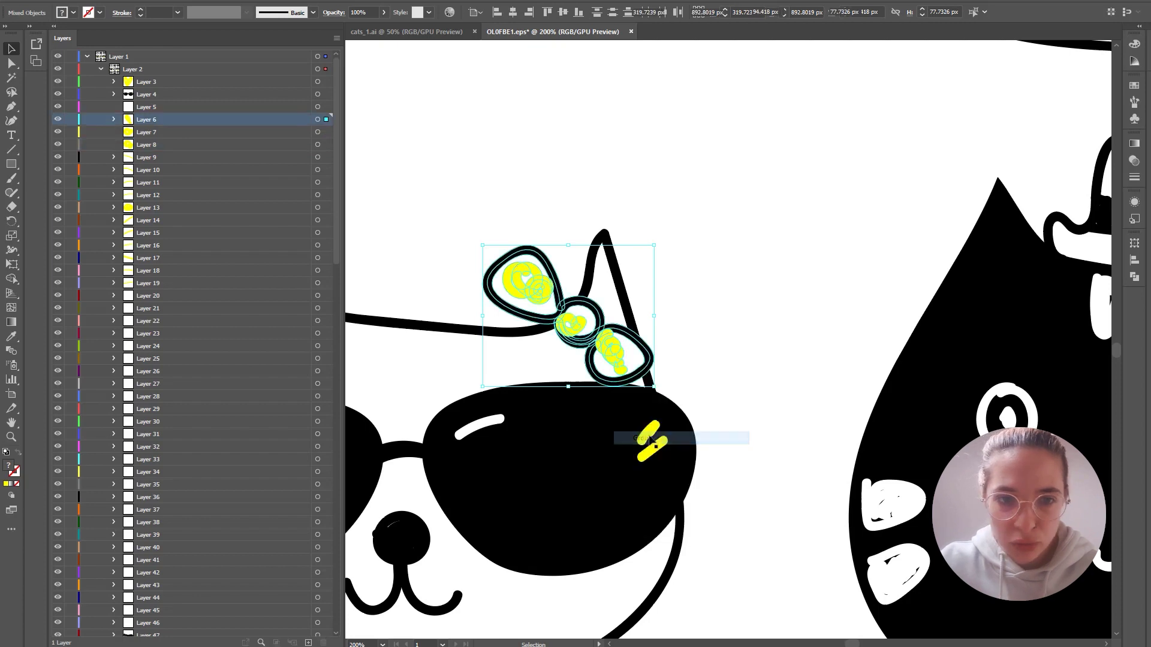
{"action": "left_click", "coordinate": [58, 119]}
{"action": "left_click", "coordinate": [58, 119]}
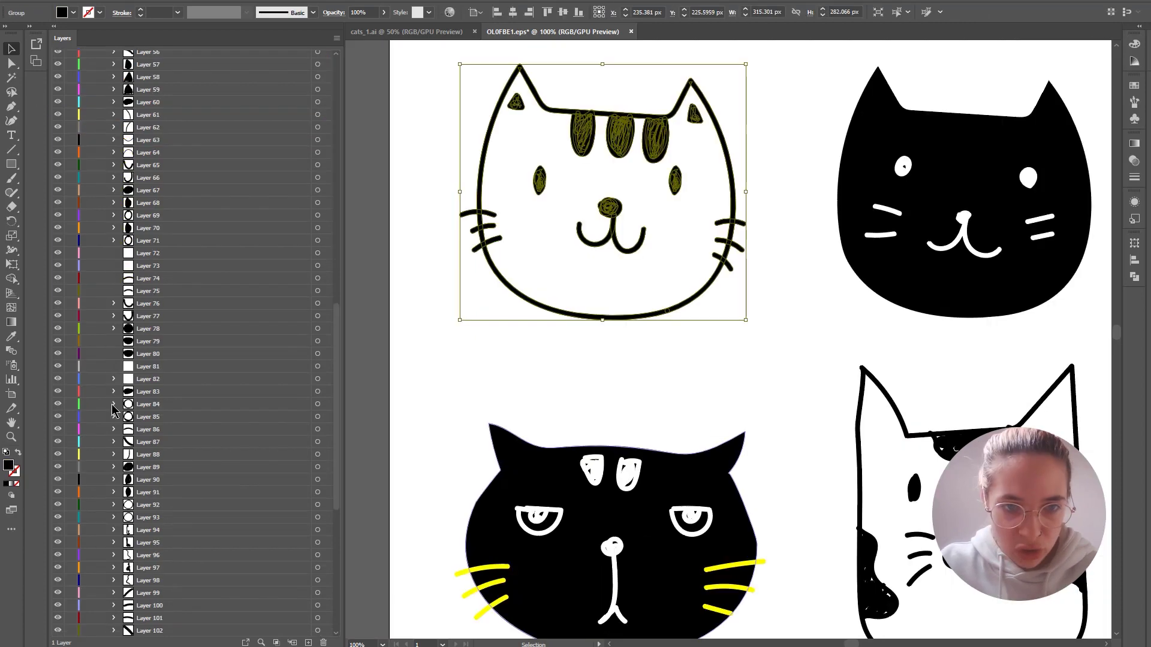
Create a new top-level layer above Layer 1.
{"action": "scroll", "coordinate": [113, 409], "scroll_direction": "up", "scroll_amount": 15}
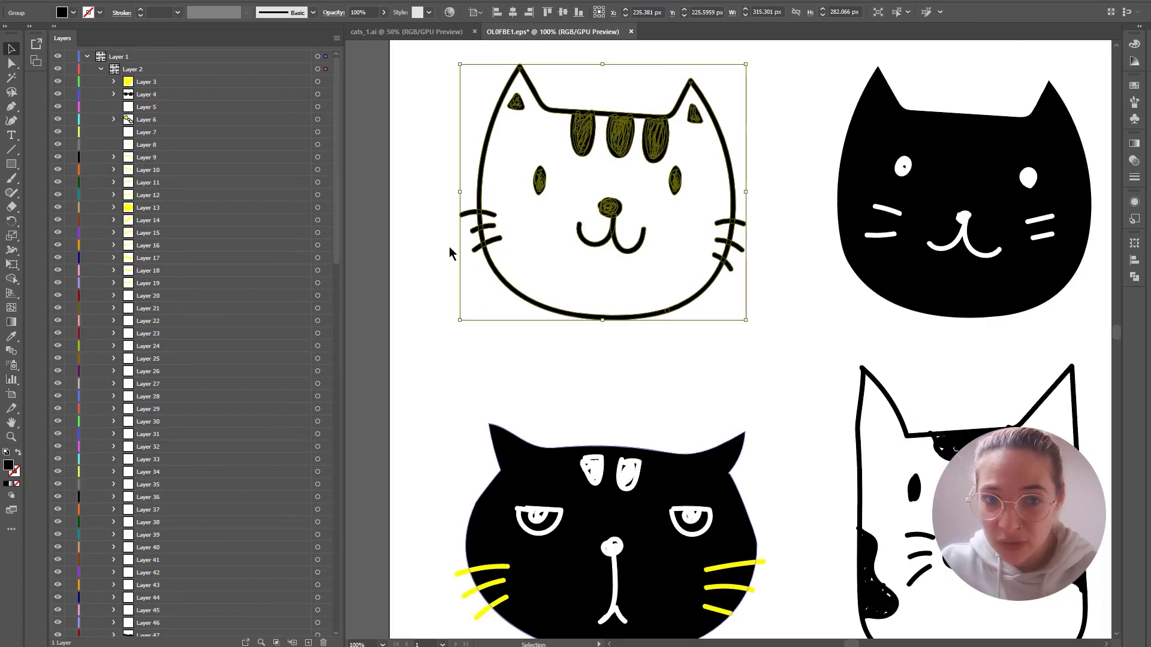
{"action": "scroll", "coordinate": [746, 264], "scroll_direction": "down", "scroll_amount": 3}
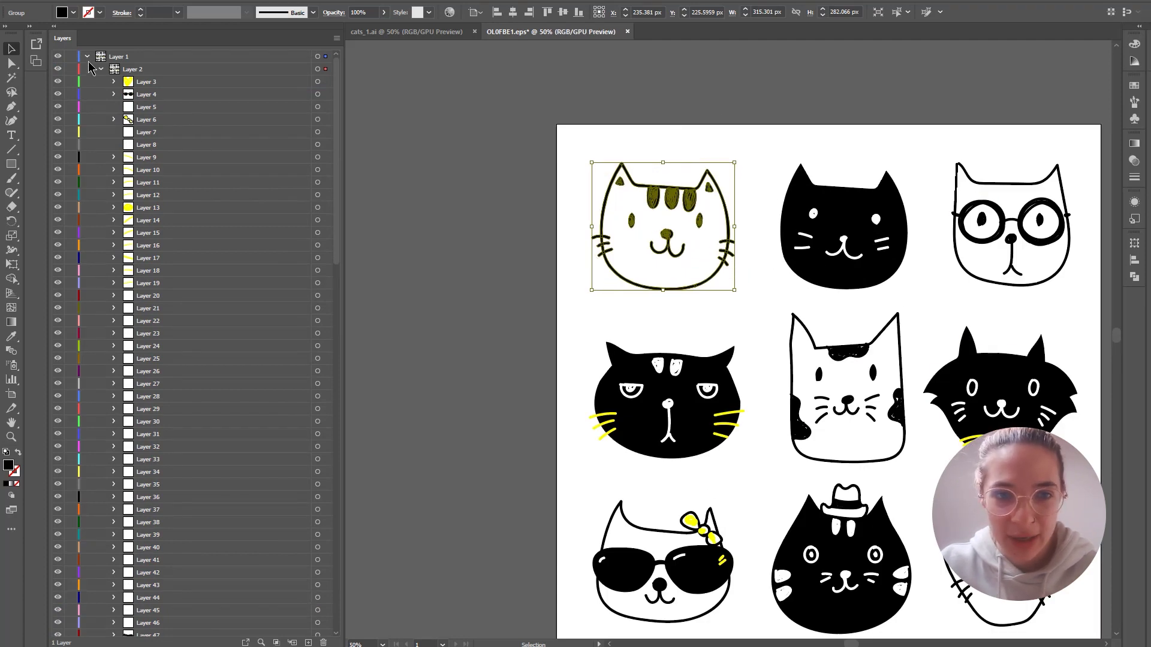
{"action": "left_click", "coordinate": [134, 57]}
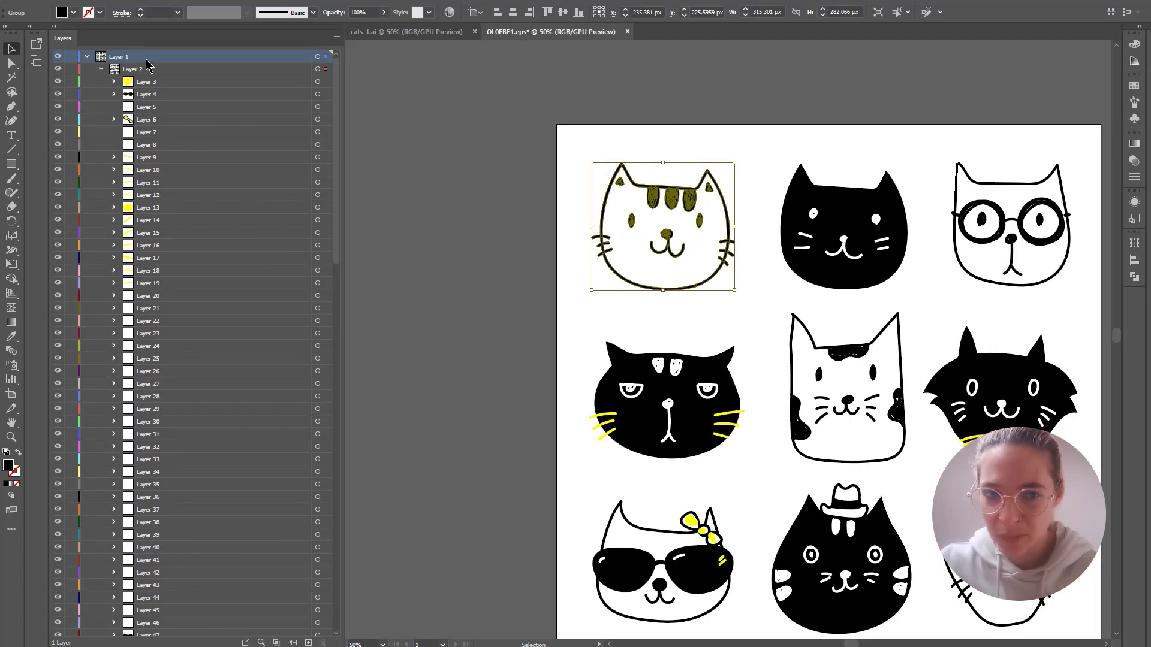
{"action": "left_click", "coordinate": [309, 642]}
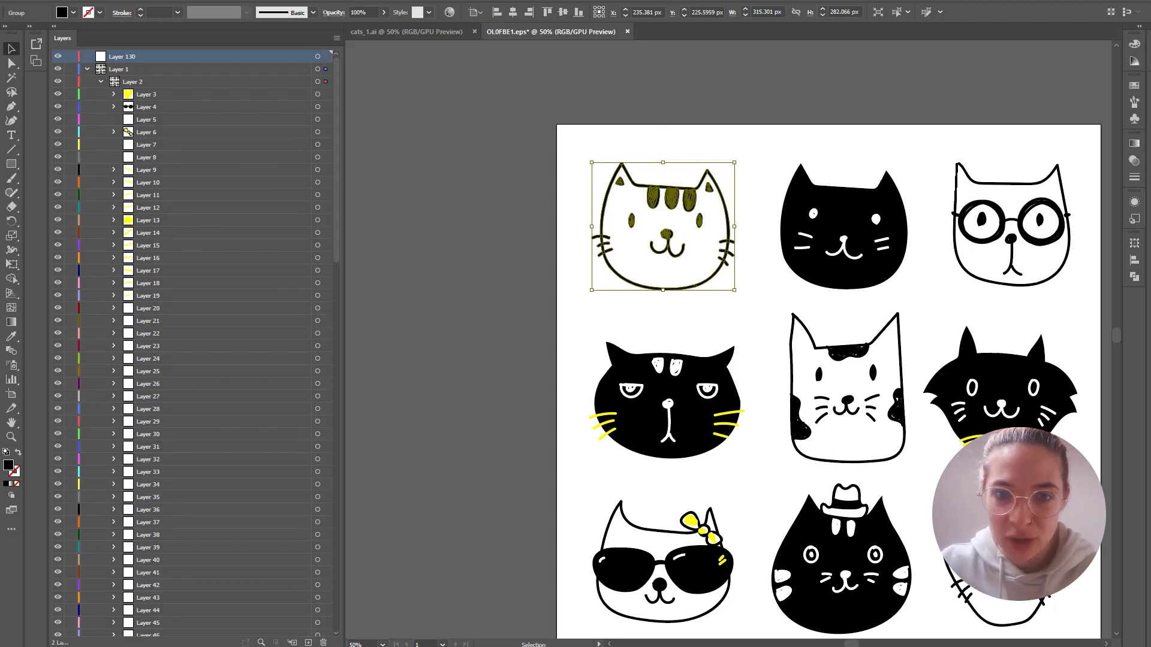
Move the striped white cat's group from its sublayer into the new empty top-level layer, and clear the selection.
{"action": "left_click", "coordinate": [164, 104]}
{"action": "left_click", "coordinate": [727, 142]}
{"action": "left_click", "coordinate": [732, 239]}
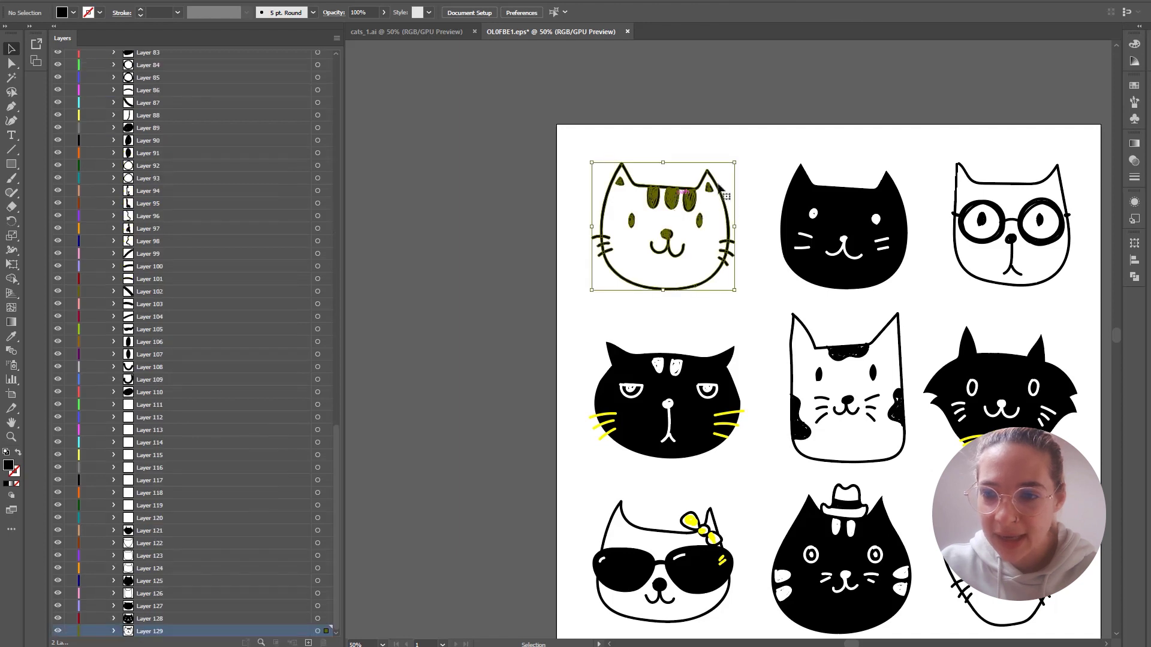
{"action": "scroll", "coordinate": [779, 279], "scroll_direction": "up", "scroll_amount": 2}
{"action": "scroll", "coordinate": [328, 85], "scroll_direction": "up", "scroll_amount": 15}
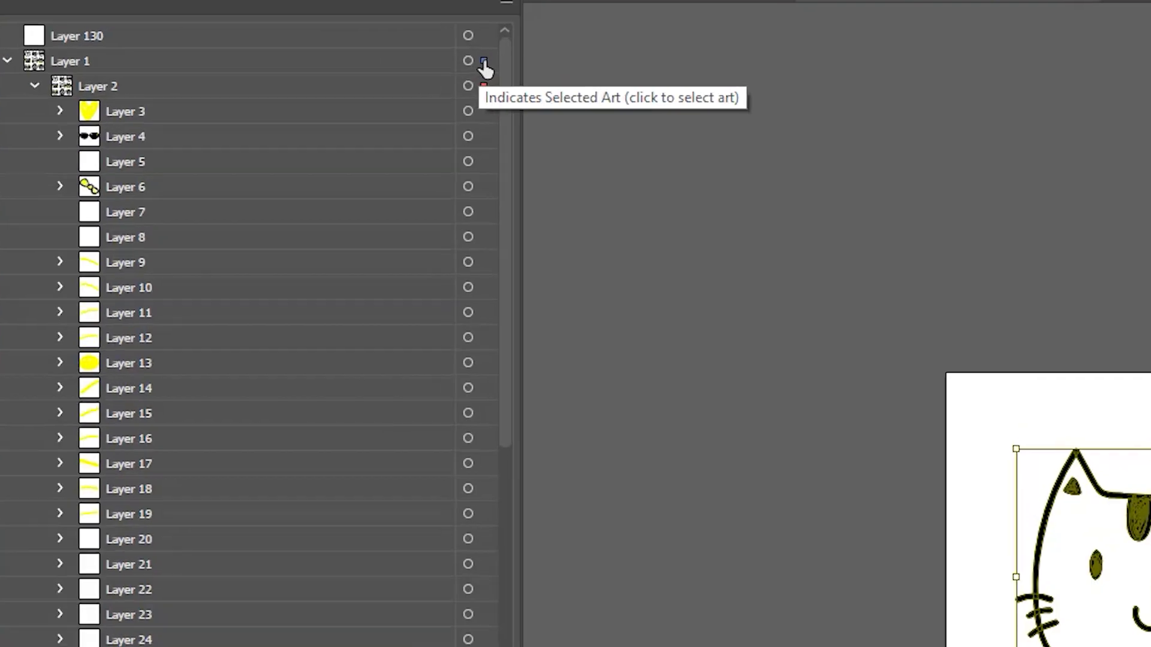
{"action": "left_click", "coordinate": [101, 38]}
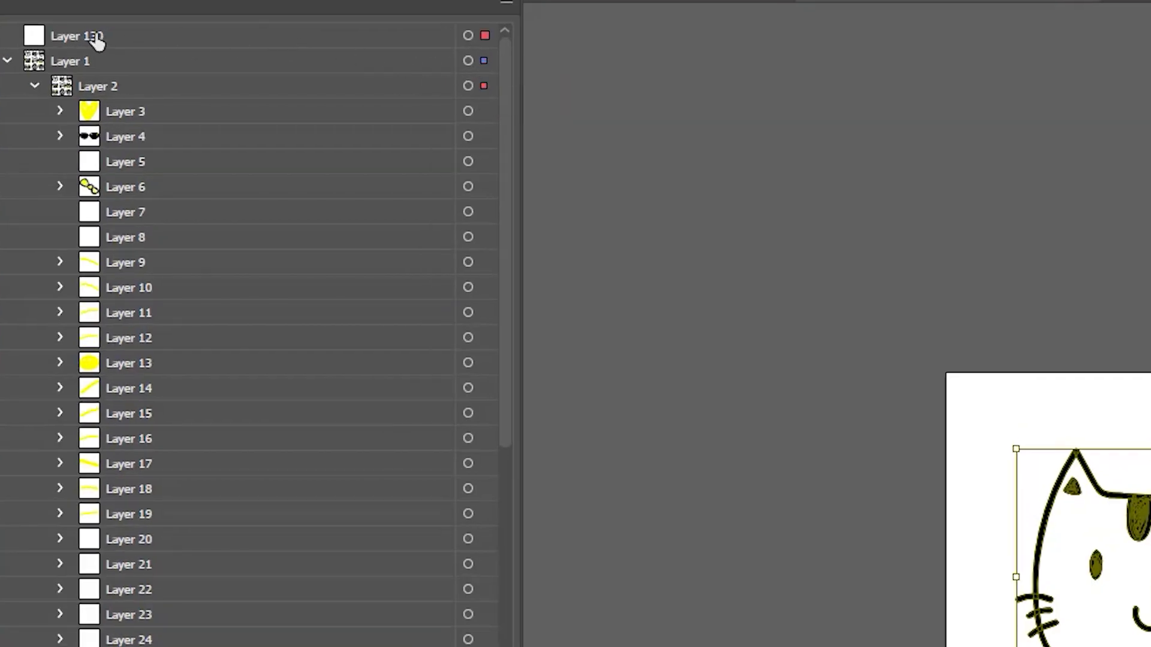
{"action": "left_click", "coordinate": [97, 39]}
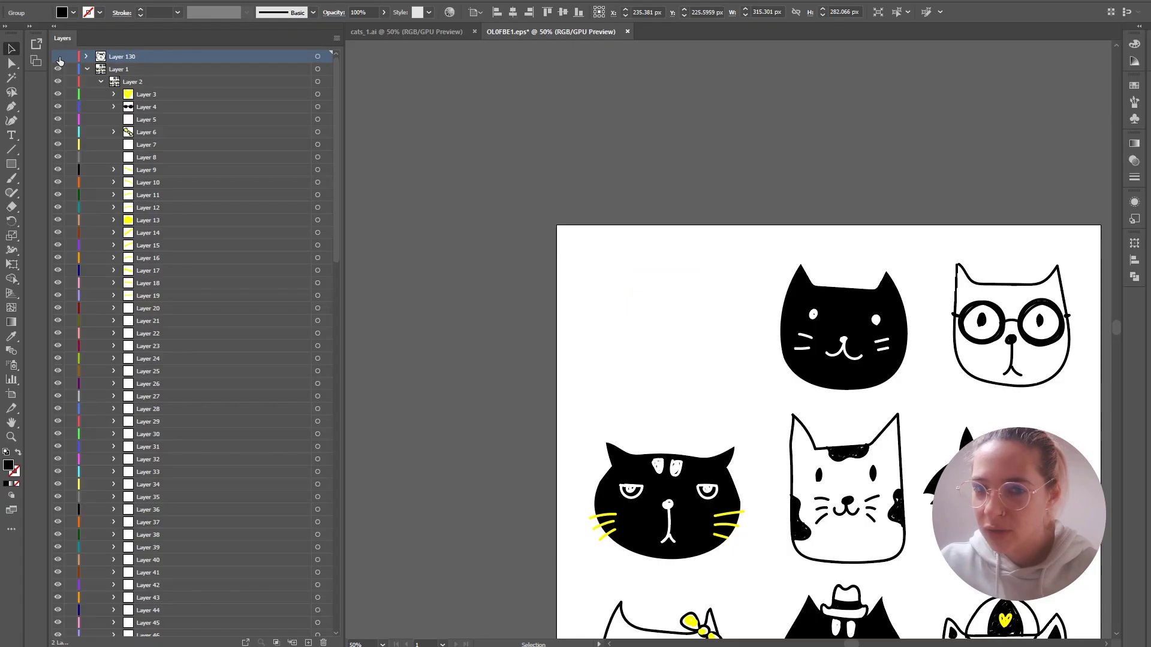
{"action": "key", "text": "ctrl+shift+a"}
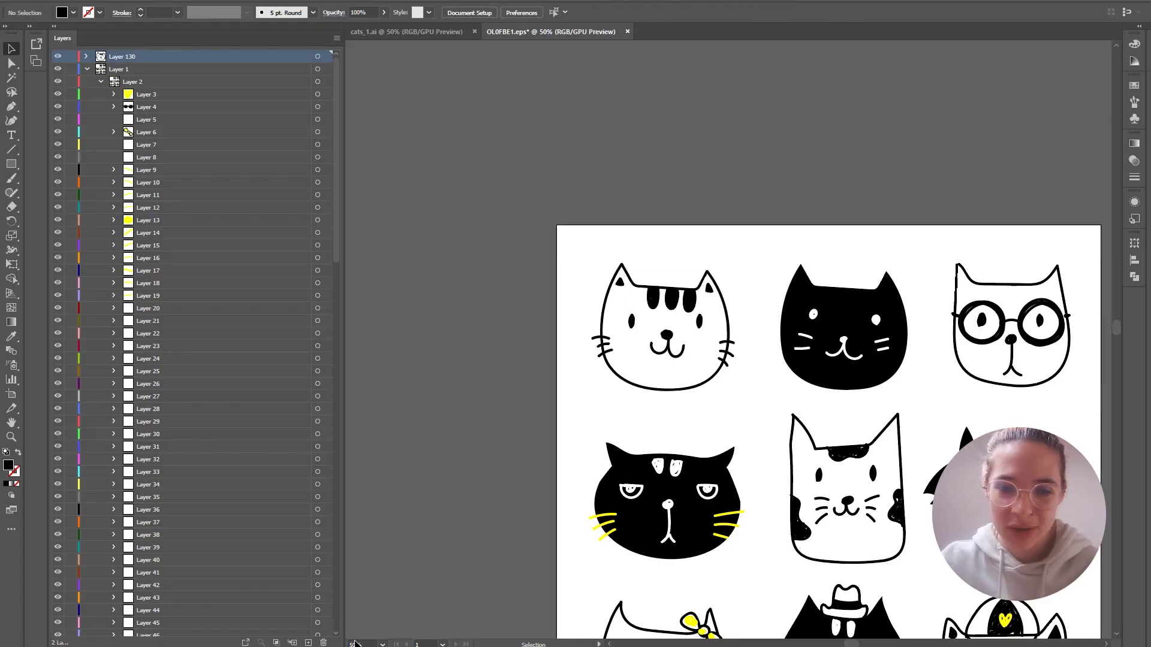
Create another top-level layer at the top of the stack and move the yellow bow group into it.
{"action": "left_click", "coordinate": [308, 643]}
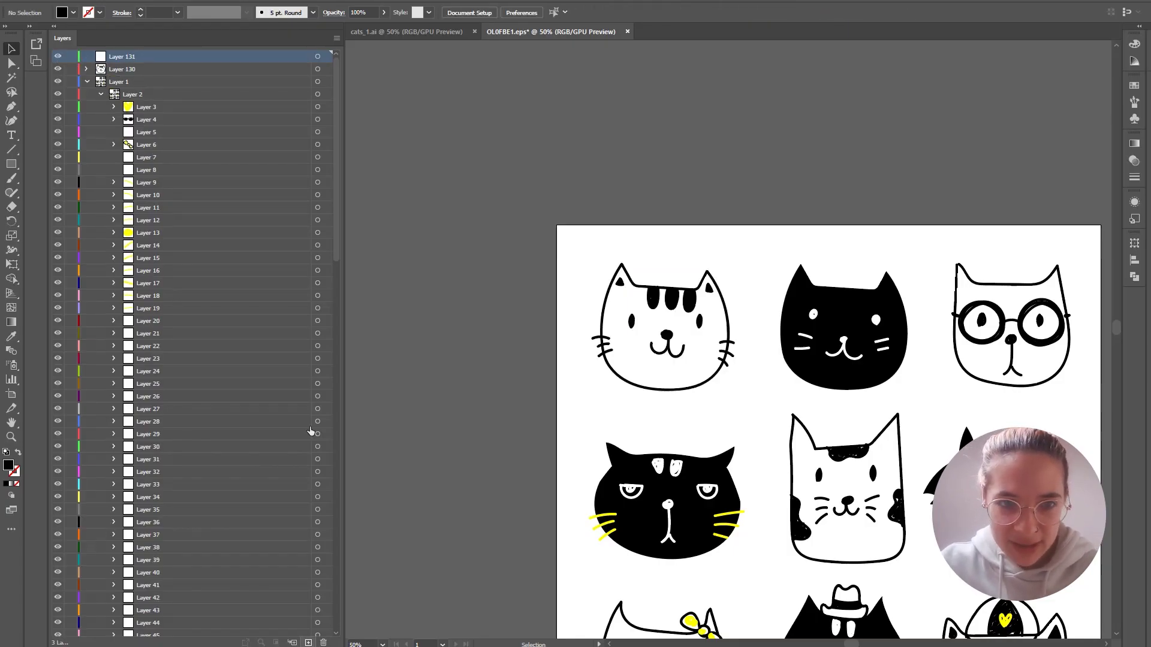
{"action": "scroll", "coordinate": [736, 558], "scroll_direction": "down", "scroll_amount": 3}
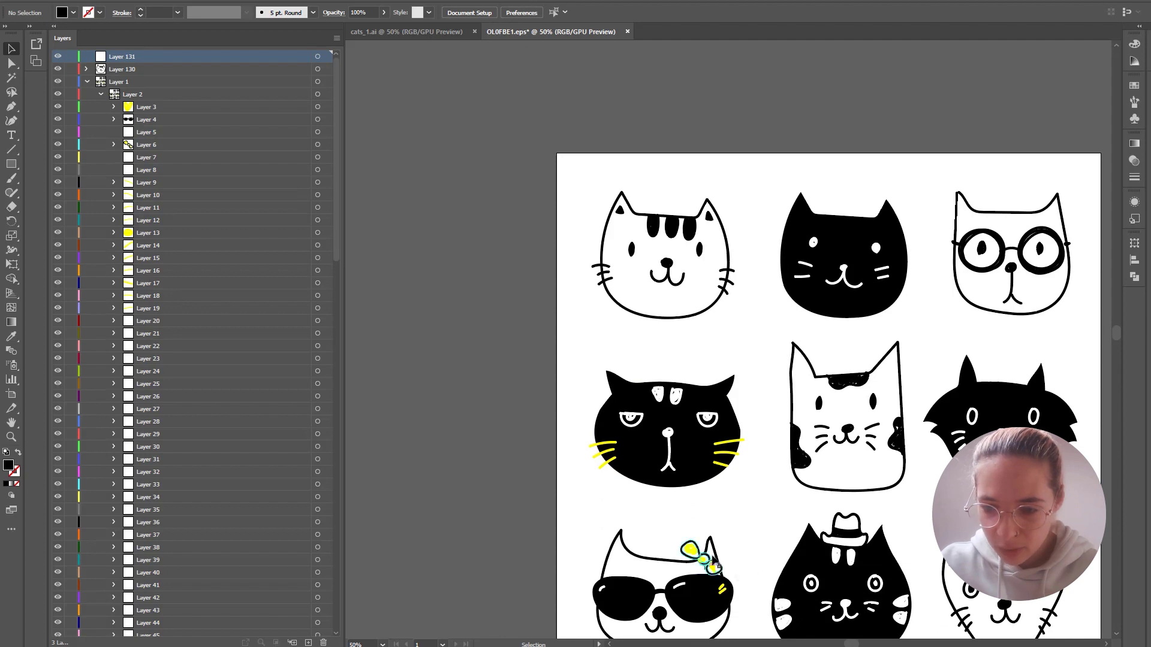
{"action": "left_click", "coordinate": [704, 559]}
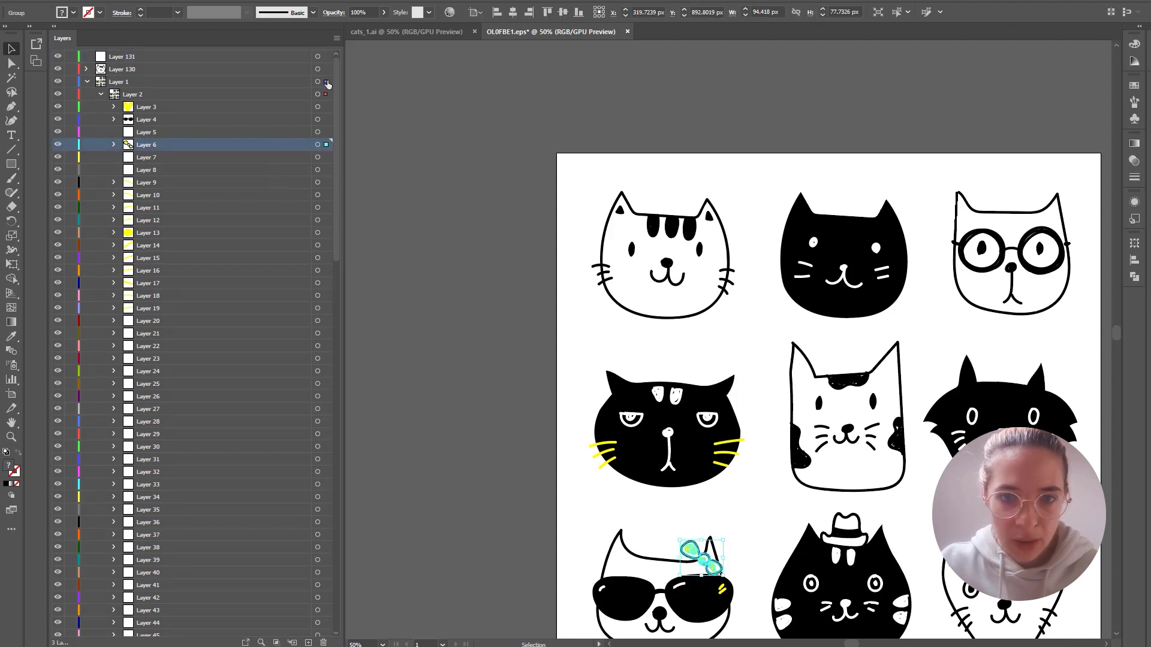
{"action": "left_click", "coordinate": [326, 57], "text": "shift"}
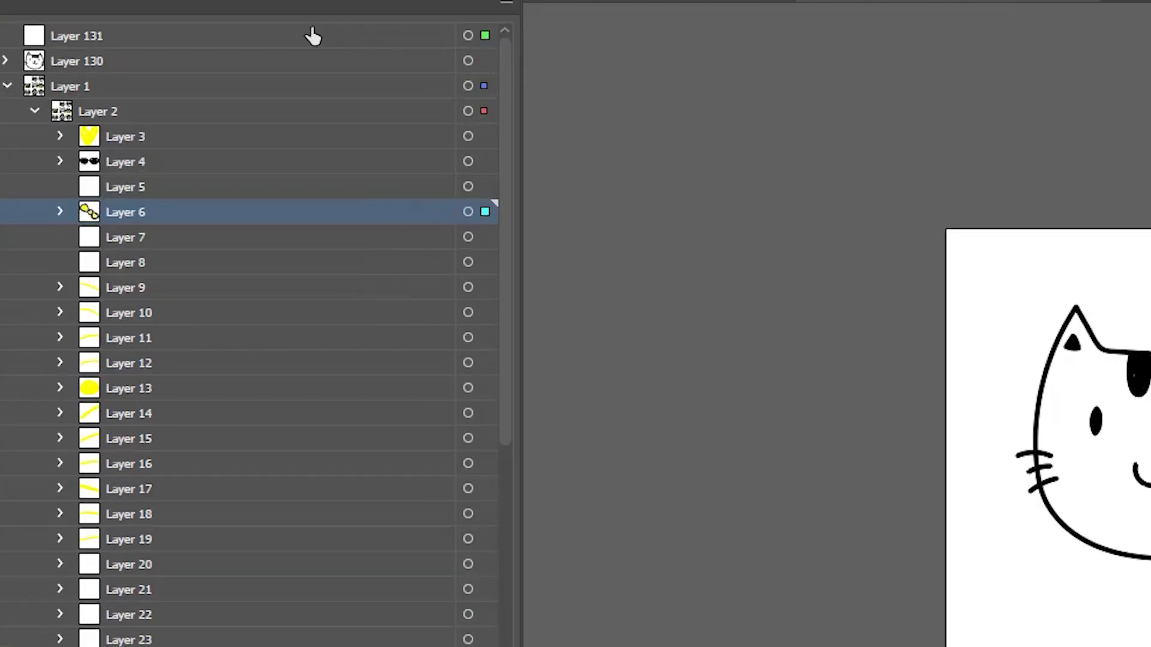
{"action": "left_click", "coordinate": [313, 36]}
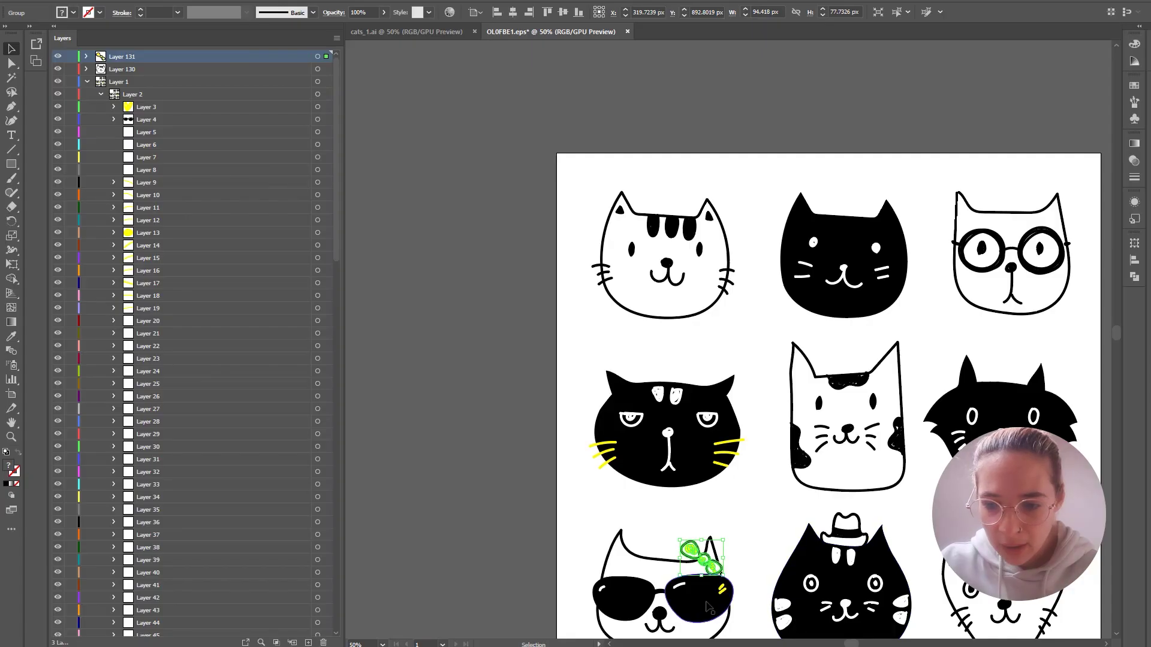
Create a new layer directly above Layer 1 and move the sunglasses group into it.
{"action": "left_click", "coordinate": [706, 607]}
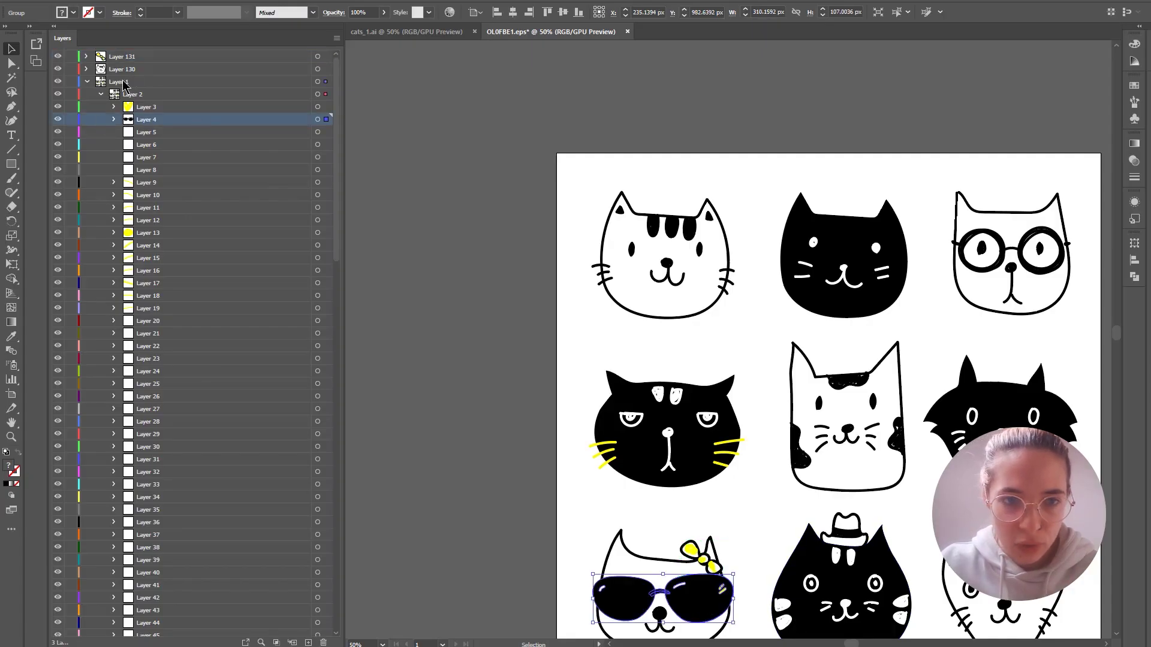
{"action": "key", "text": "ctrl+l"}
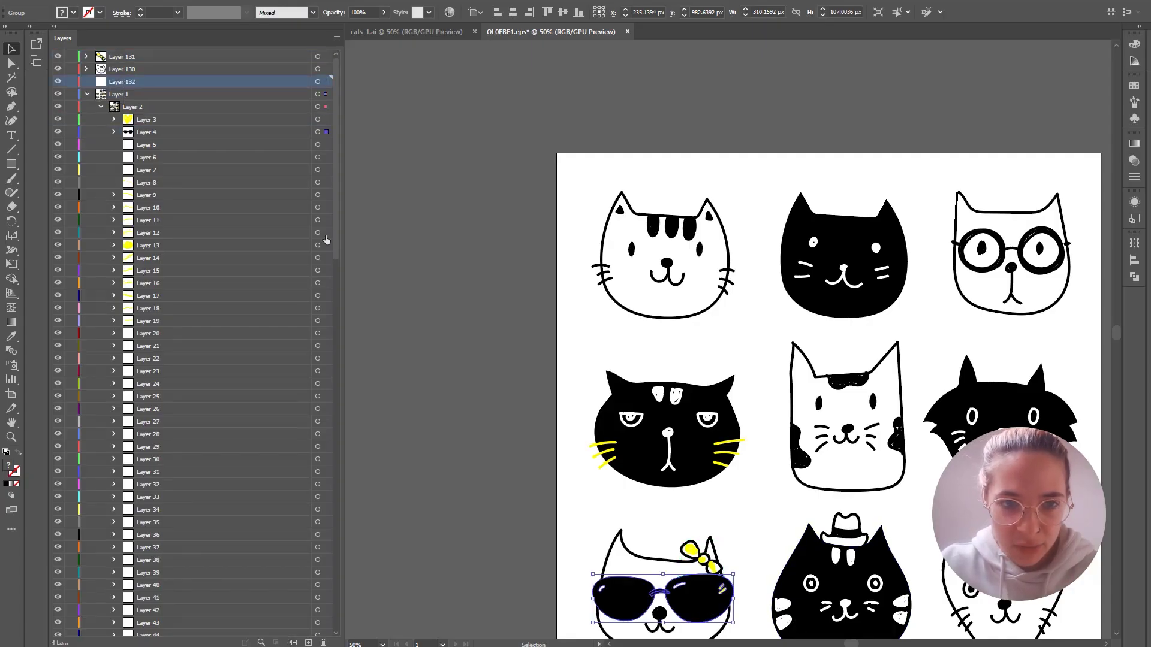
{"action": "left_click", "coordinate": [322, 83]}
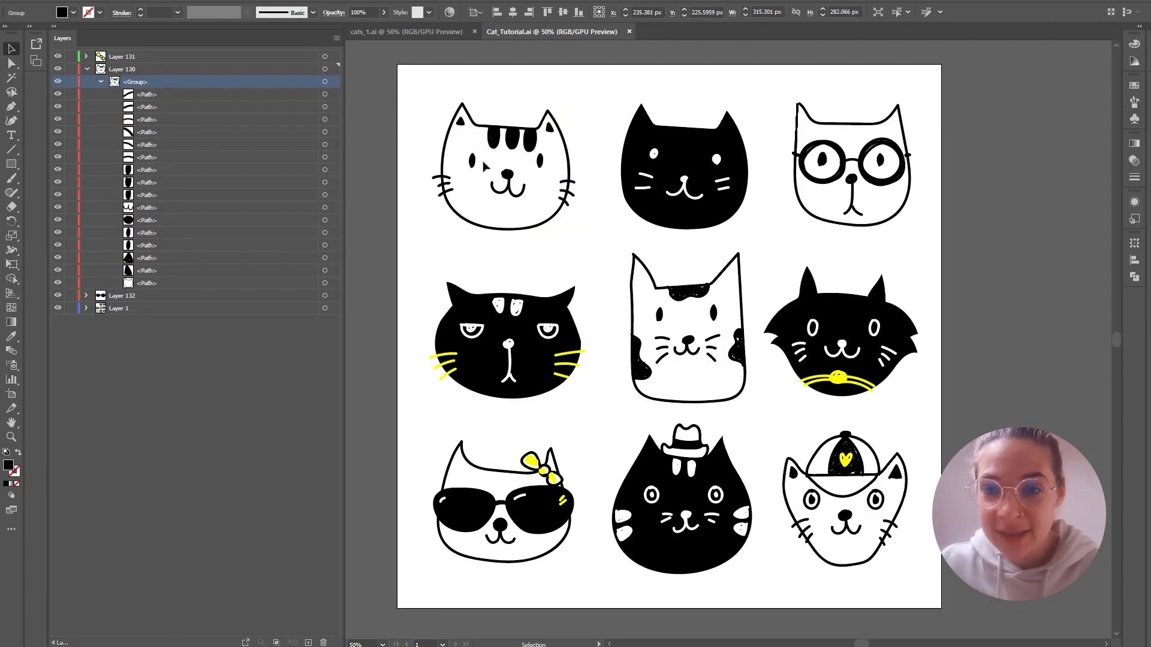
Release the striped white cat's group in Layer 130 to separate layers in sequence.
{"action": "left_click", "coordinate": [484, 166]}
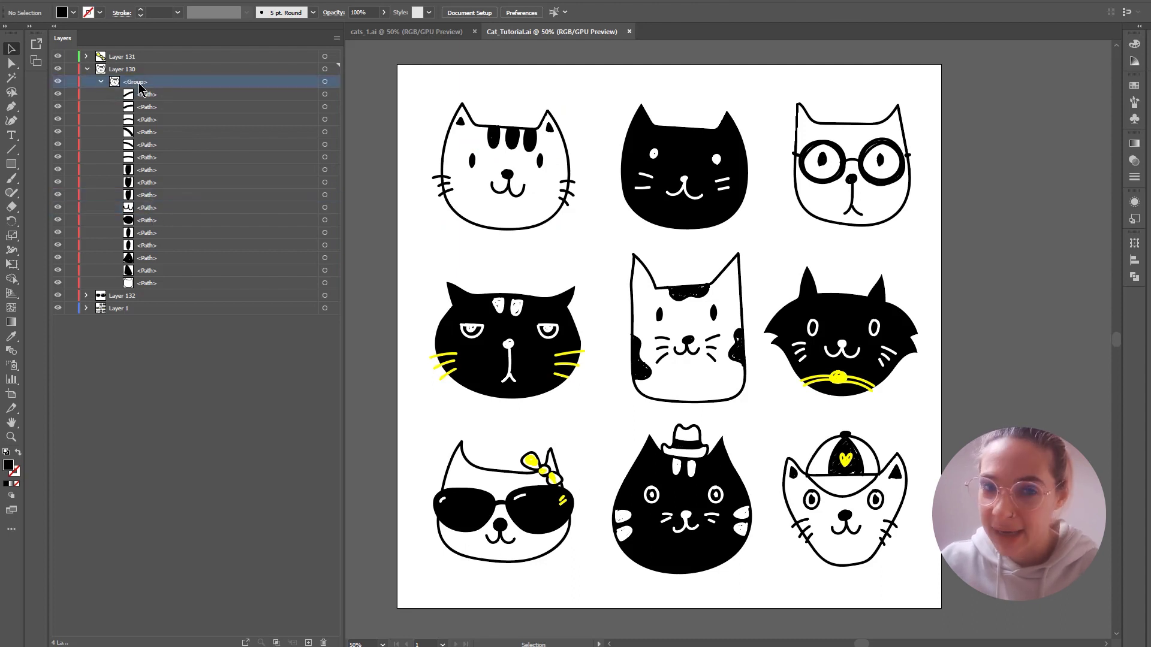
{"action": "left_click", "coordinate": [336, 38]}
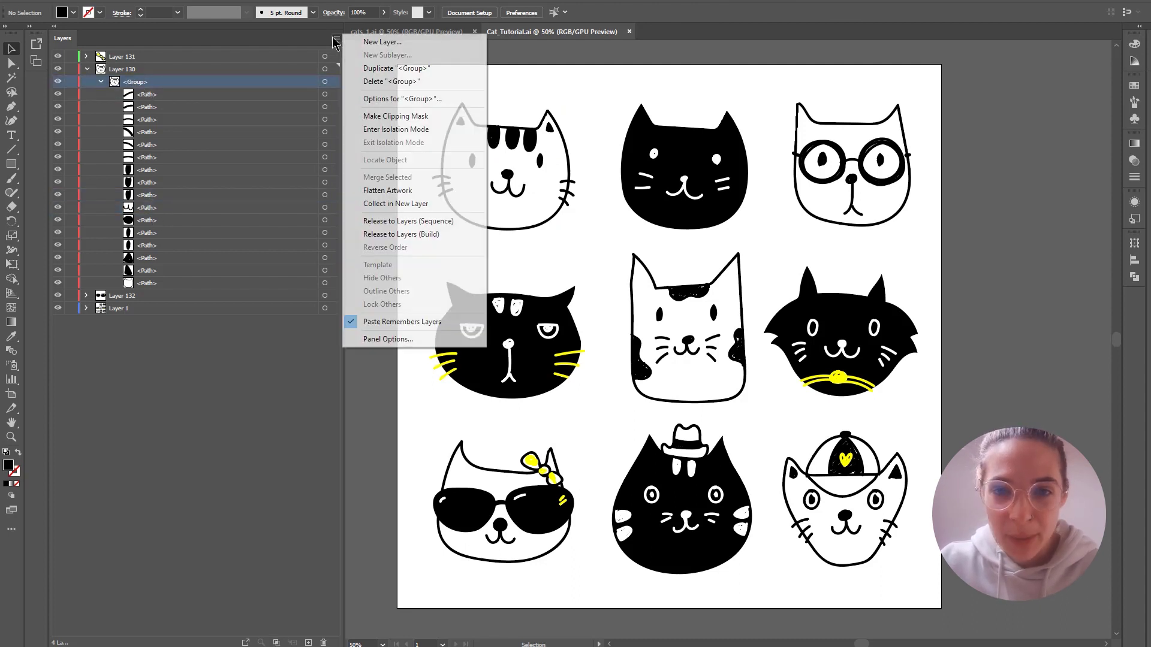
{"action": "left_click", "coordinate": [414, 222]}
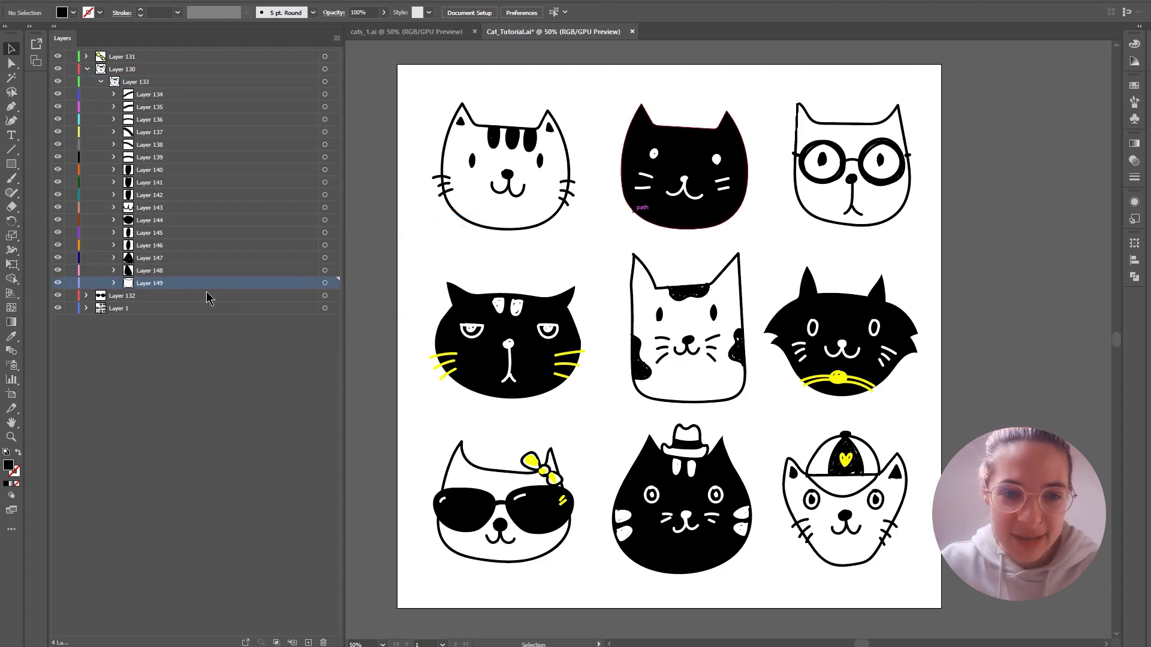
Move the striped cat's two eye layers to the top level above Layer 130 and save the file as Cat_Tutorial_1.
{"action": "left_click", "coordinate": [152, 244], "text": "shift"}
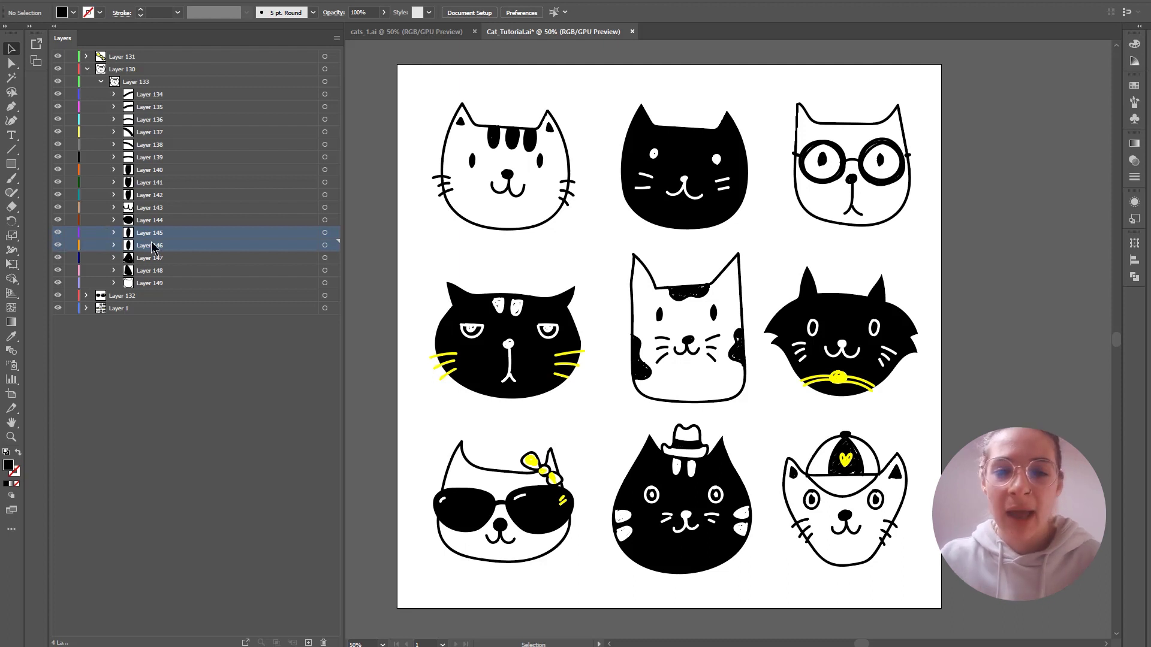
{"action": "left_click_drag", "start_coordinate": [157, 246], "coordinate": [153, 65]}
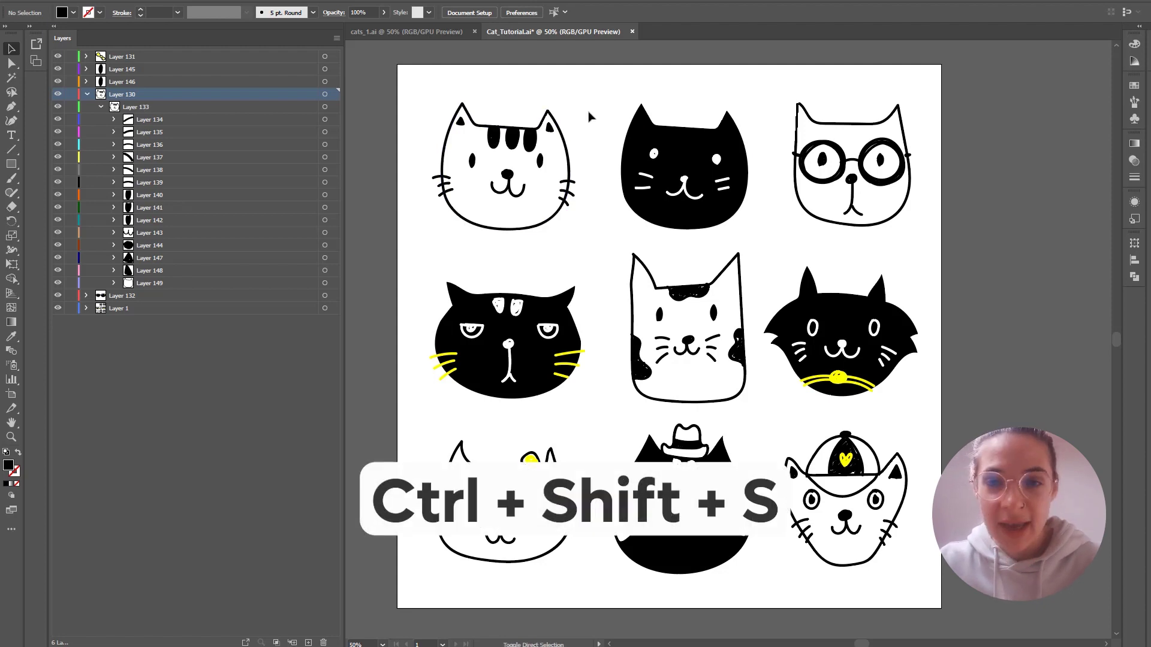
{"action": "key", "text": "ctrl+shift+s"}
Switch to After Effects, import Cat_Tutorial_1 as Composition - Retain Layer Sizes, and open the imported composition.
{"action": "left_click", "coordinate": [84, 366]}
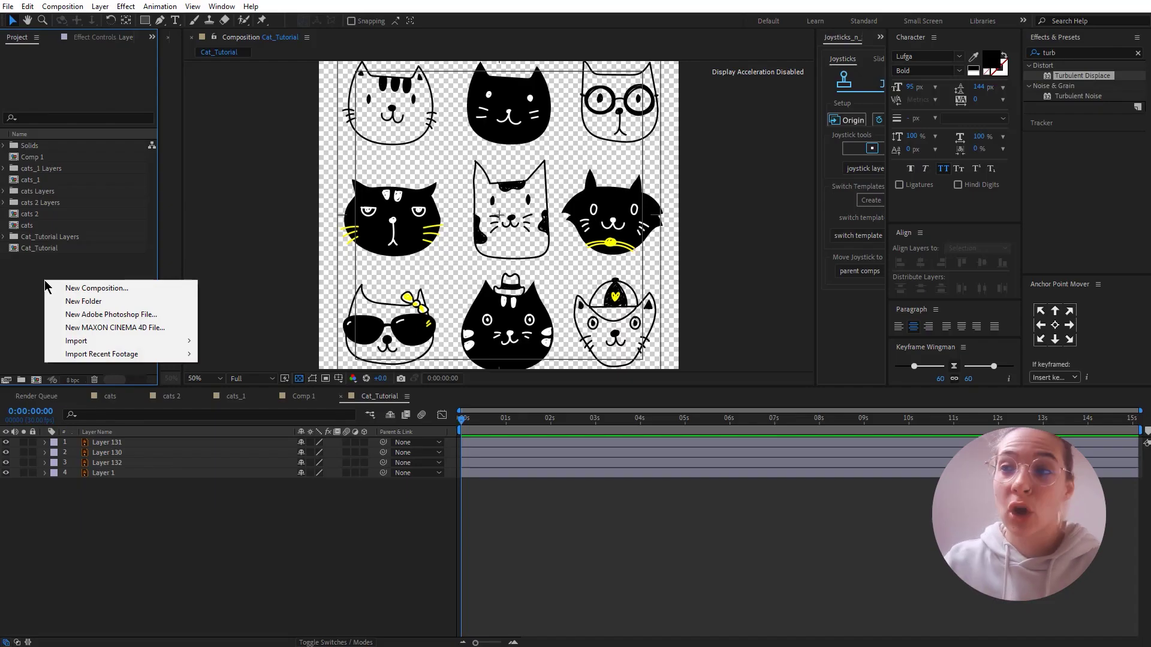
{"action": "mouse_move", "coordinate": [150, 341]}
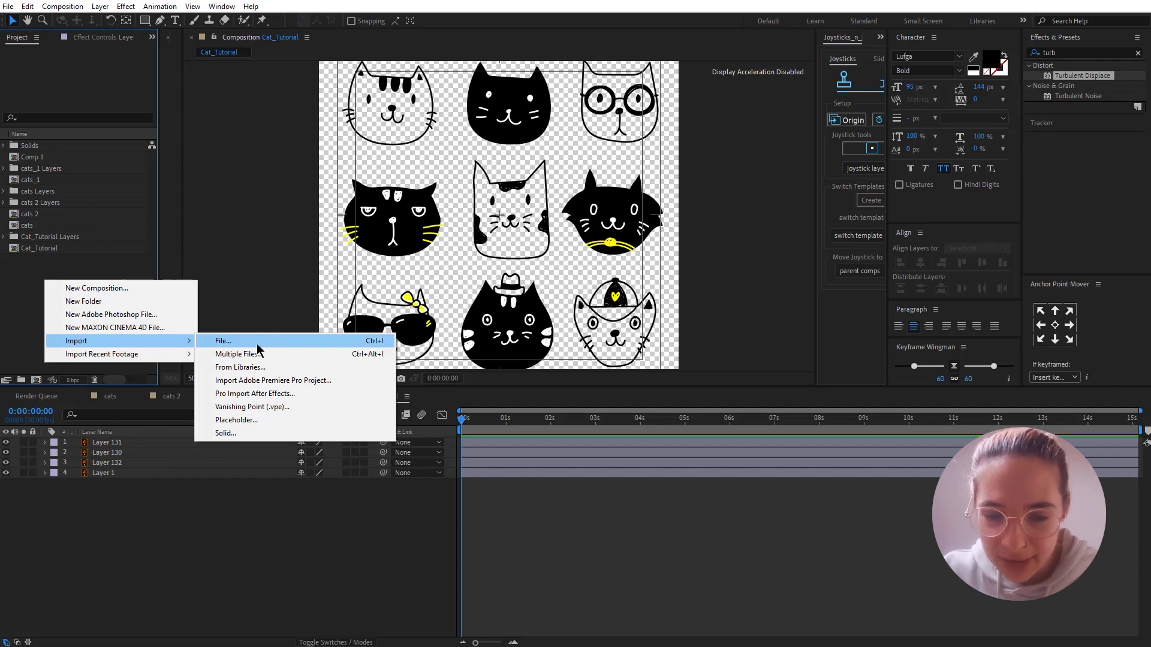
{"action": "right_click", "coordinate": [15, 275]}
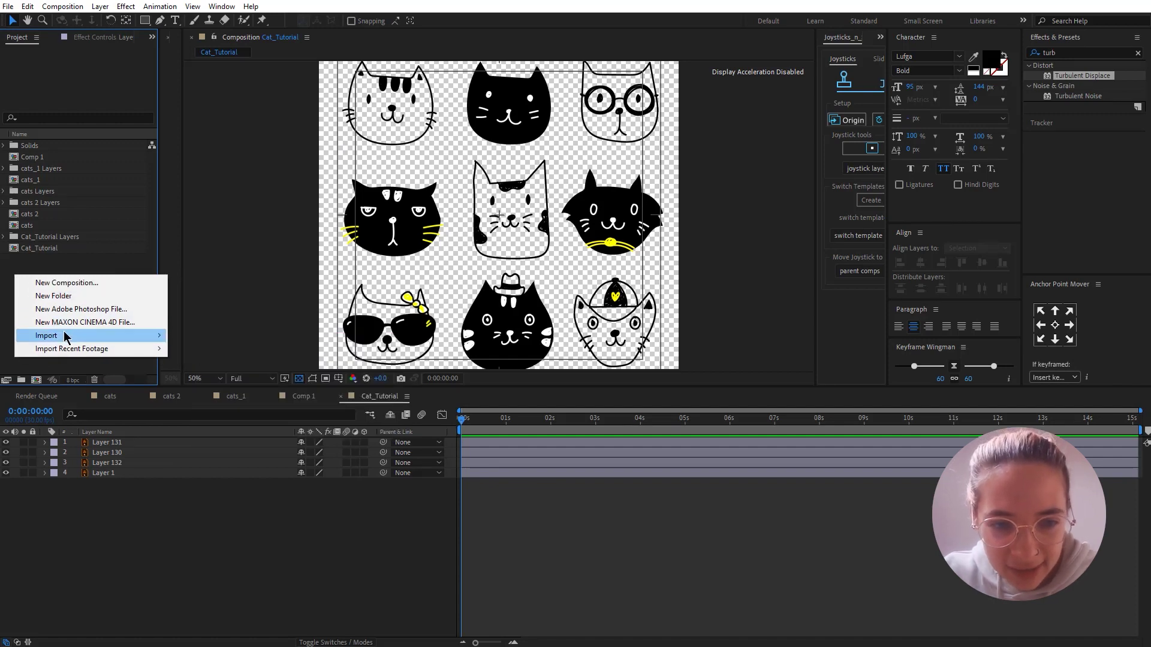
{"action": "mouse_move", "coordinate": [67, 337]}
{"action": "left_click", "coordinate": [231, 337]}
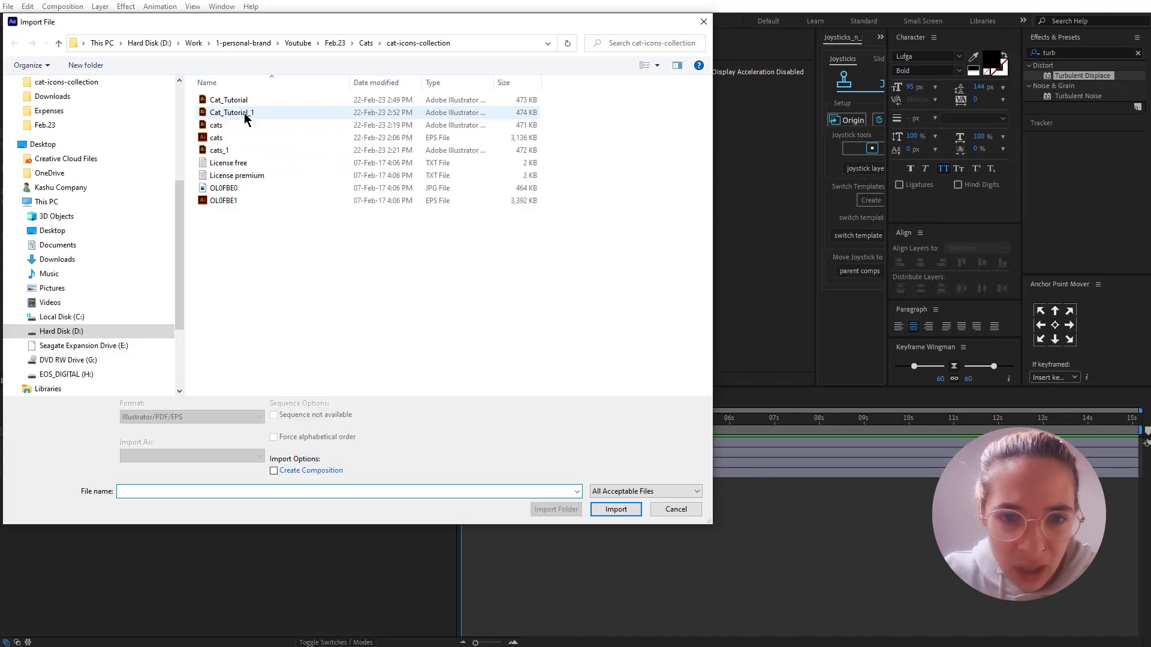
{"action": "left_click", "coordinate": [242, 114]}
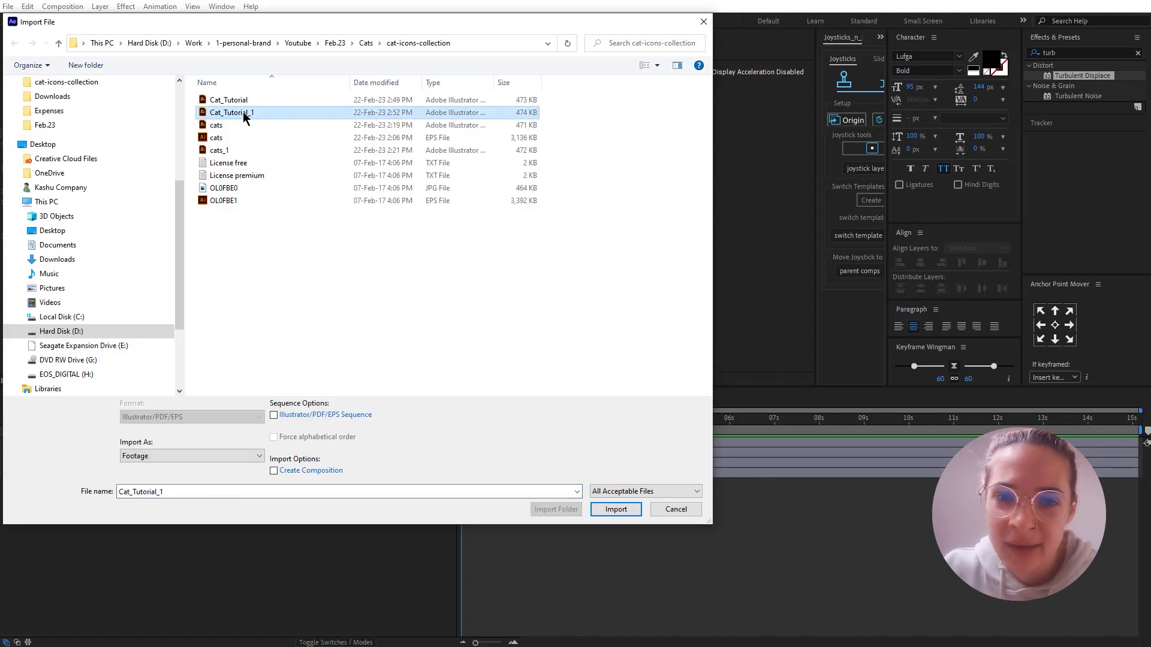
{"action": "left_click", "coordinate": [136, 455]}
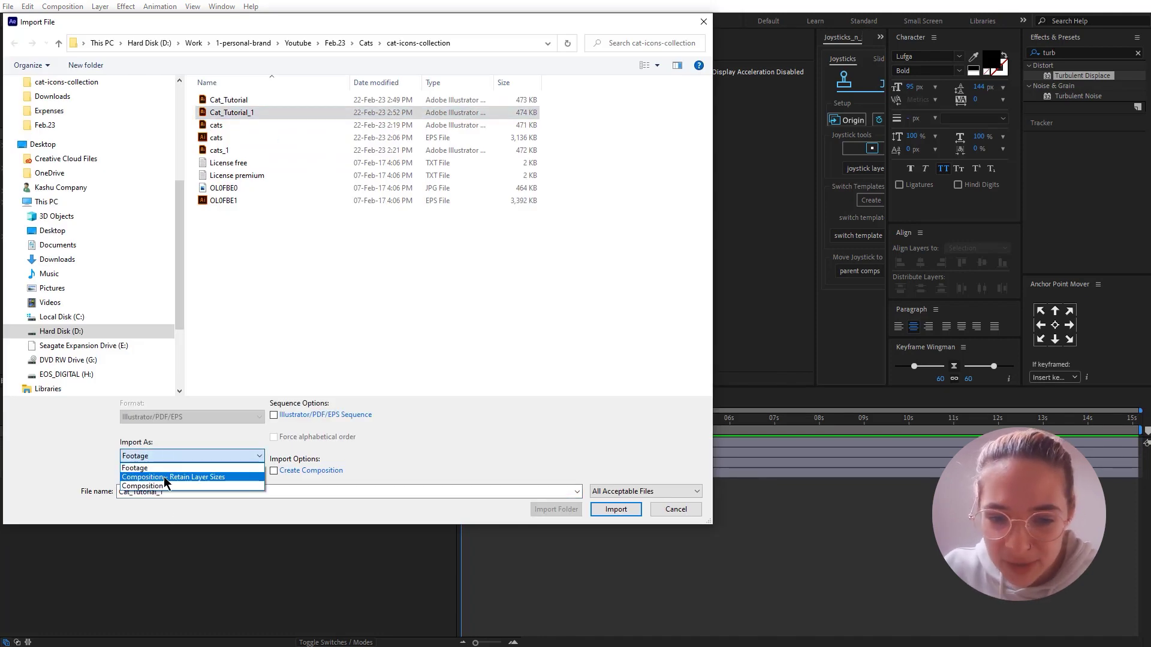
{"action": "left_click", "coordinate": [139, 478]}
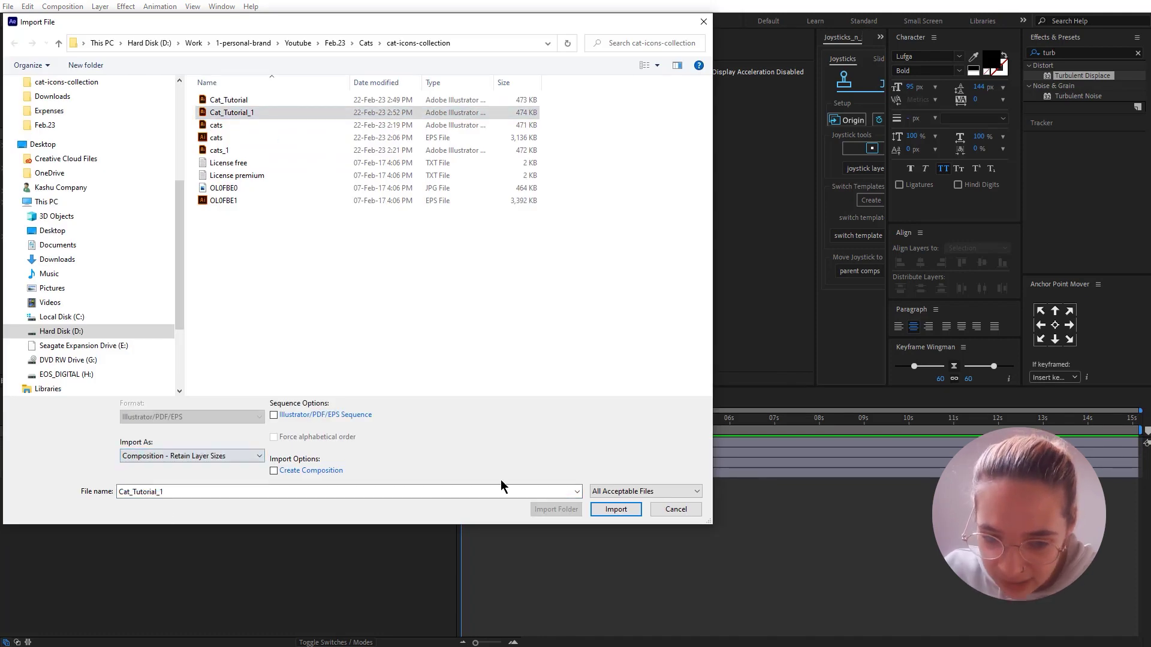
{"action": "left_click", "coordinate": [616, 509]}
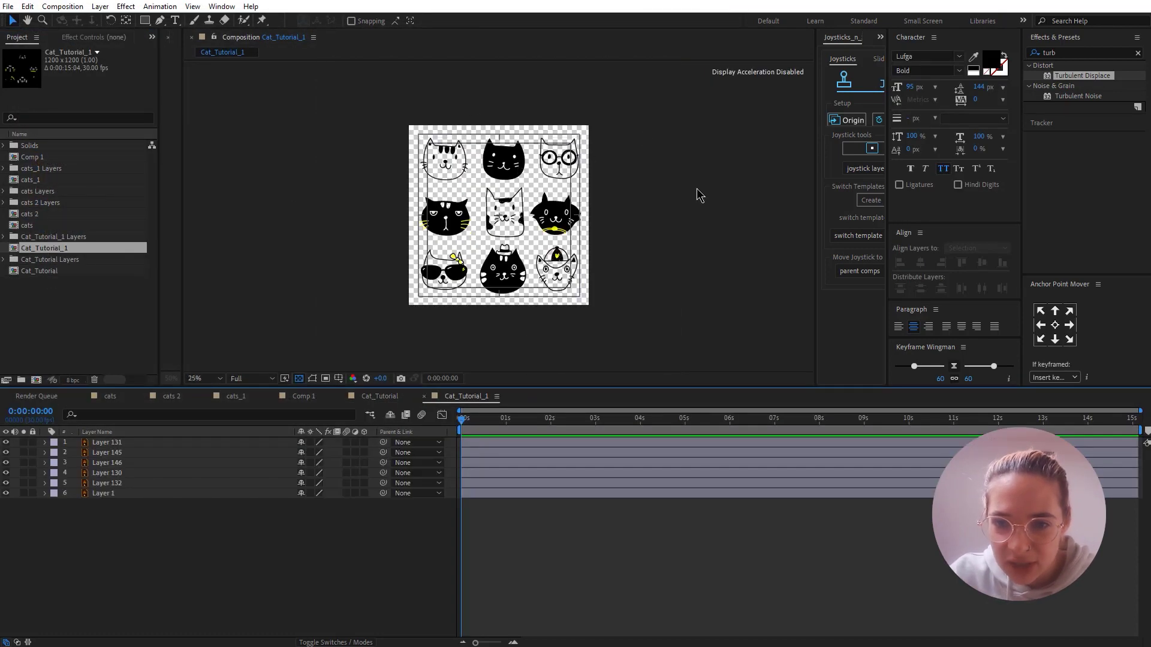
Delete Layer 1, which holds the remaining cats, from the Cat_Tutorial_1 composition.
{"action": "left_click", "coordinate": [536, 138]}
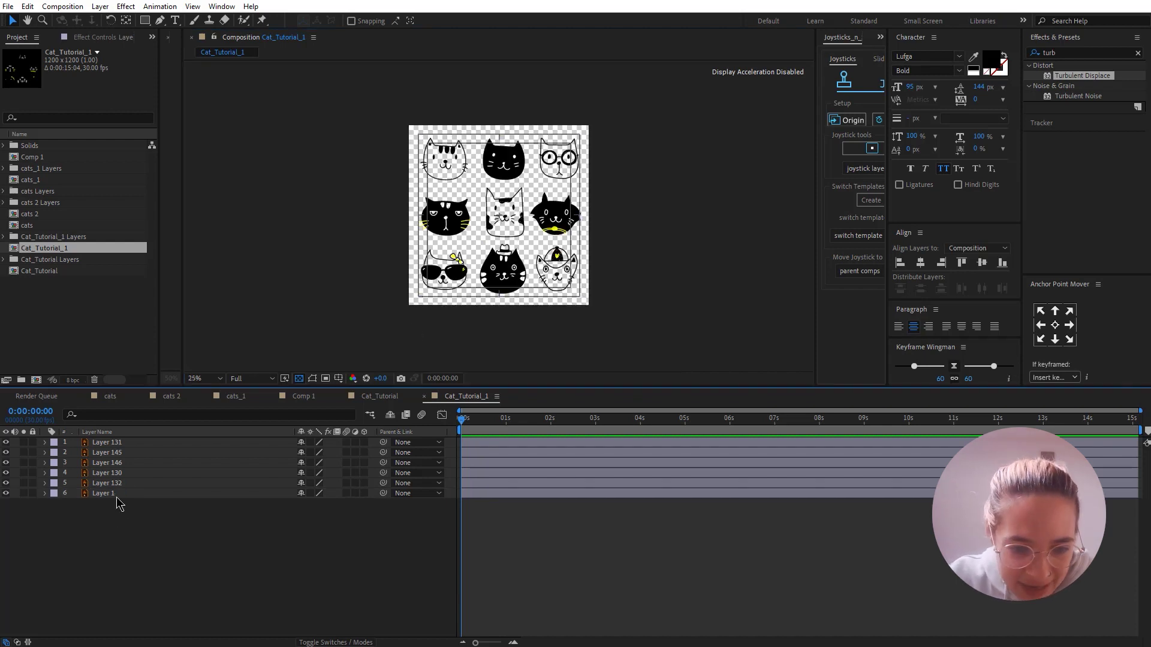
{"action": "left_click", "coordinate": [7, 493]}
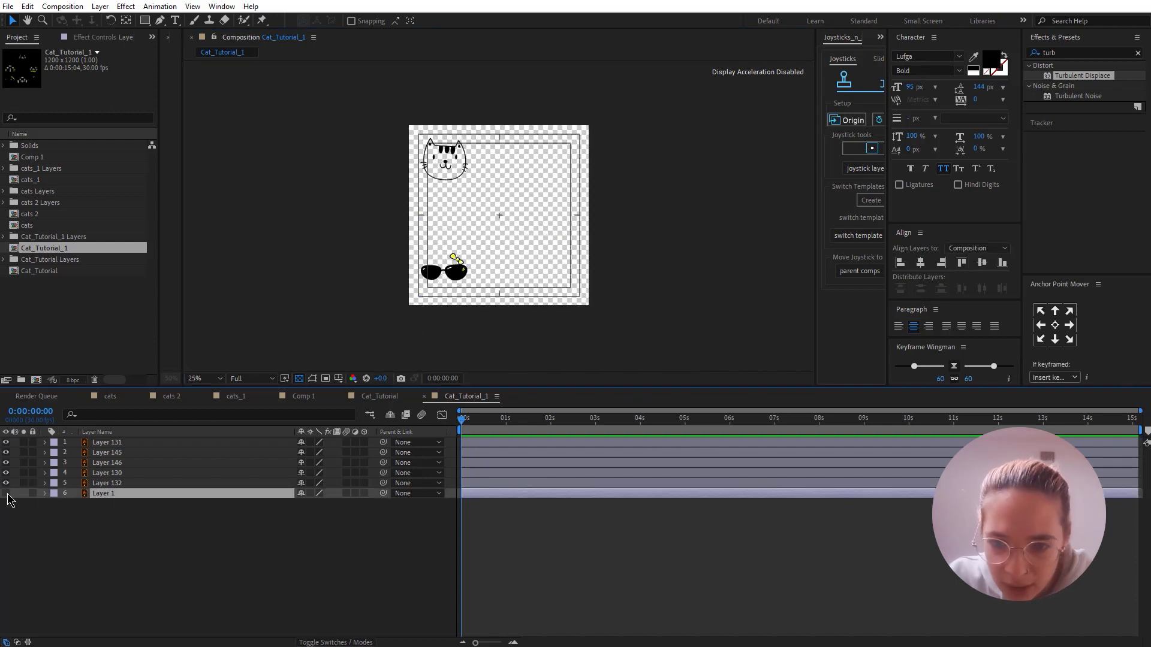
{"action": "left_click", "coordinate": [7, 493]}
{"action": "key", "text": "Delete"}
{"action": "key", "text": "period"}
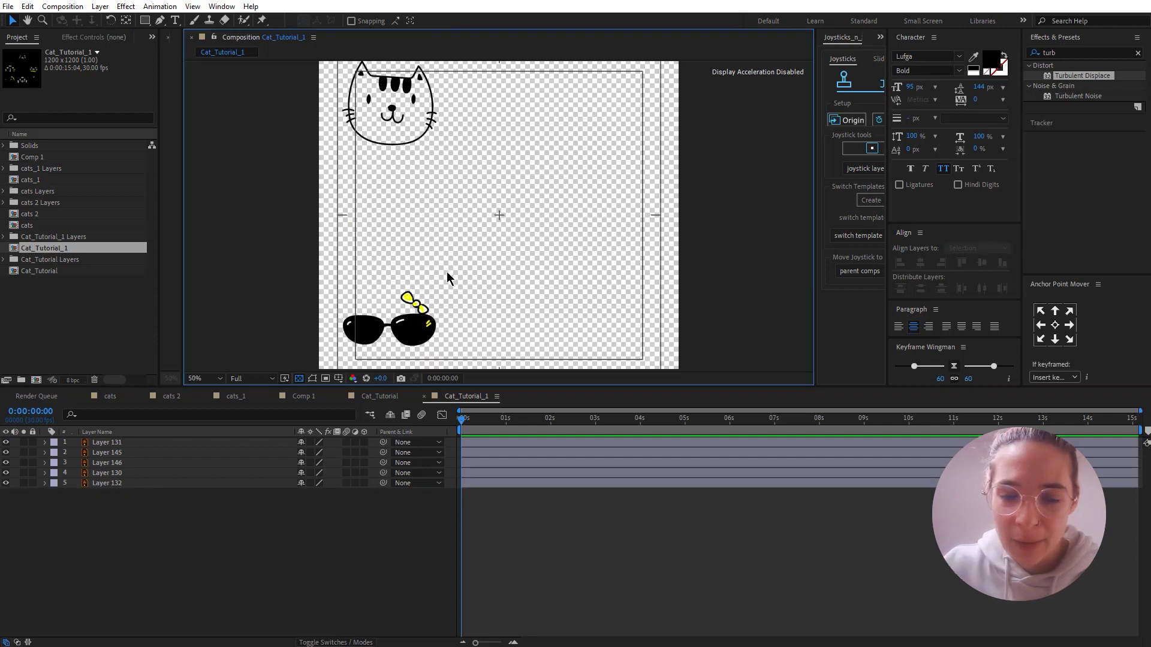
Move the bow and sunglasses together onto the striped cat's face, and stack the sunglasses layer directly below the bow layer.
{"action": "left_click_drag", "start_coordinate": [447, 277], "coordinate": [373, 347]}
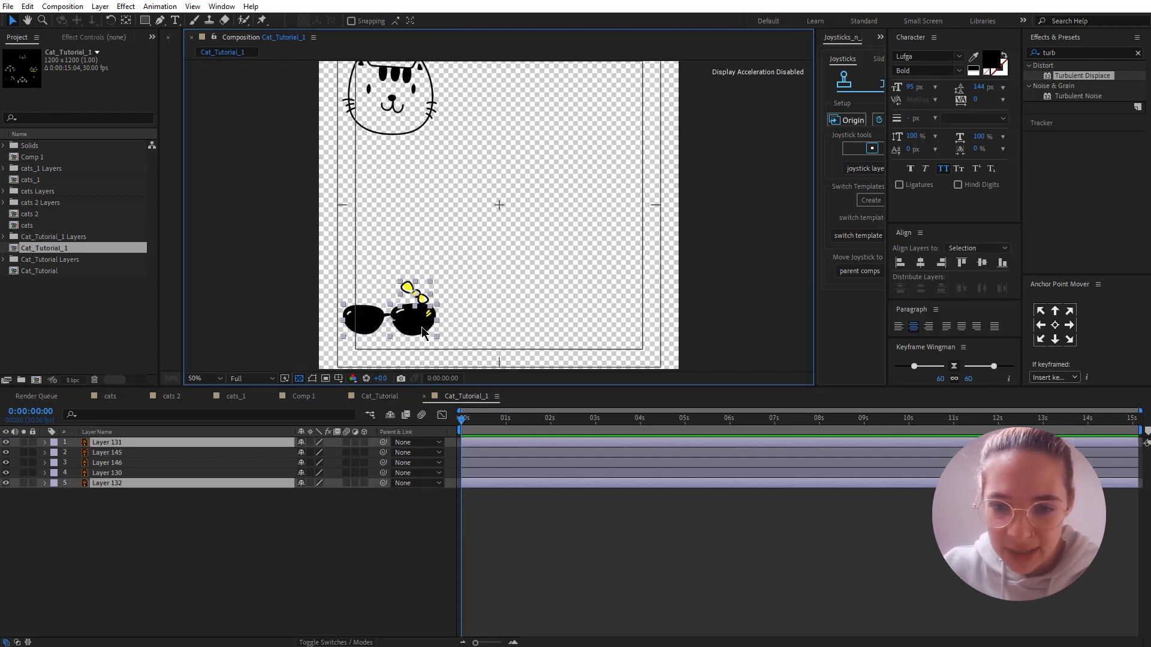
{"action": "left_click_drag", "start_coordinate": [422, 331], "coordinate": [430, 97]}
{"action": "key", "text": "slash"}
{"action": "left_click_drag", "start_coordinate": [111, 447], "coordinate": [115, 468]}
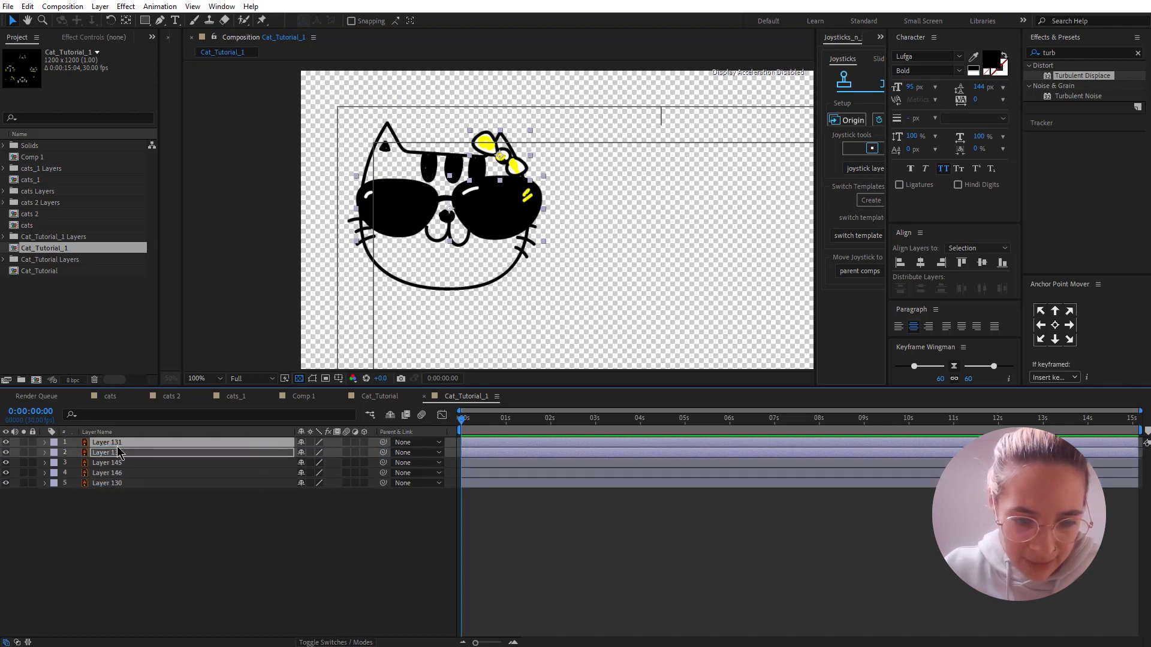
{"action": "left_click", "coordinate": [159, 534]}
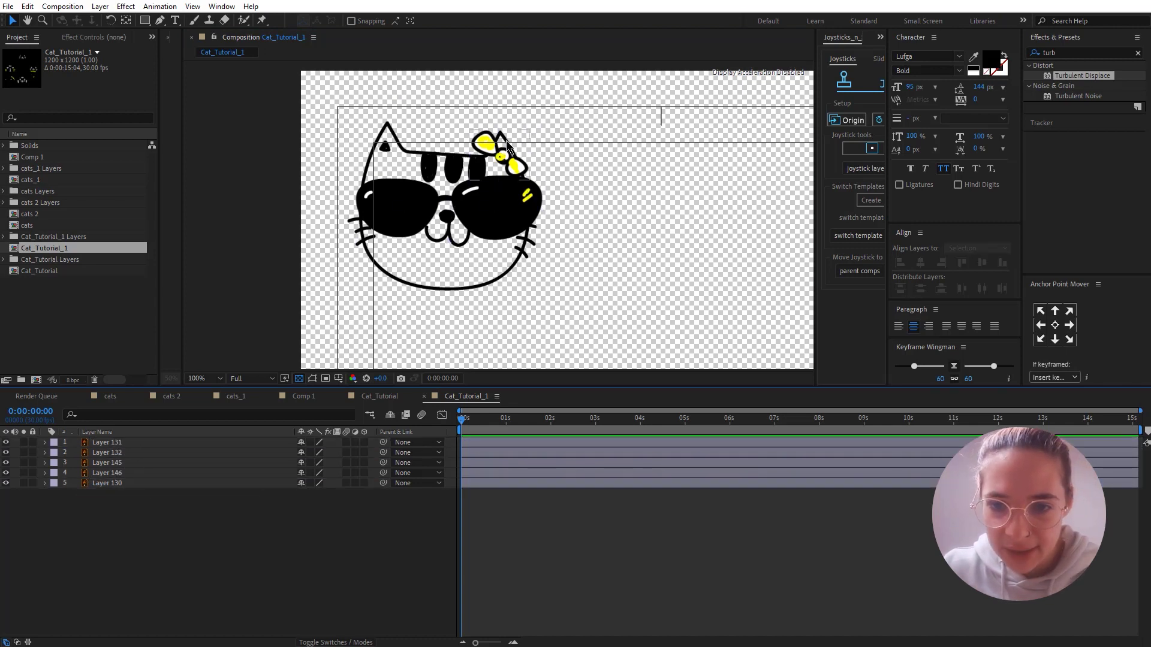
Rename the yellow bow's layer Bow and the sunglasses layer Glasses.
{"action": "key", "text": "comma"}
{"action": "left_click", "coordinate": [133, 442]}
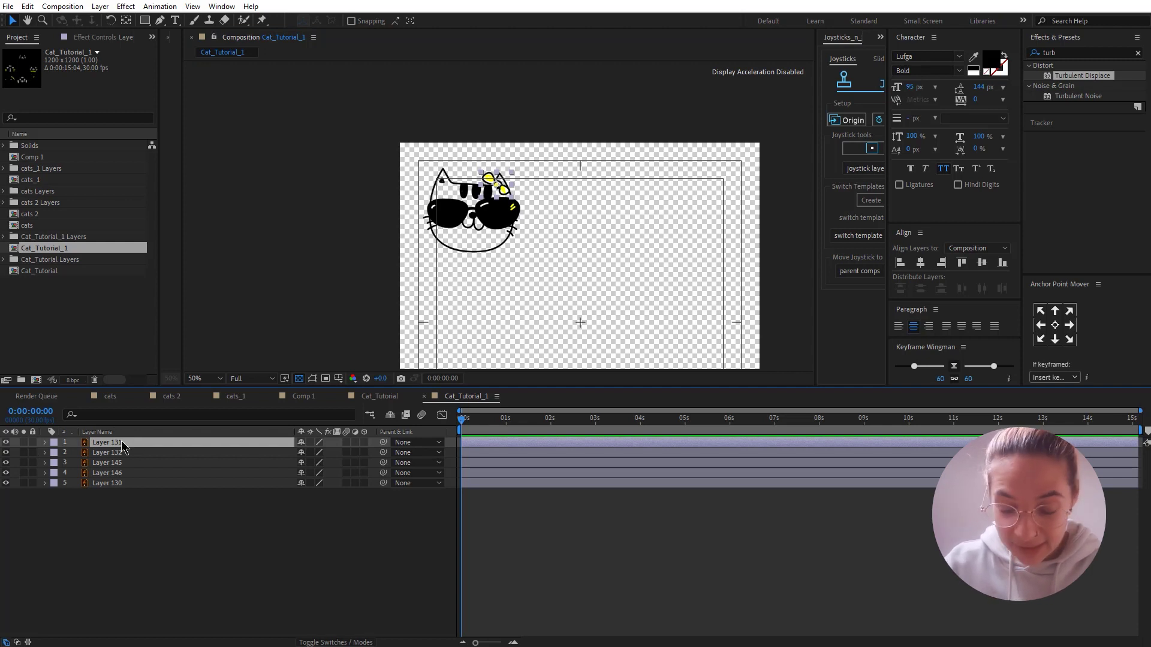
{"action": "key", "text": "Return"}
{"action": "type", "text": "Bow"}
{"action": "key", "text": "Return"}
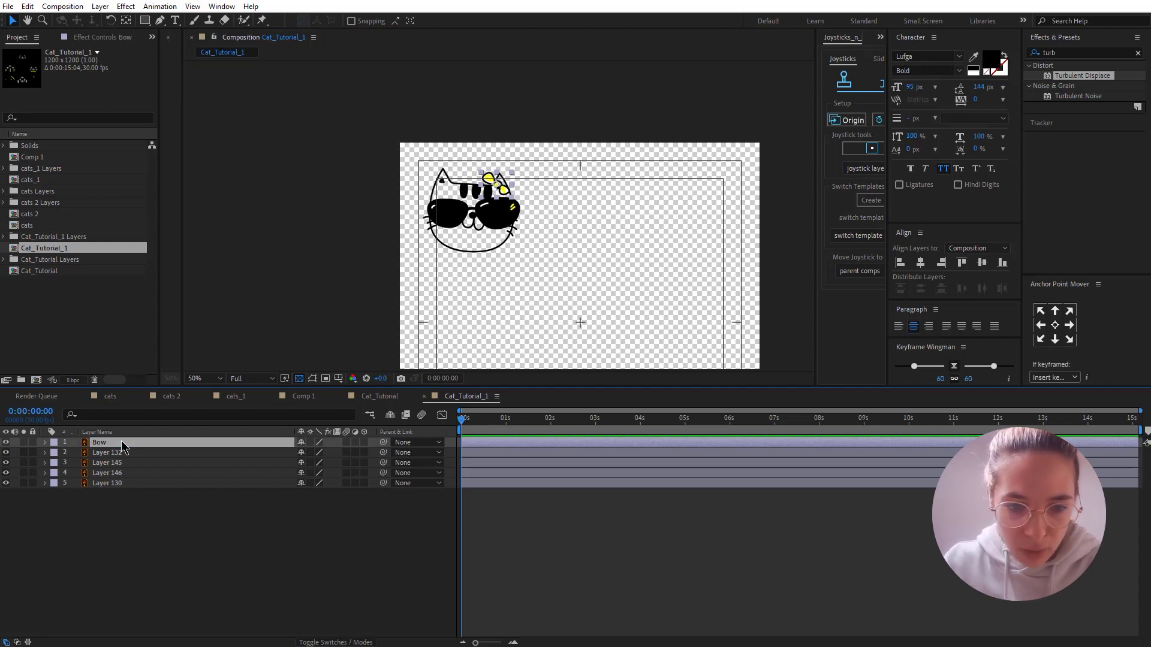
{"action": "left_click", "coordinate": [116, 454]}
{"action": "key", "text": "Return"}
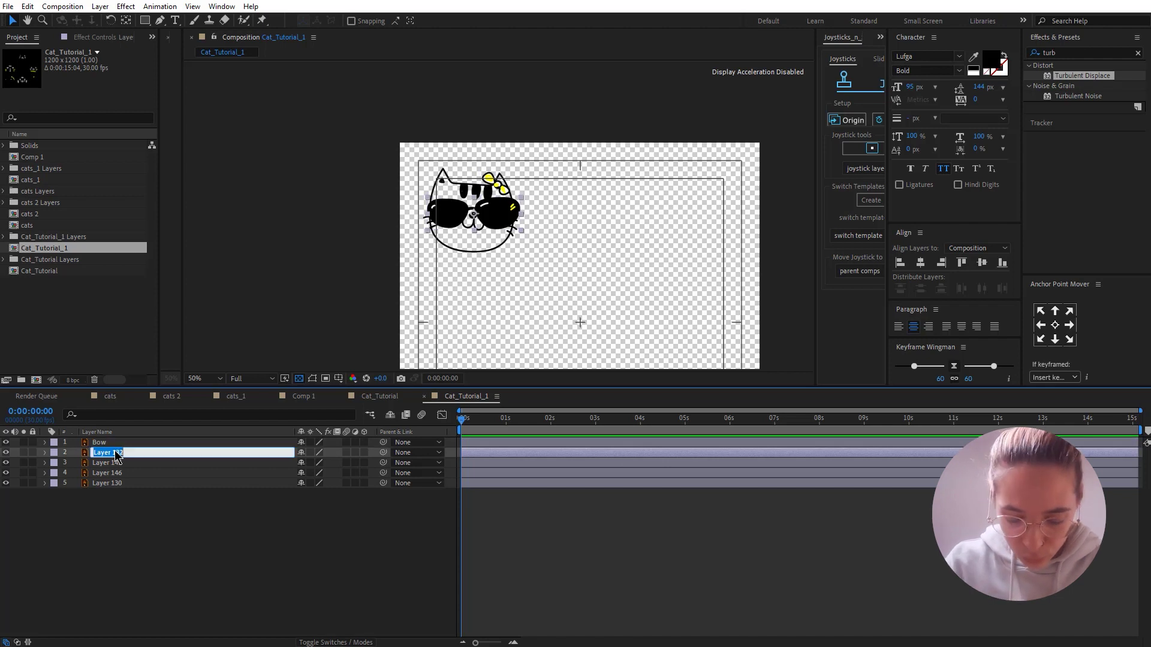
{"action": "type", "text": "Glasses"}
{"action": "key", "text": "Return"}
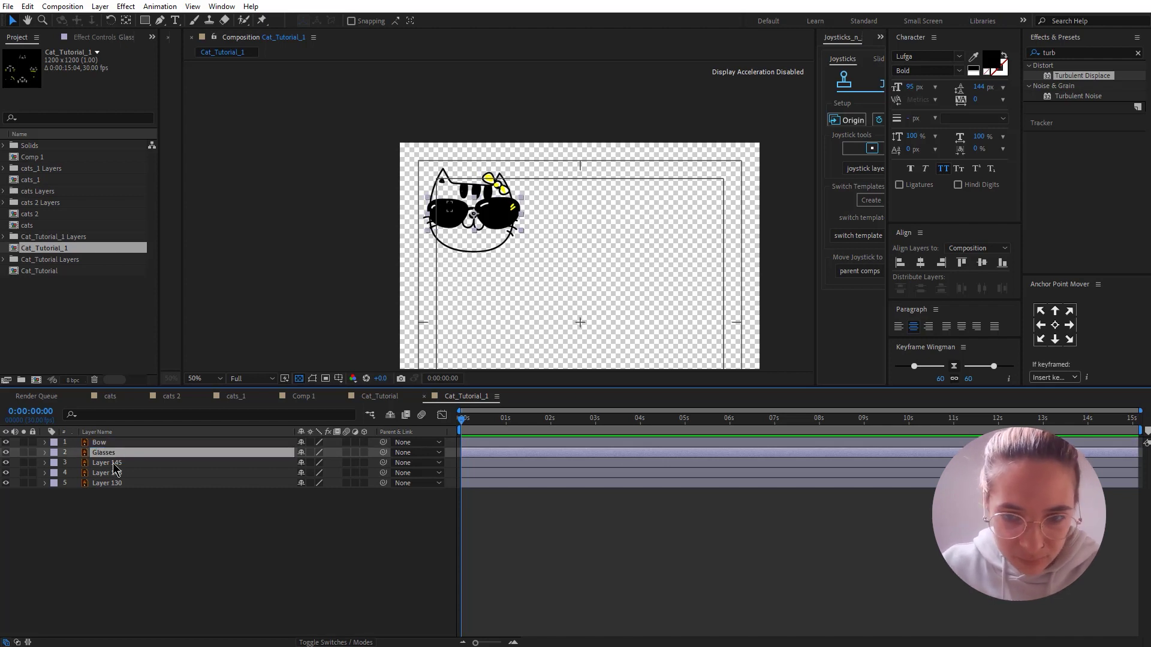
Rename both eye layers Eye, hiding the Glasses layer to expose the eyes.
{"action": "left_click", "coordinate": [114, 465]}
{"action": "key", "text": "Return"}
{"action": "type", "text": "E"}
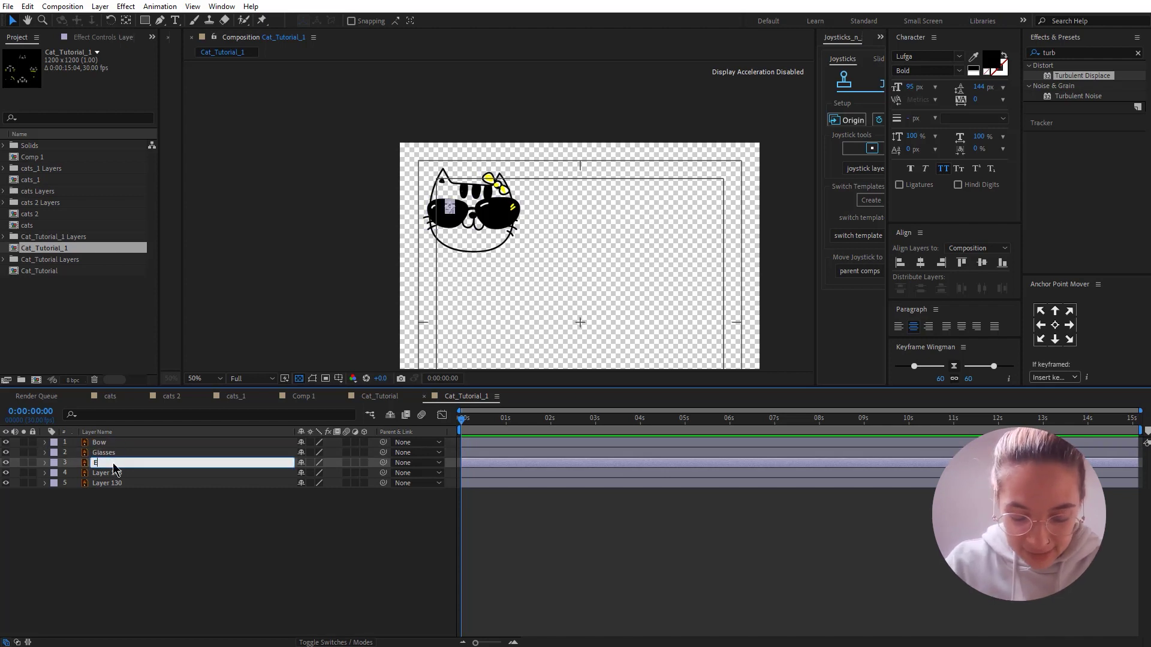
{"action": "type", "text": "ye"}
{"action": "key", "text": "Return"}
{"action": "left_click", "coordinate": [6, 453]}
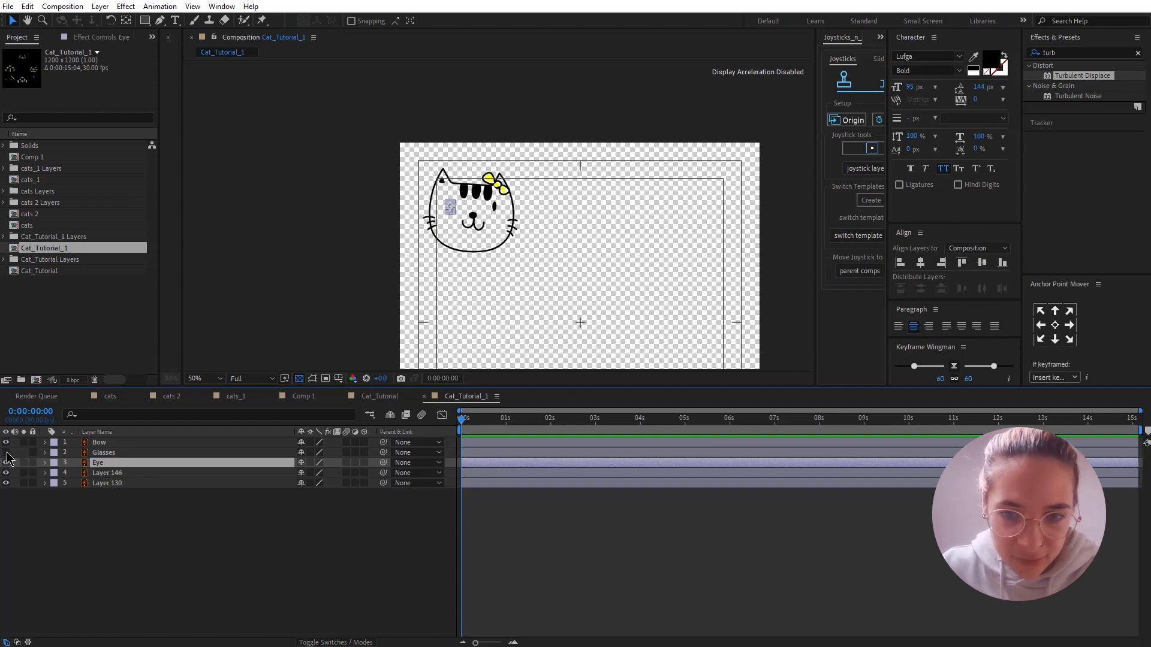
{"action": "key", "text": "period"}
{"action": "left_click", "coordinate": [120, 473]}
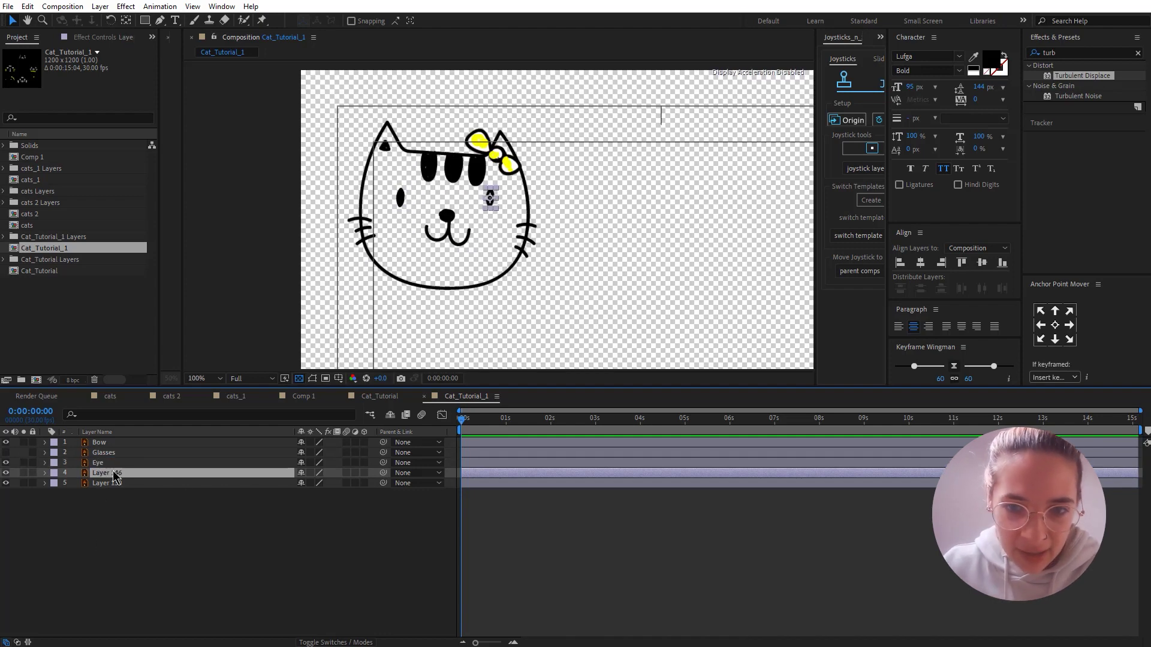
{"action": "key", "text": "Return"}
{"action": "type", "text": "Eye"}
{"action": "key", "text": "Return"}
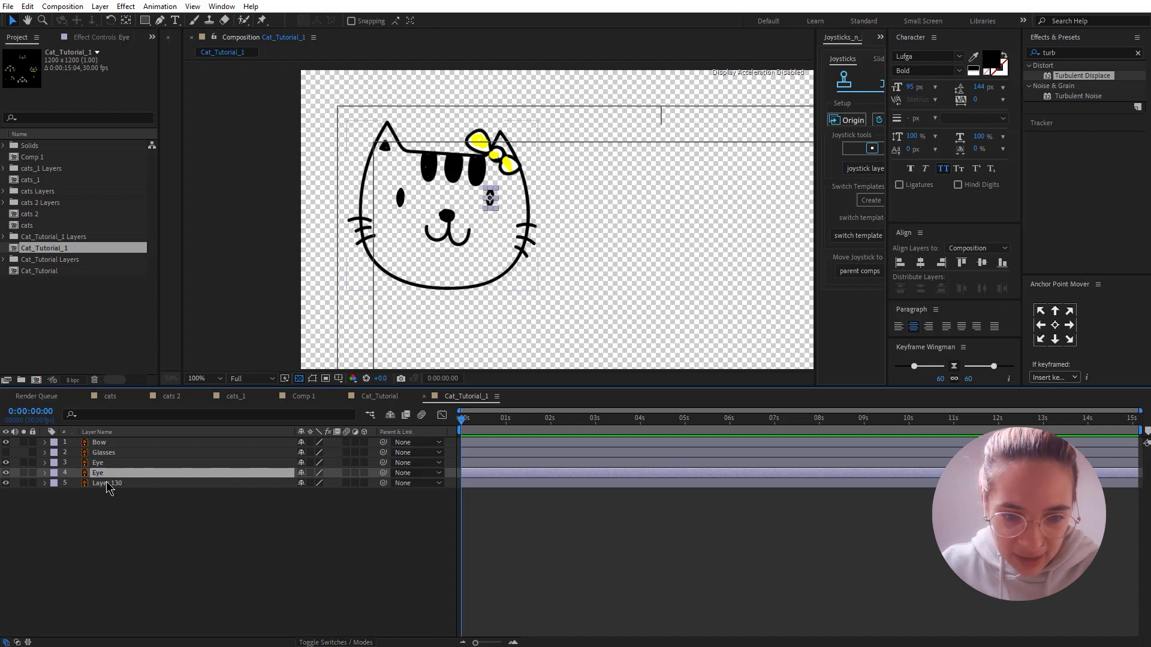
Rename Layer 130 as Head and show the Glasses layer again.
{"action": "left_click", "coordinate": [108, 483]}
{"action": "key", "text": "Return"}
{"action": "type", "text": "Hea"}
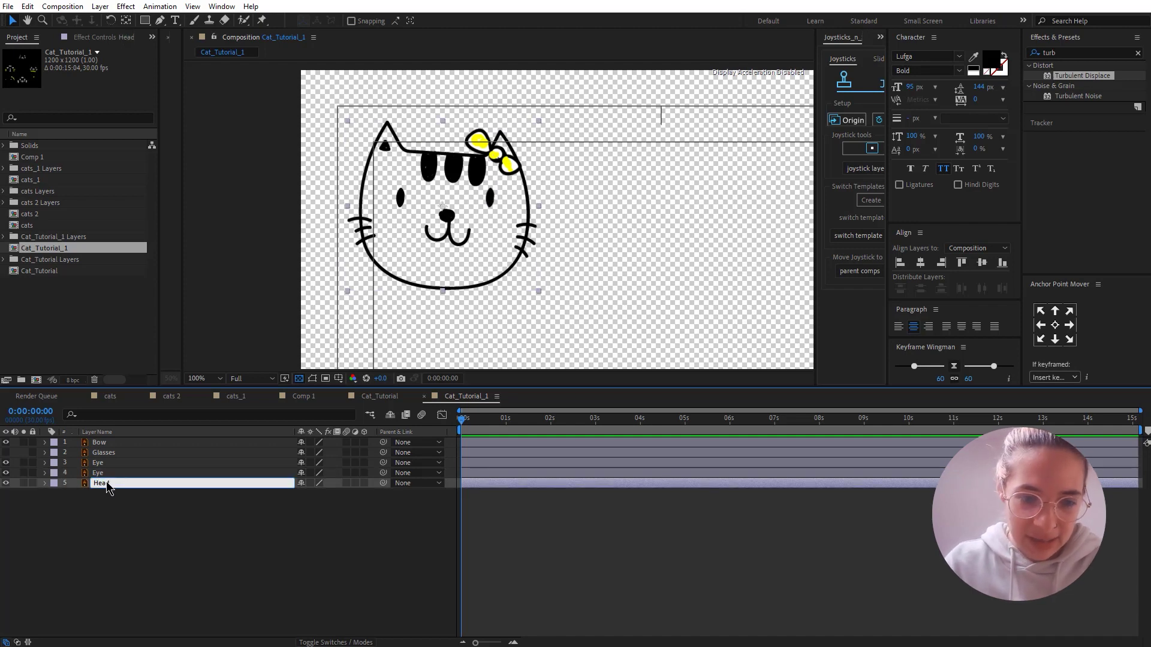
{"action": "type", "text": "d"}
{"action": "key", "text": "Return"}
{"action": "left_click", "coordinate": [6, 453]}
Turn on Continuously Rasterize for all five layers and clear the selection.
{"action": "left_click", "coordinate": [177, 466]}
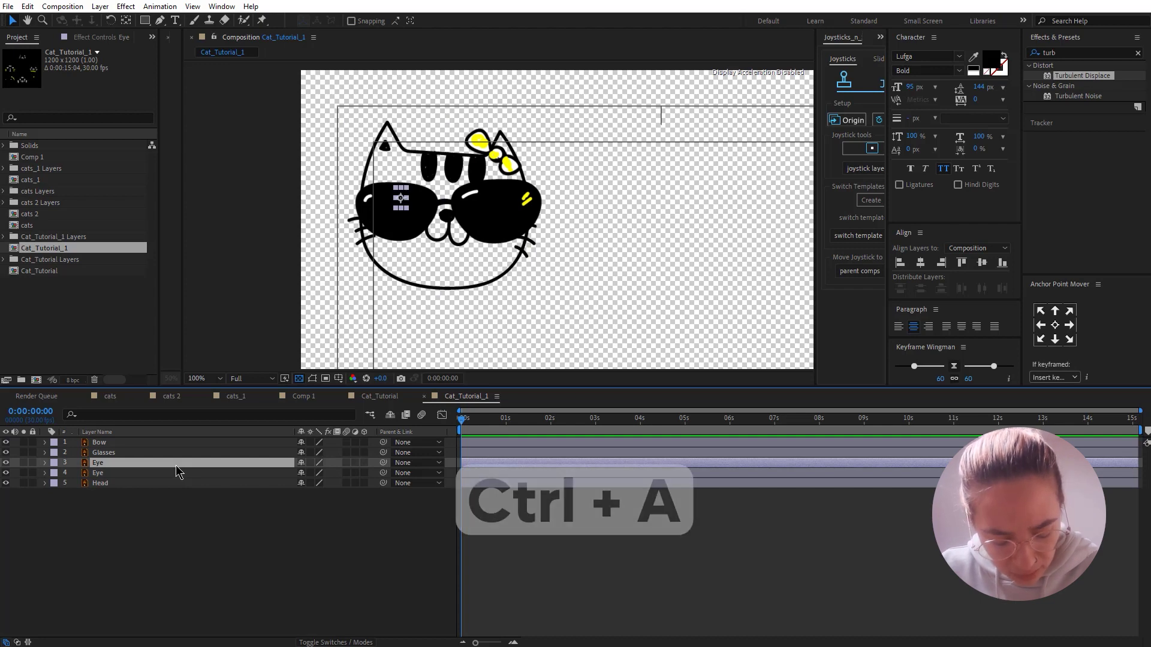
{"action": "key", "text": "ctrl+a"}
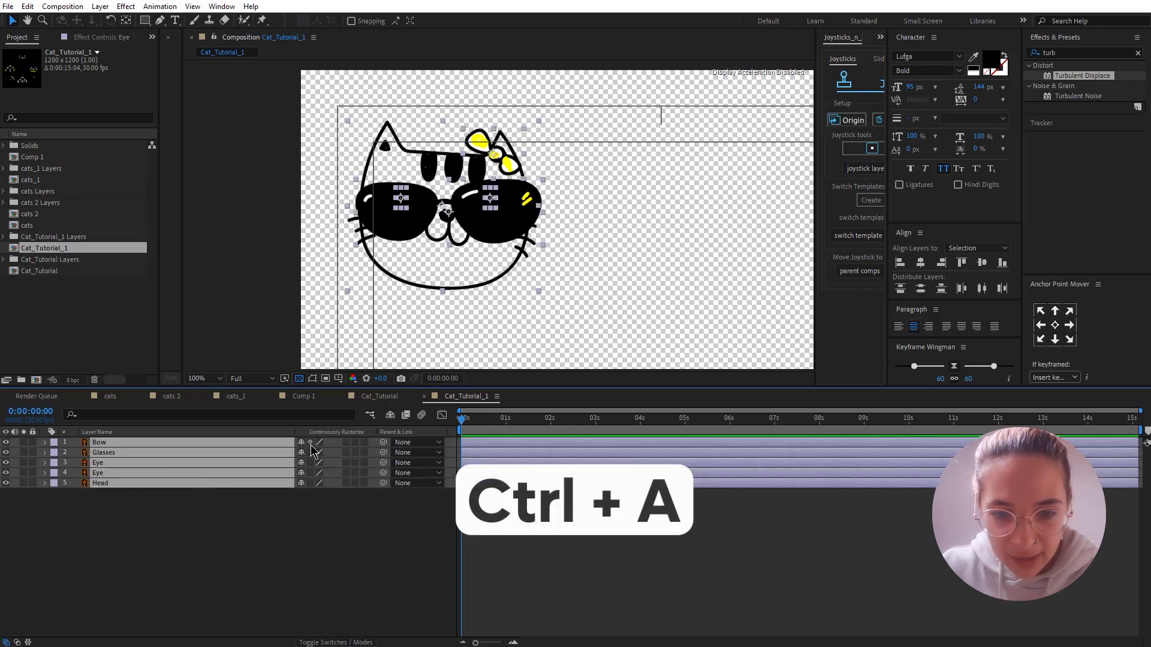
{"action": "left_click", "coordinate": [310, 452]}
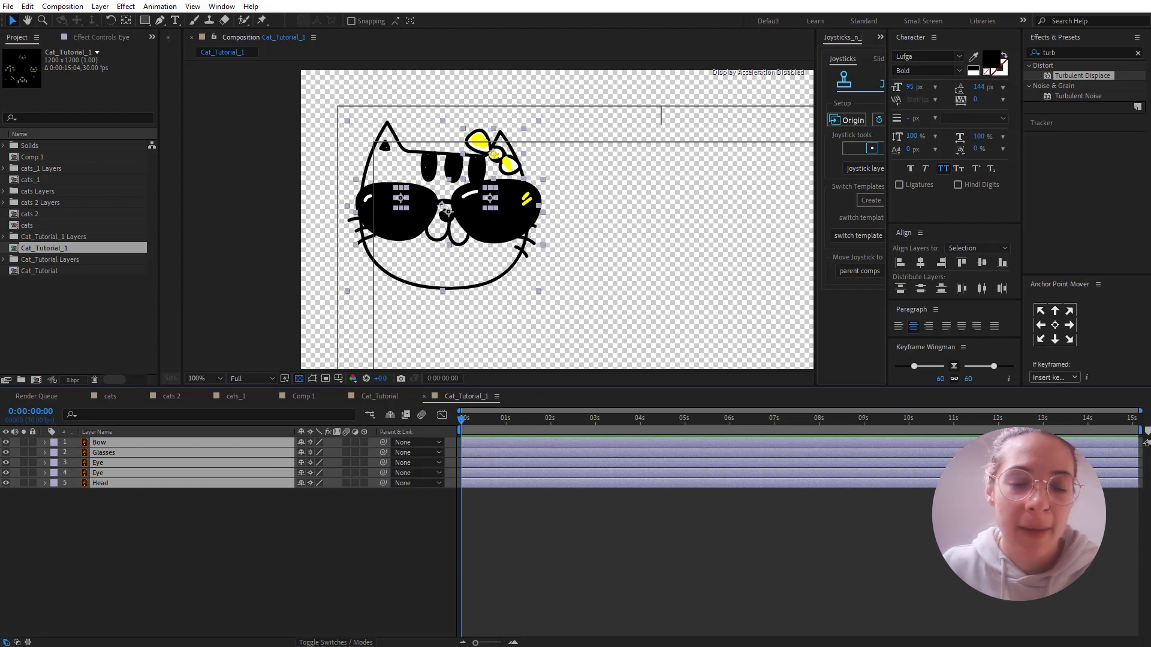
{"action": "left_click", "coordinate": [592, 290]}
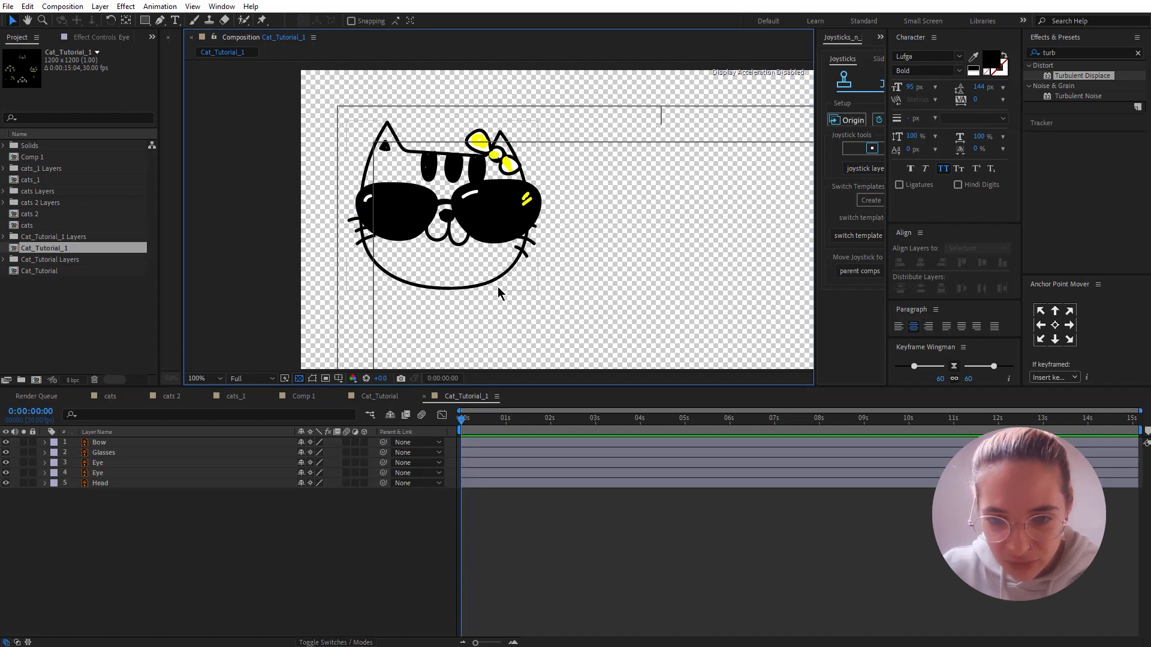
{"action": "left_click", "coordinate": [497, 287]}
{"action": "left_click", "coordinate": [610, 259]}
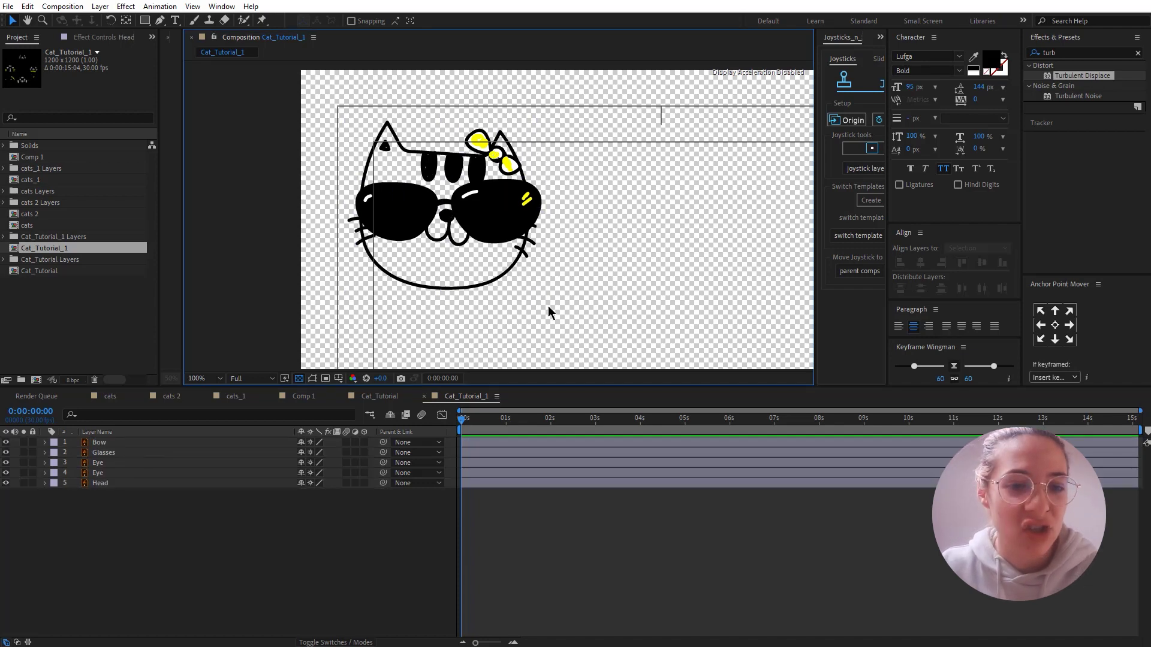
Parent the Bow, Glasses and both Eye layers to the Head layer, and move the head to test the link.
{"action": "left_click", "coordinate": [99, 442]}
{"action": "left_click", "coordinate": [97, 473], "text": "shift"}
{"action": "left_click_drag", "start_coordinate": [383, 473], "coordinate": [93, 487]}
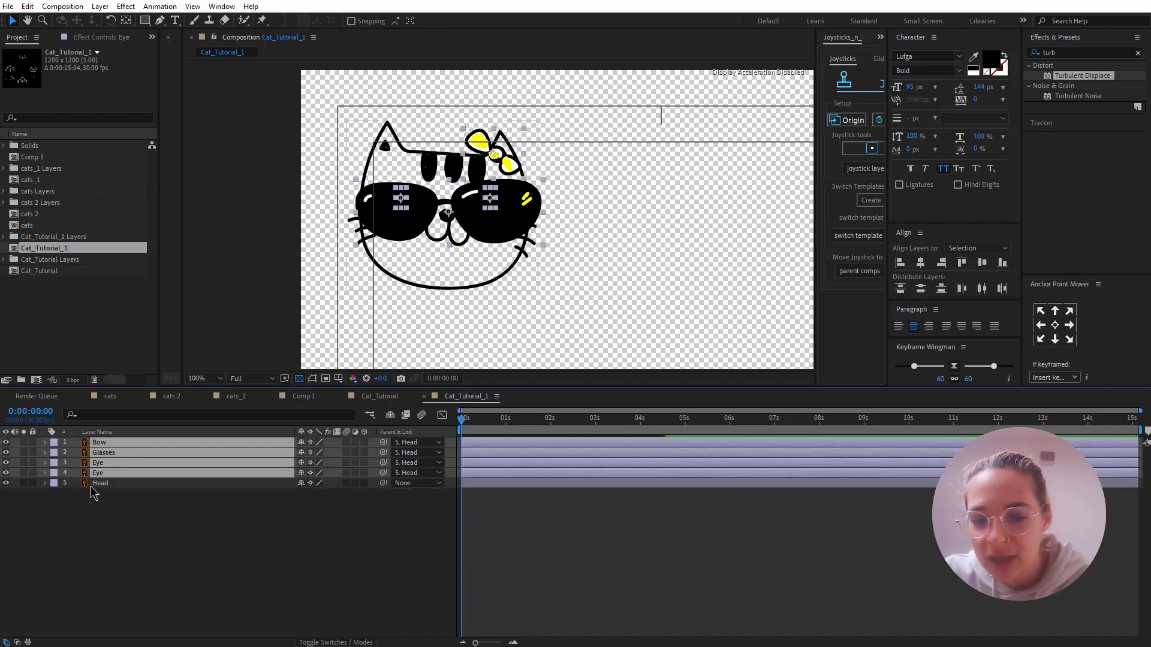
{"action": "left_click", "coordinate": [95, 485]}
{"action": "mouse_move", "coordinate": [413, 207]}
{"action": "left_mouse_down"}
{"action": "mouse_move", "coordinate": [467, 207]}
{"action": "mouse_move", "coordinate": [380, 198]}
{"action": "mouse_move", "coordinate": [459, 203]}
{"action": "mouse_move", "coordinate": [429, 191]}
{"action": "left_mouse_up"}
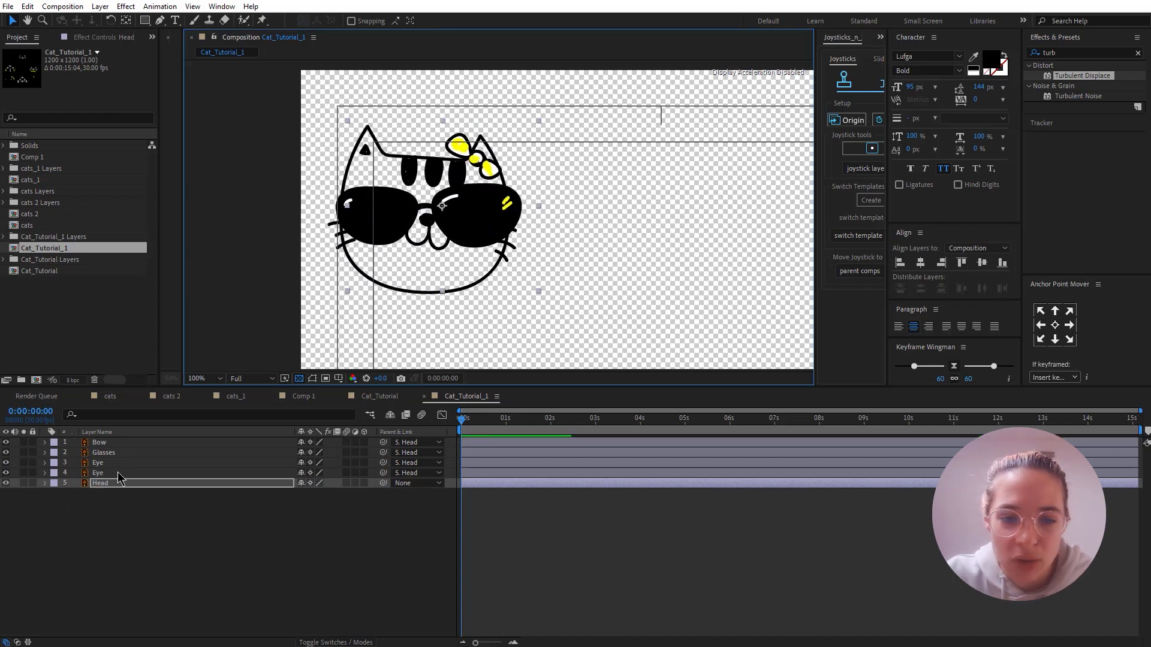
Centre the cat's head in the composition and scale it up proportionally.
{"action": "left_click_drag", "start_coordinate": [453, 243], "coordinate": [471, 246]}
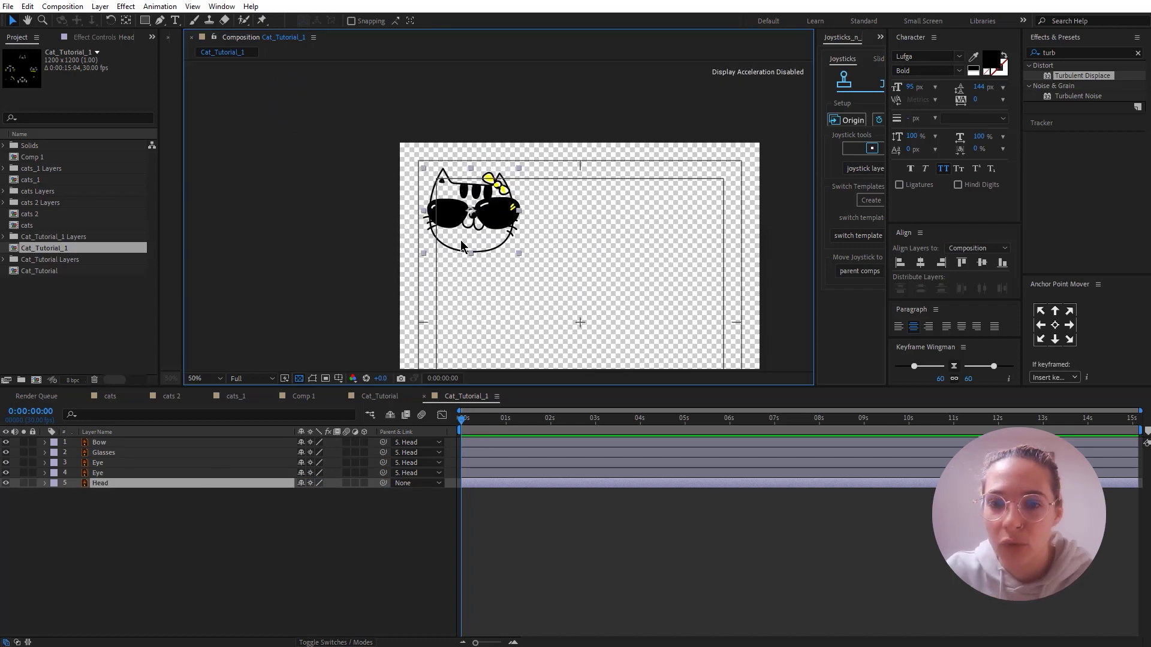
{"action": "key", "text": "ctrl+Home"}
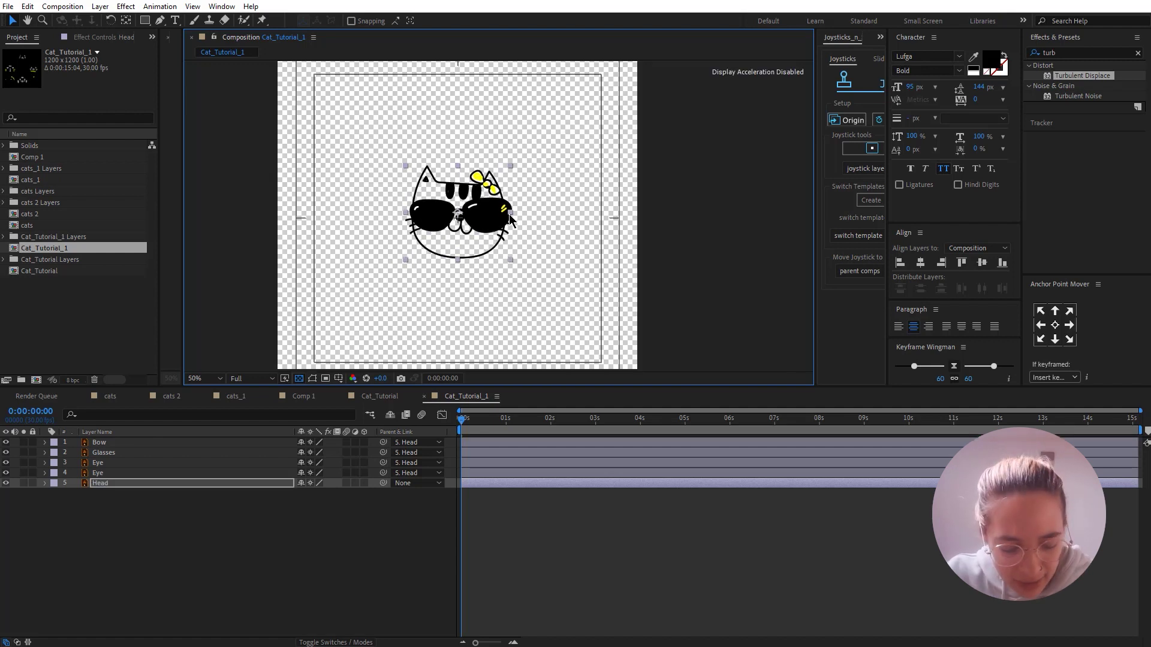
{"action": "left_click_drag", "start_coordinate": [510, 215], "coordinate": [531, 216]}
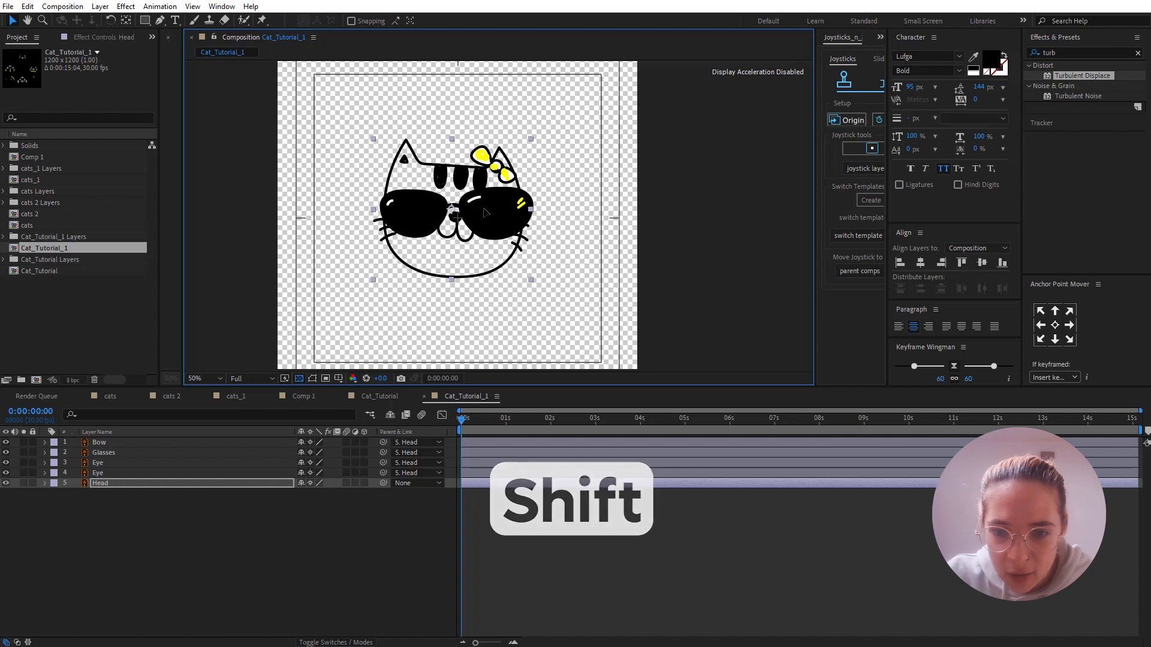
Create a white solid layer matching the 1200 × 1200 px composition size.
{"action": "scroll", "coordinate": [486, 212], "scroll_direction": "down", "scroll_amount": 1}
{"action": "left_click", "coordinate": [146, 537]}
{"action": "key", "text": "ctrl+y"}
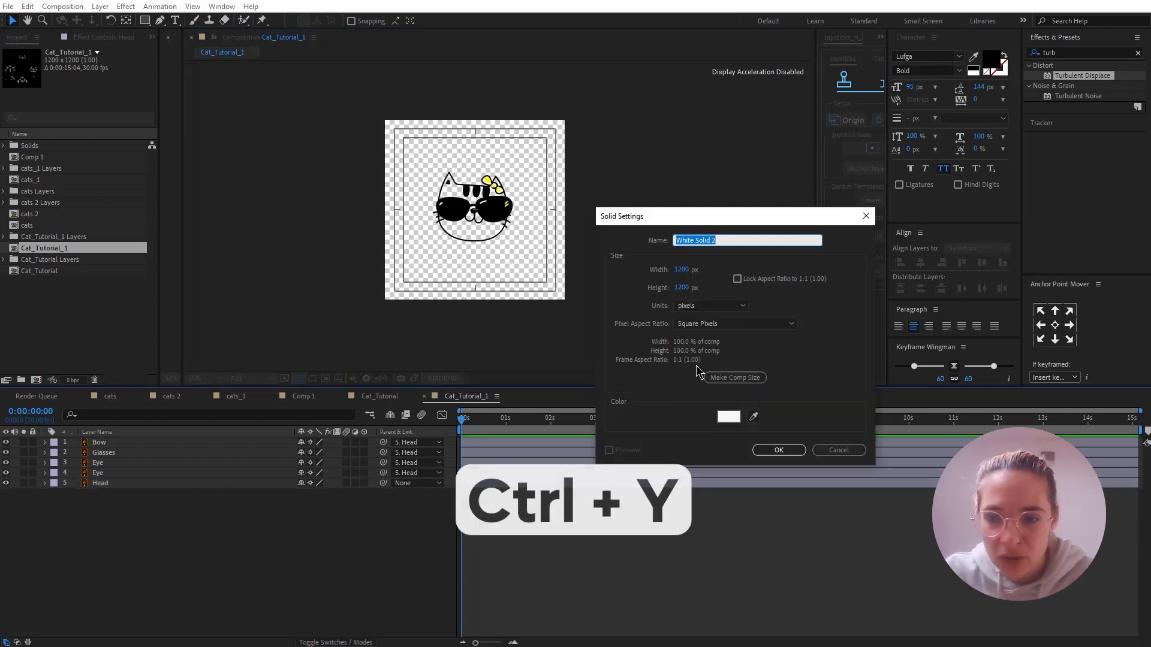
{"action": "left_click", "coordinate": [773, 450]}
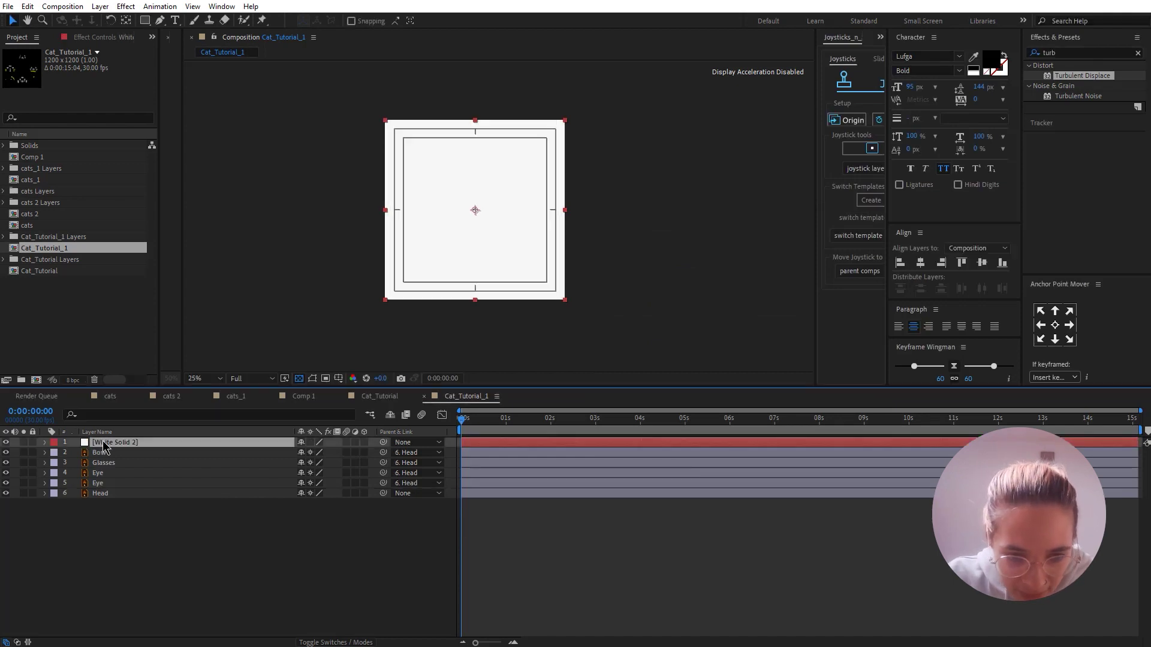
Place the white solid beneath the Head layer as the background and lock it.
{"action": "left_click_drag", "start_coordinate": [98, 443], "coordinate": [95, 504]}
{"action": "left_click", "coordinate": [133, 539]}
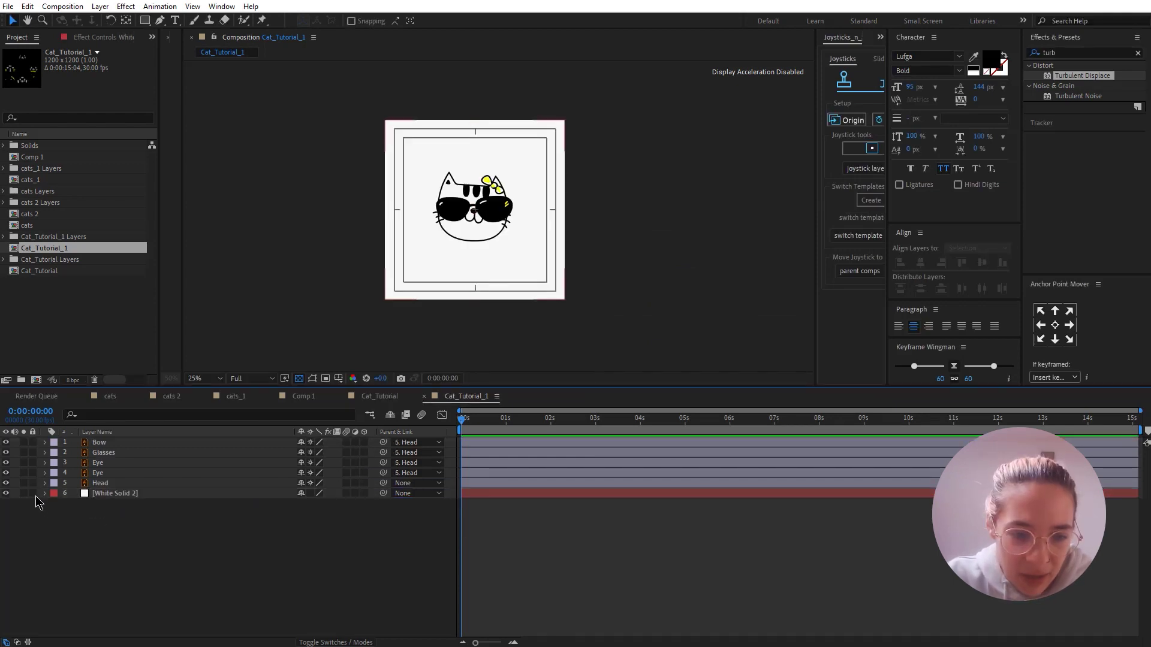
{"action": "left_click", "coordinate": [33, 493]}
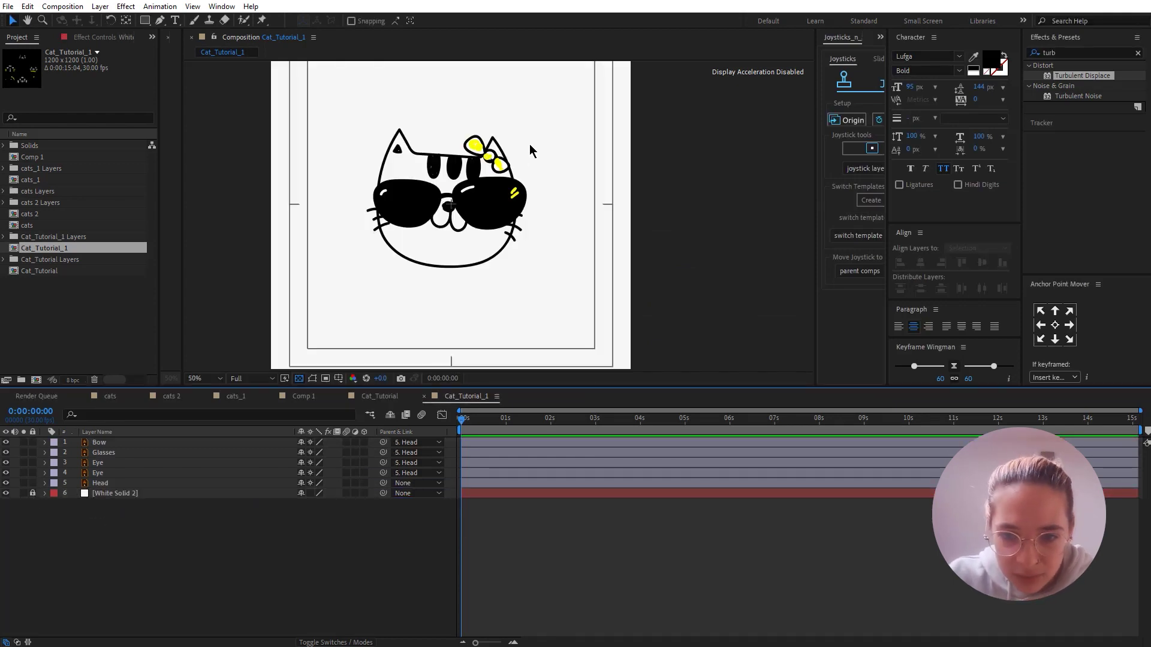
End the work area at 0:00:04:29 and trim the composition to it.
{"action": "mouse_move", "coordinate": [476, 643]}
{"action": "left_mouse_down"}
{"action": "mouse_move", "coordinate": [494, 643]}
{"action": "mouse_move", "coordinate": [475, 643]}
{"action": "left_mouse_up"}
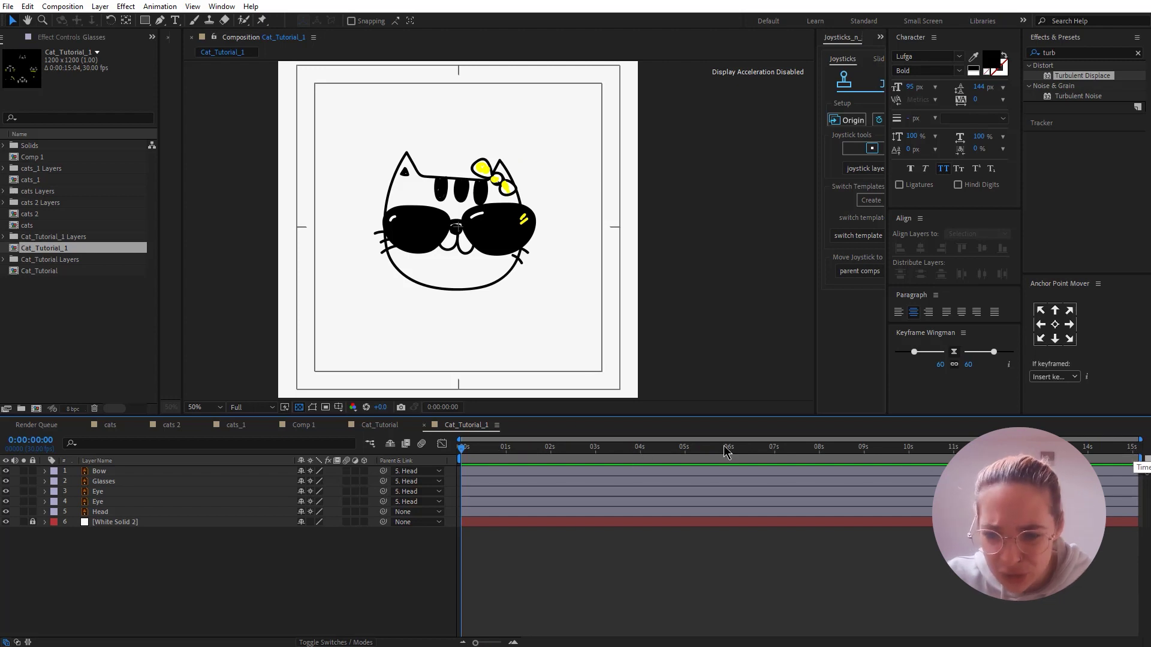
{"action": "left_click", "coordinate": [684, 457]}
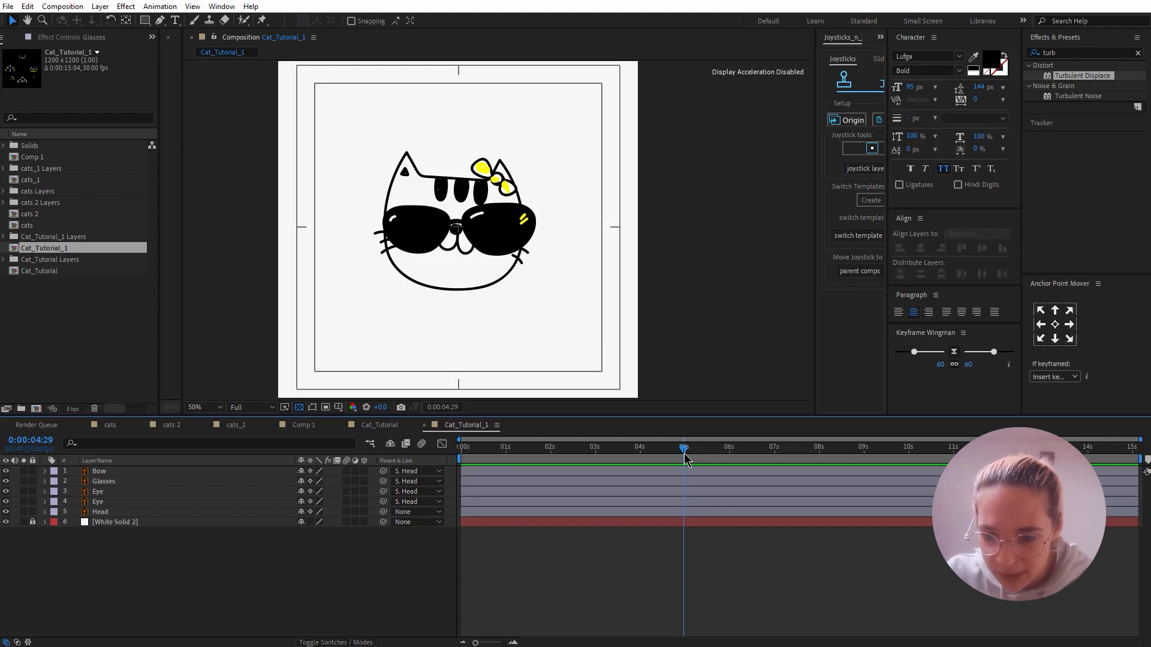
{"action": "key", "text": "n"}
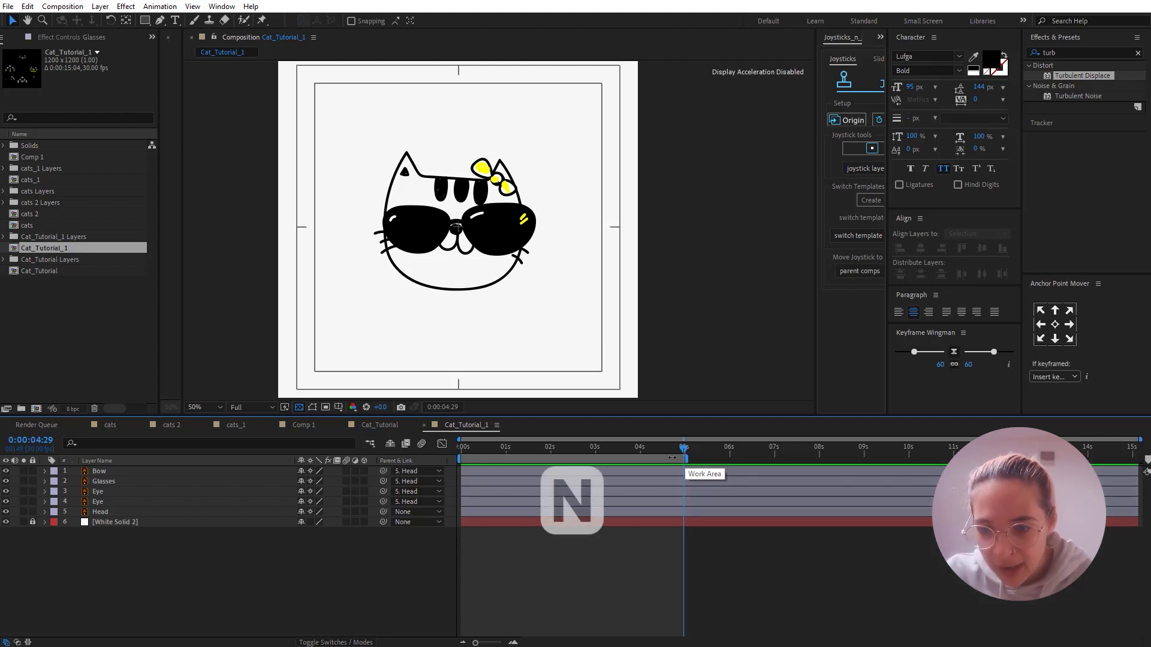
{"action": "right_click", "coordinate": [671, 458]}
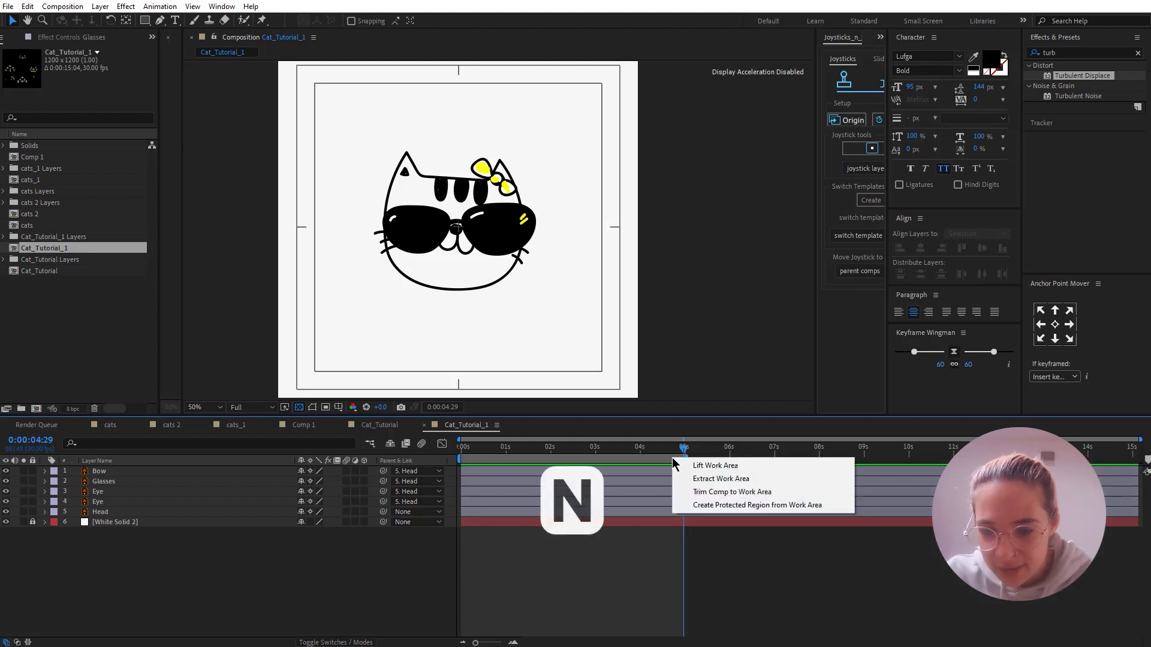
{"action": "left_click", "coordinate": [698, 492]}
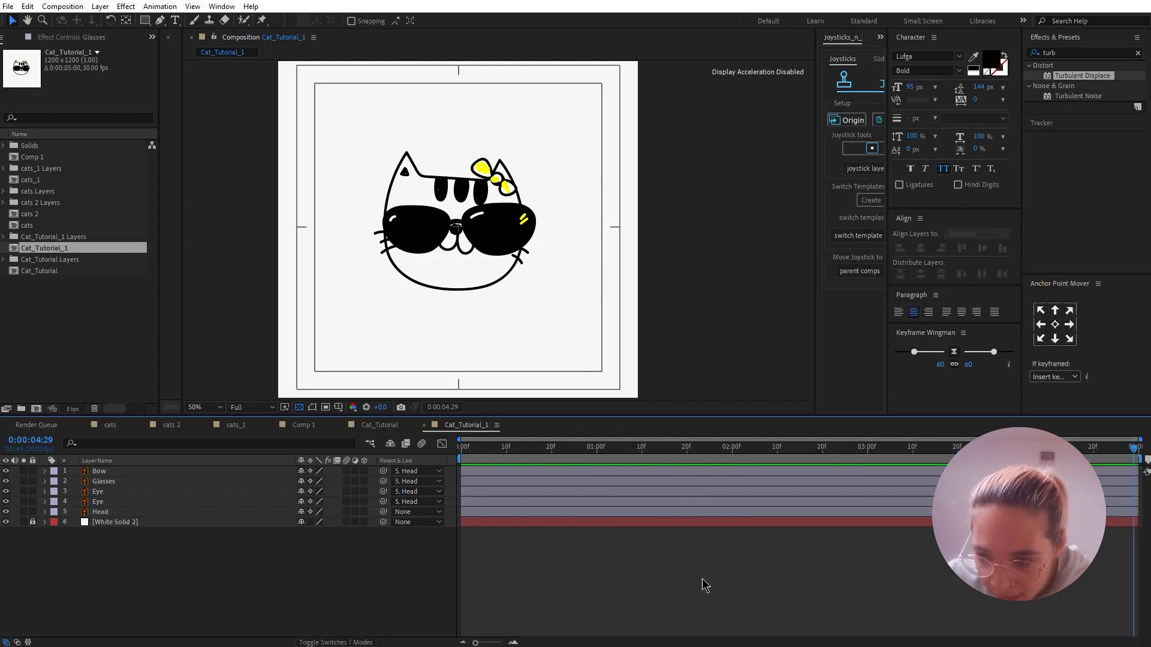
Return to the start of the timeline and hide the Glasses and Bow layers.
{"action": "key", "text": "Home"}
{"action": "key", "text": "slash"}
{"action": "left_click", "coordinate": [104, 482]}
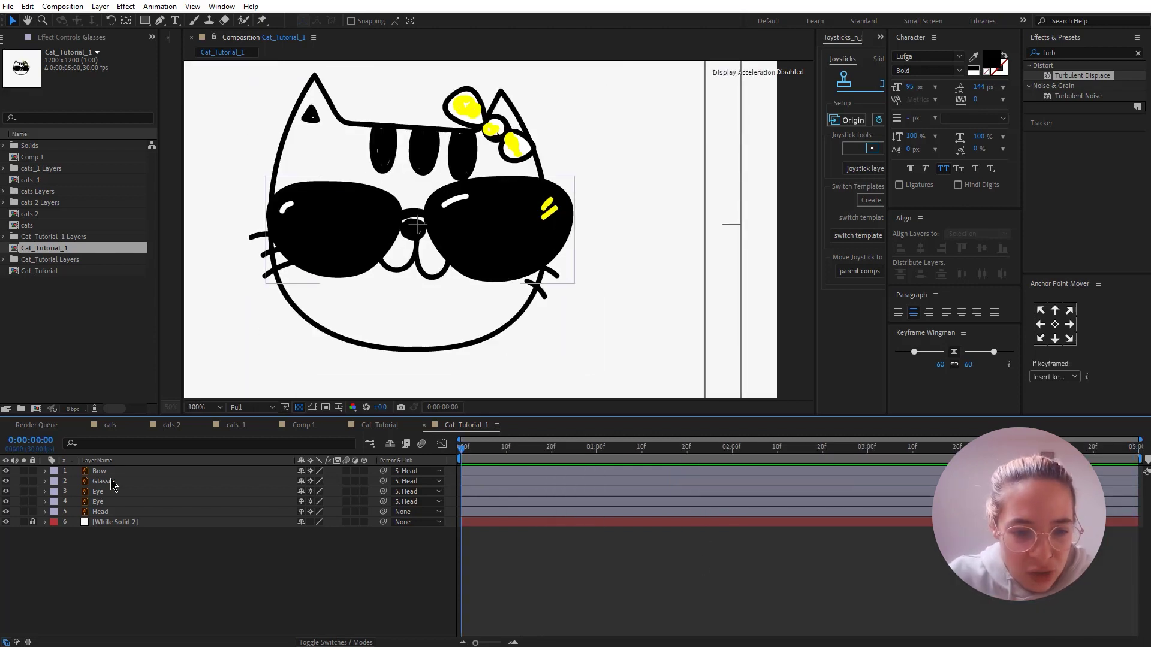
{"action": "left_click", "coordinate": [6, 481]}
{"action": "left_click", "coordinate": [6, 471]}
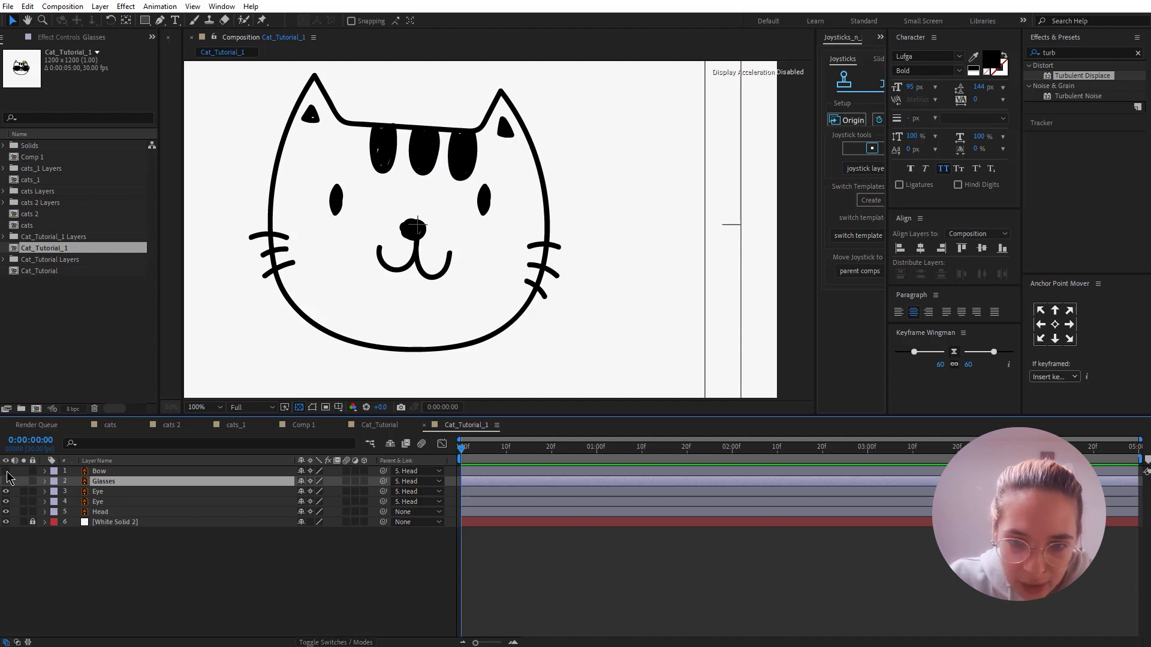
Set starting Scale keyframes on both Eye layers at frame 0.
{"action": "left_click", "coordinate": [109, 498]}
{"action": "left_click", "coordinate": [109, 492], "text": "shift"}
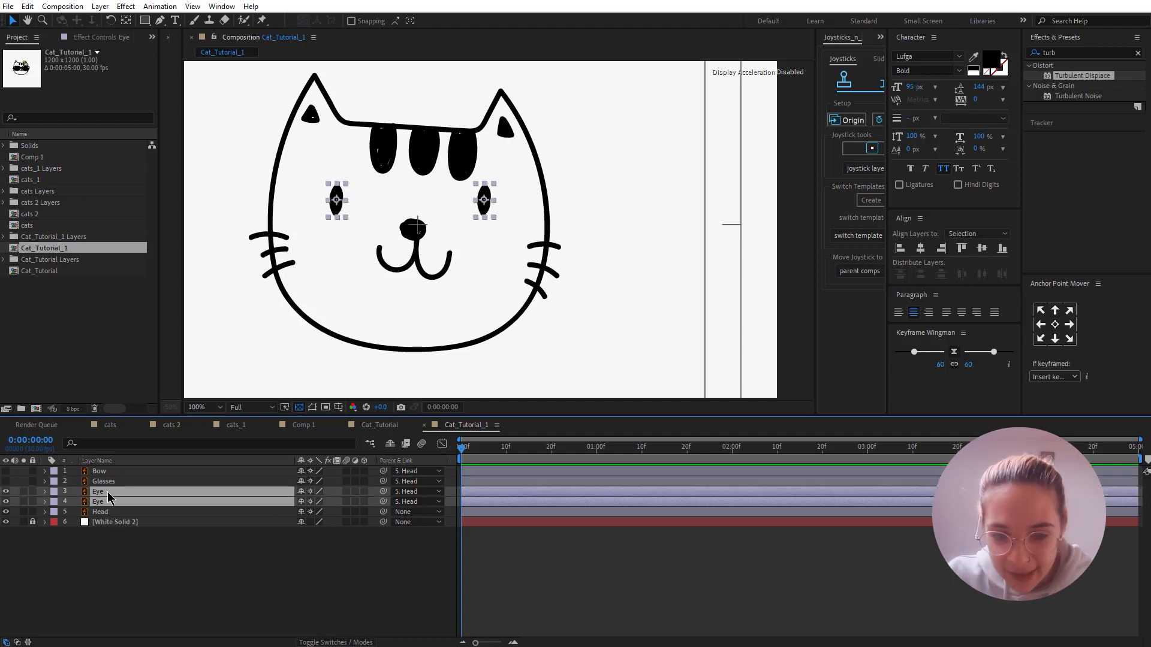
{"action": "left_click", "coordinate": [94, 560]}
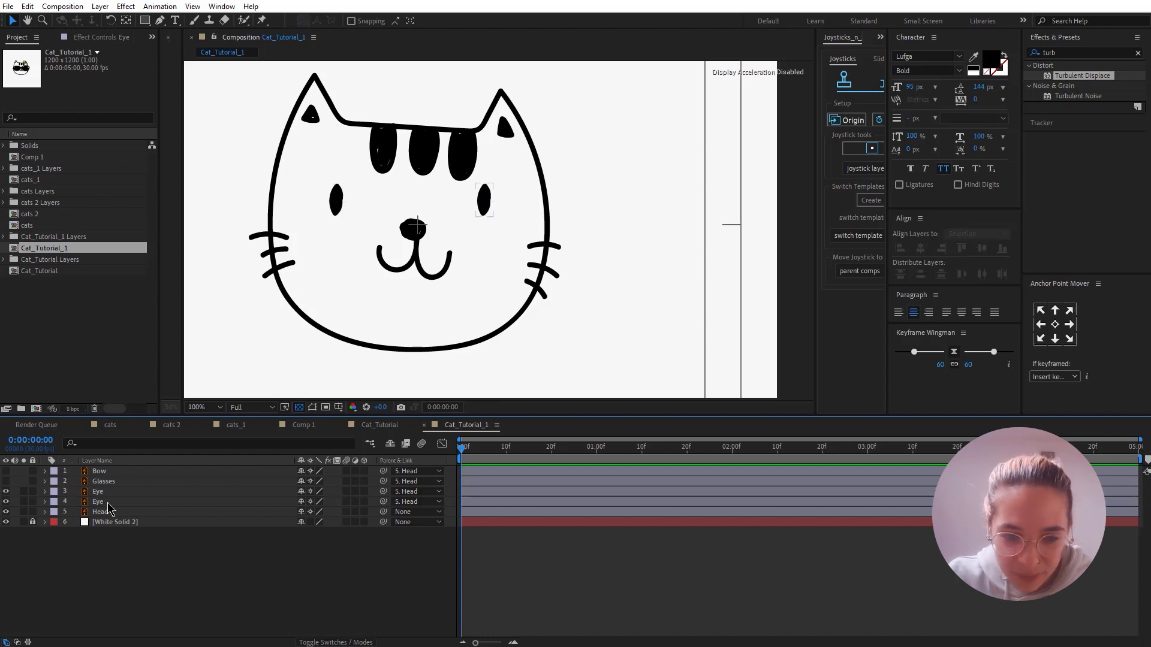
{"action": "left_click", "coordinate": [108, 503]}
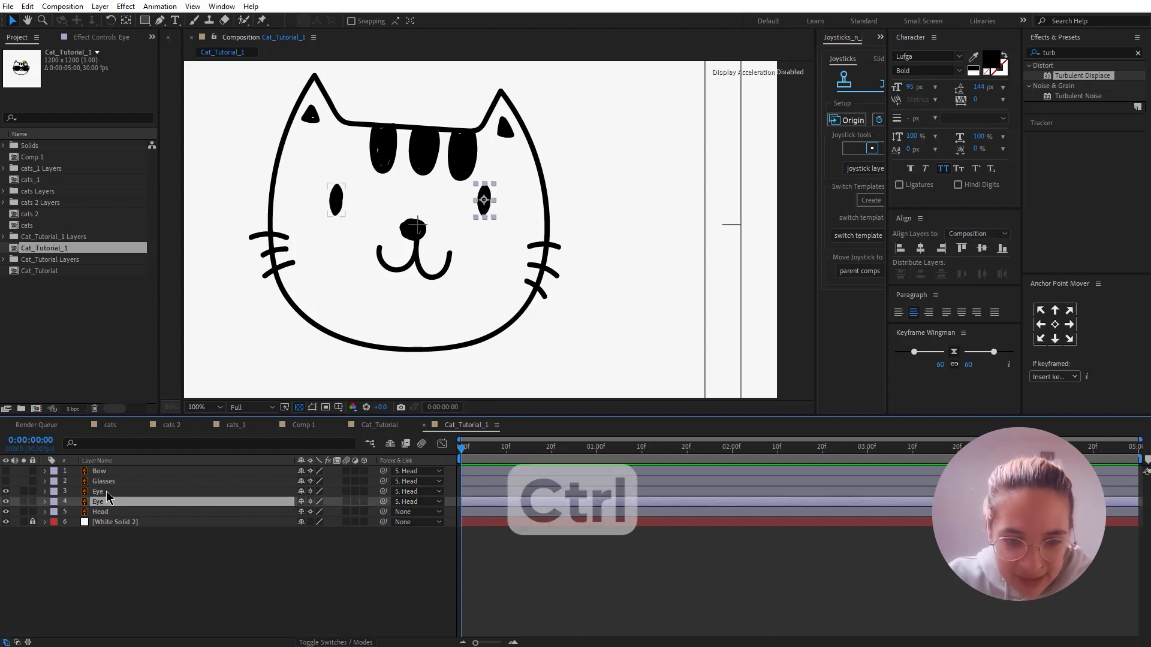
{"action": "left_click", "coordinate": [109, 493], "text": "ctrl"}
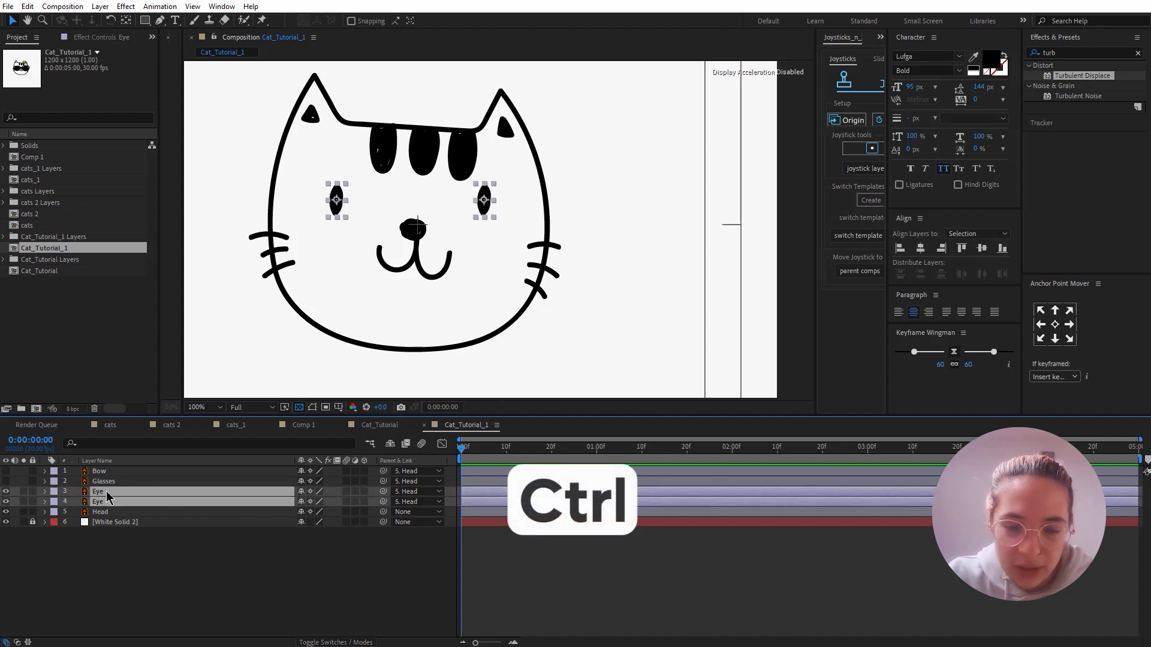
{"action": "key", "text": "s"}
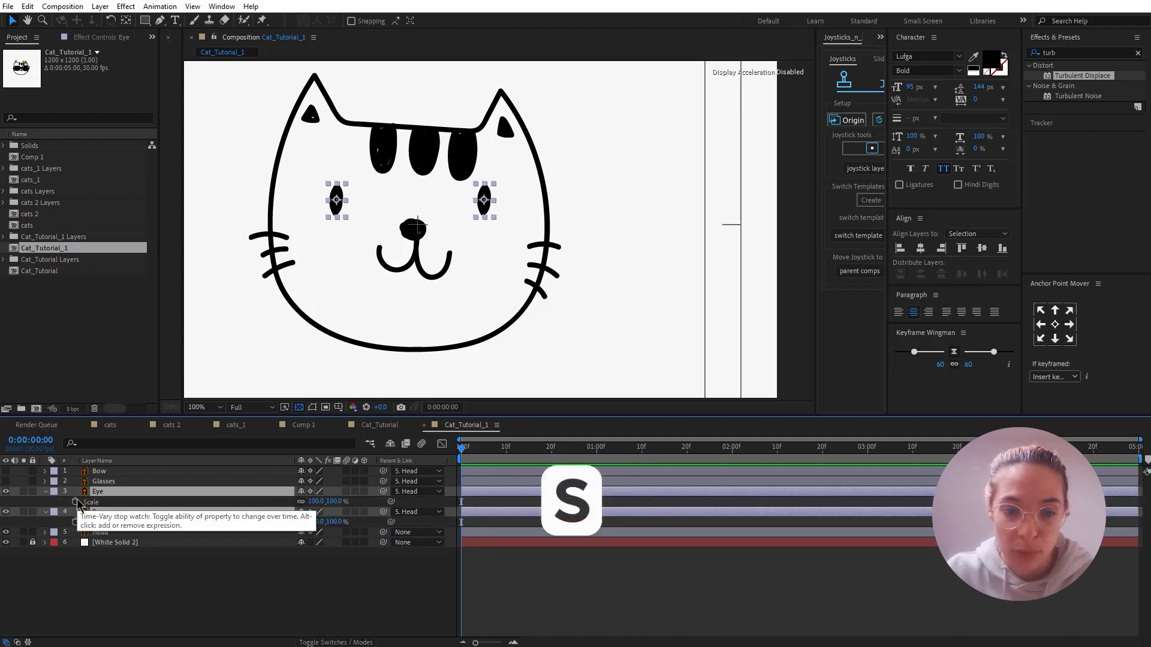
{"action": "left_click", "coordinate": [75, 502]}
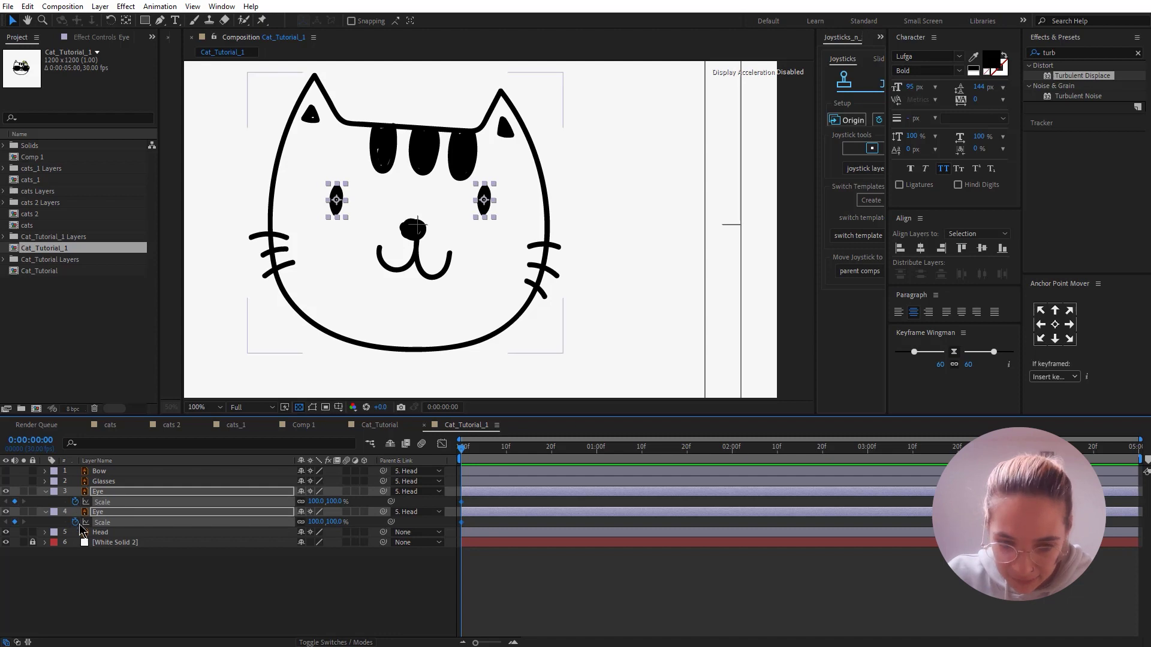
At frame 2, unlink the Scale proportions and set both eyes' vertical scale to 5% to close them.
{"action": "left_click_drag", "start_coordinate": [479, 642], "coordinate": [496, 643]}
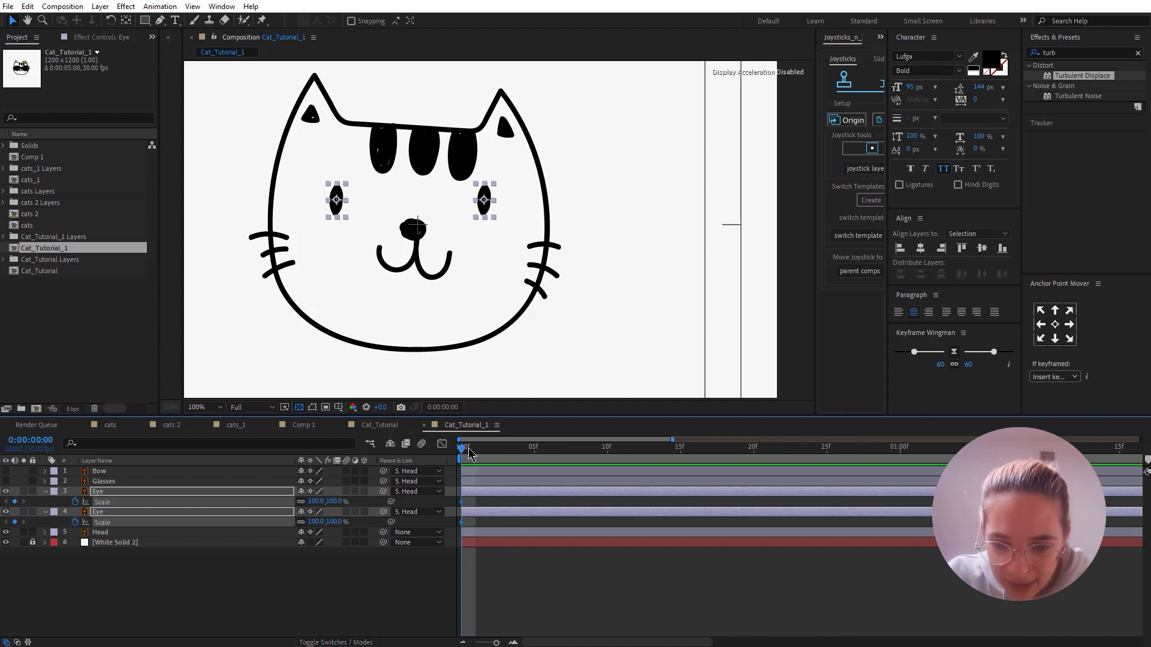
{"action": "left_click_drag", "start_coordinate": [469, 450], "coordinate": [491, 452]}
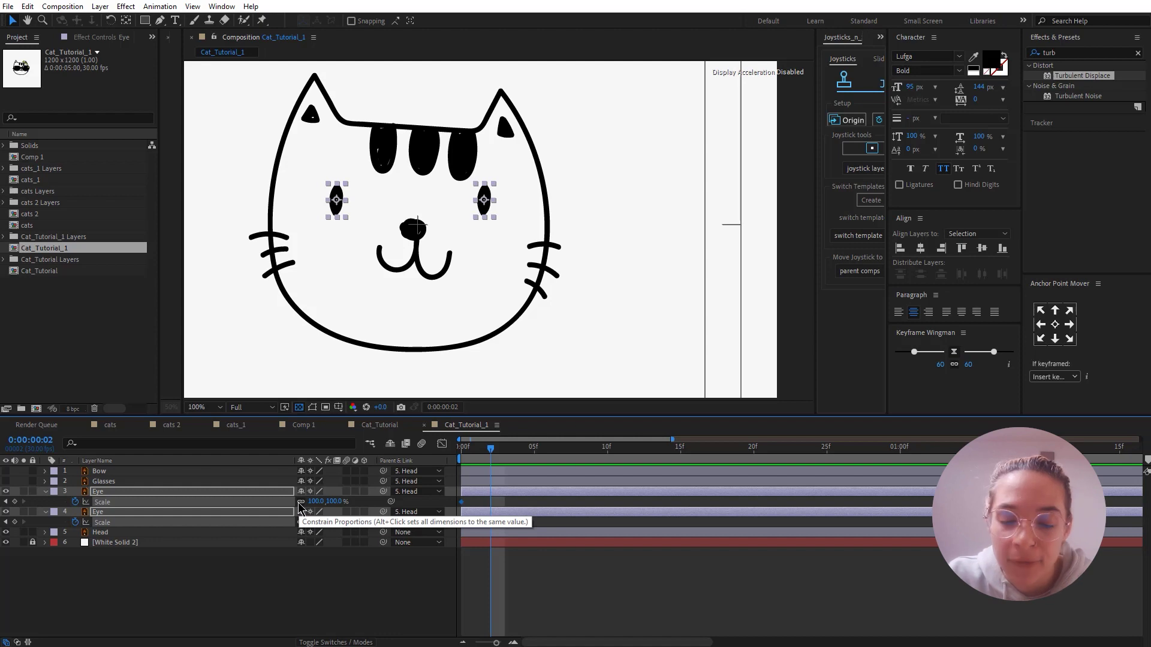
{"action": "mouse_move", "coordinate": [316, 501]}
{"action": "left_mouse_down"}
{"action": "mouse_move", "coordinate": [408, 513]}
{"action": "mouse_move", "coordinate": [303, 505]}
{"action": "left_mouse_up"}
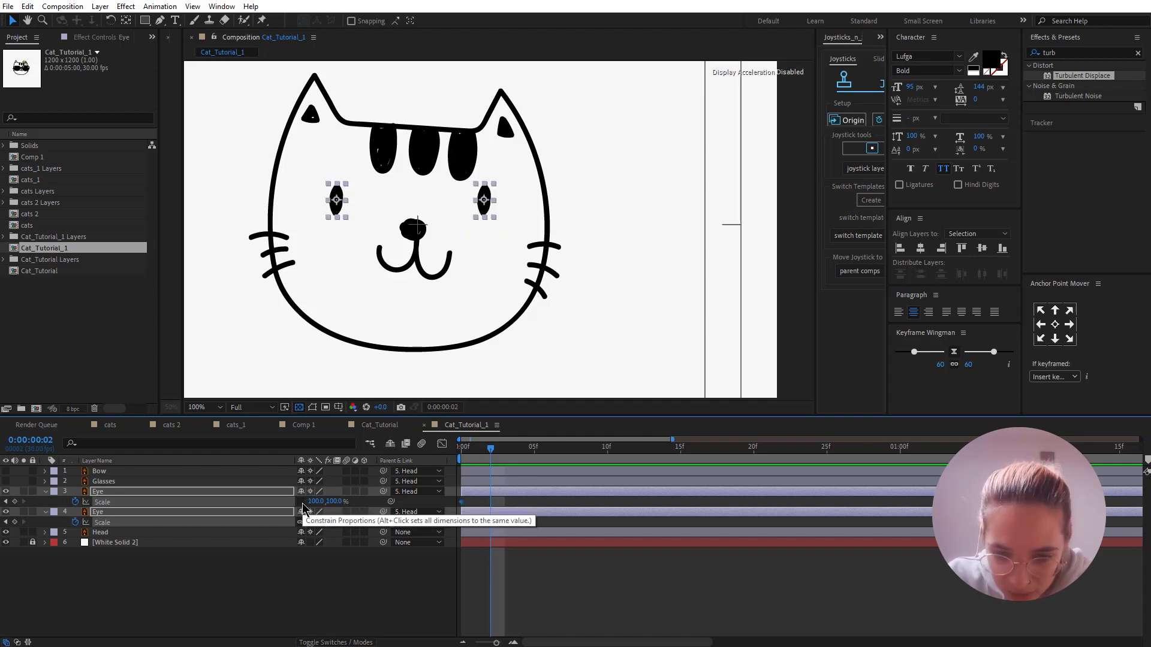
{"action": "left_click", "coordinate": [301, 501]}
{"action": "left_click", "coordinate": [335, 501]}
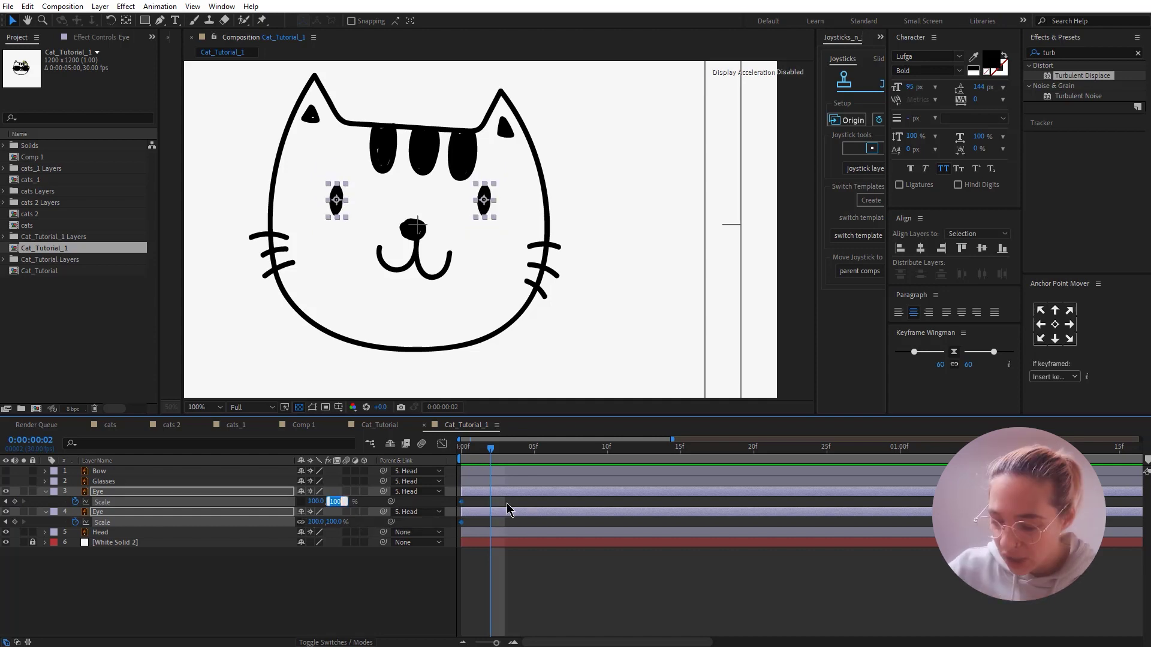
{"action": "key", "text": "Return"}
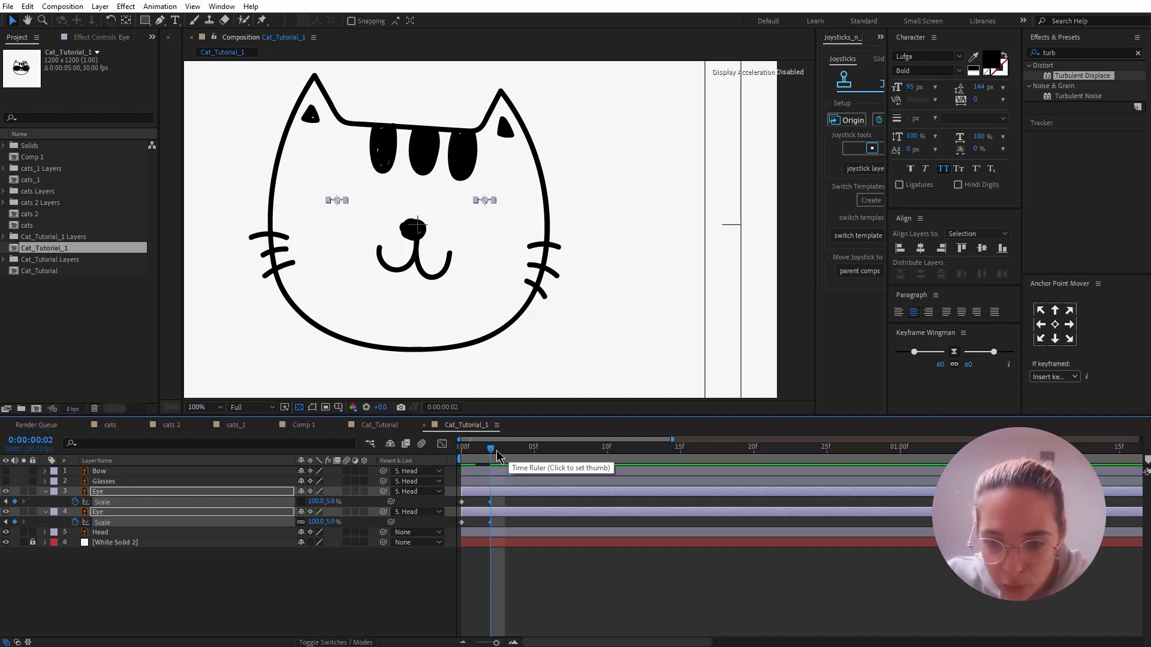
Hold the closed eyes with Scale keyframes at frame 4, and reopen them at frame 6 with 100% vertical scale.
{"action": "left_click_drag", "start_coordinate": [504, 456], "coordinate": [525, 459]}
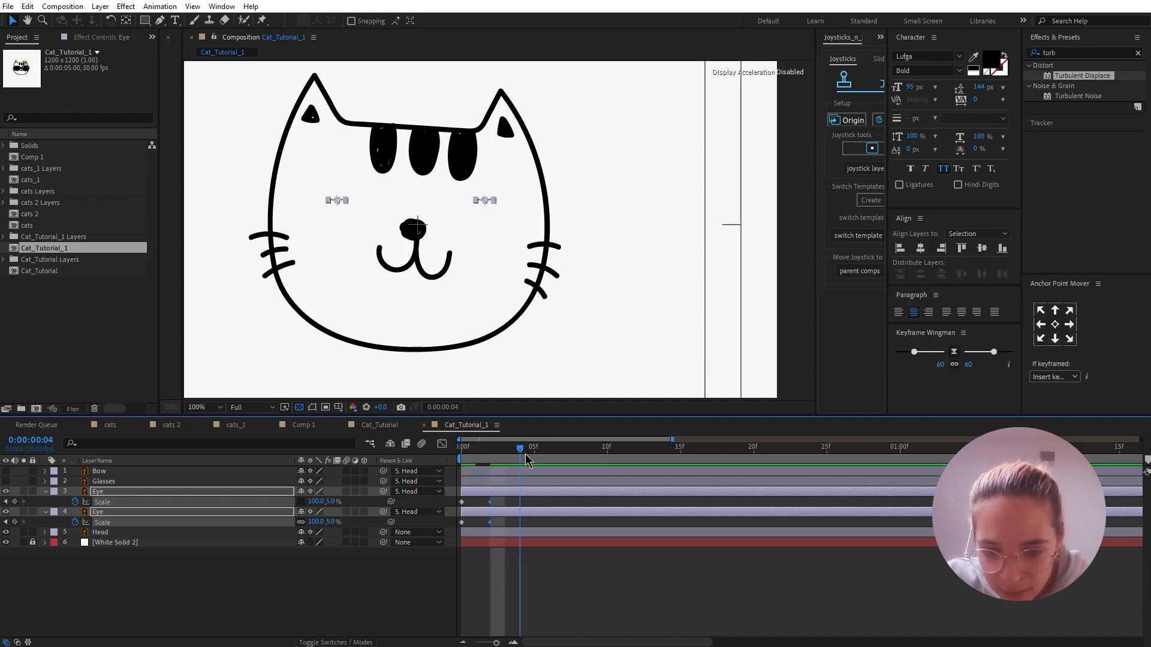
{"action": "left_click", "coordinate": [14, 521]}
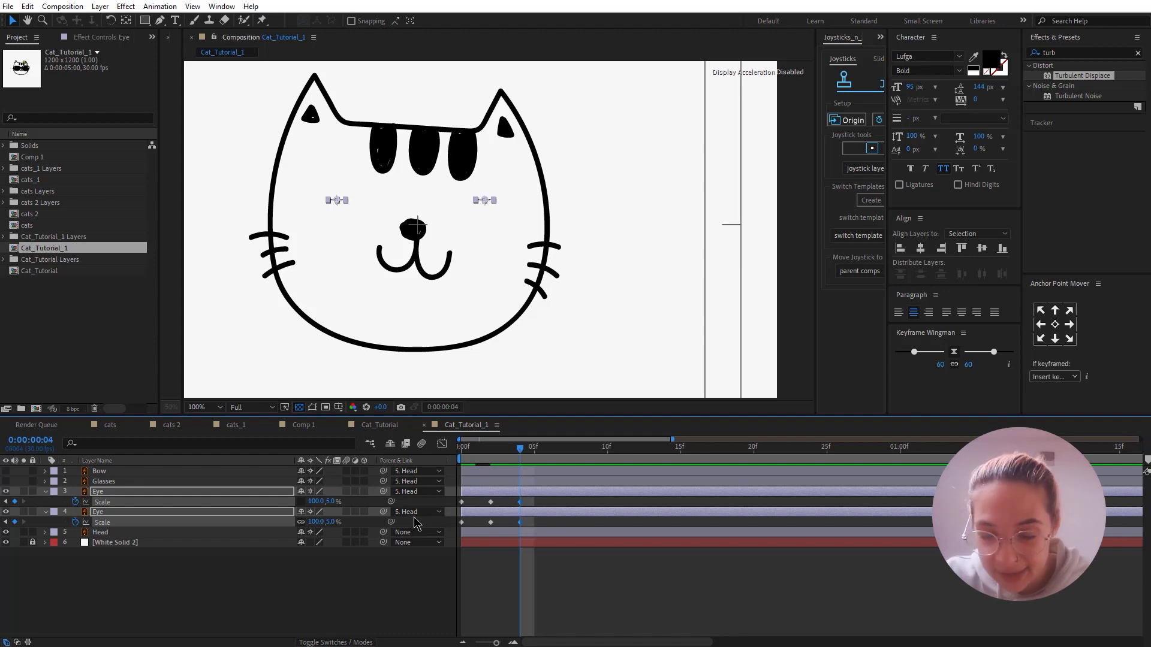
{"action": "left_click_drag", "start_coordinate": [532, 450], "coordinate": [550, 453]}
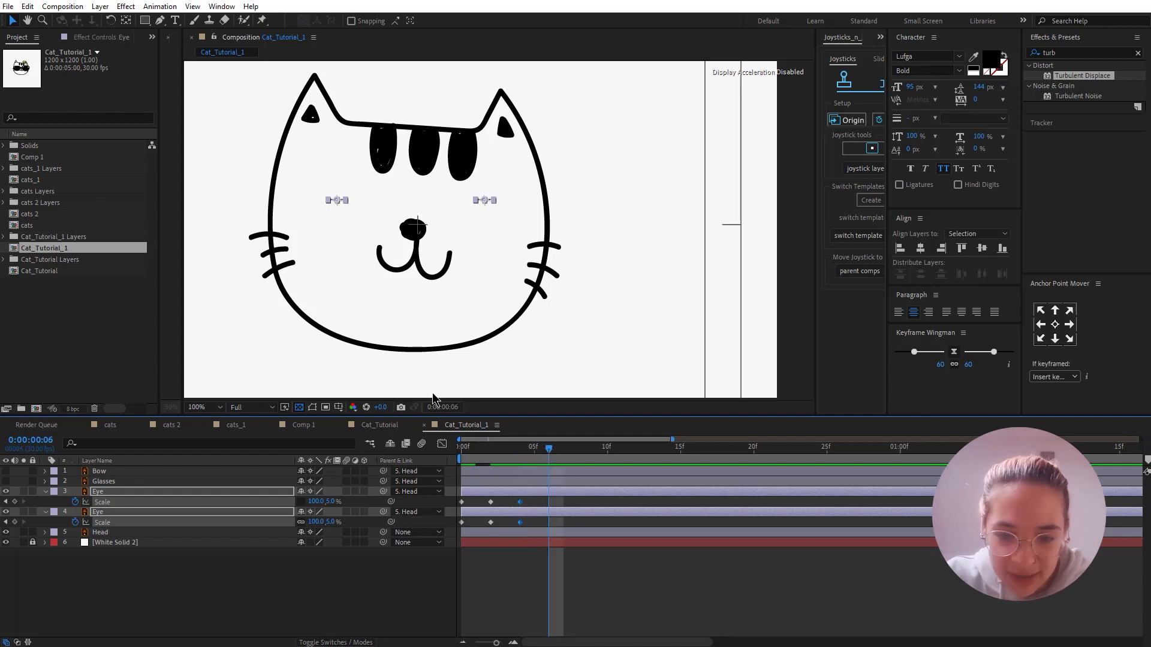
{"action": "left_click", "coordinate": [329, 501]}
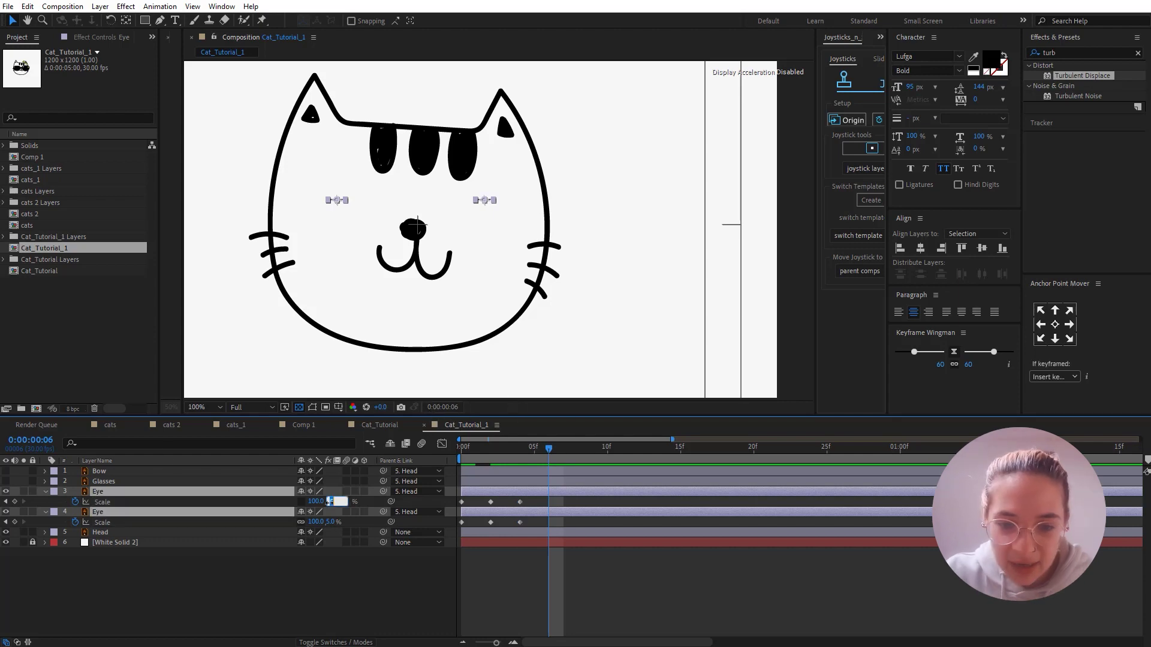
{"action": "type", "text": "100"}
{"action": "key", "text": "Return"}
Show the Glasses layer and set a Position keyframe for it at frame 9.
{"action": "key", "text": "Page_Down"}
{"action": "key", "text": "Page_Down"}
{"action": "key", "text": "Page_Down"}
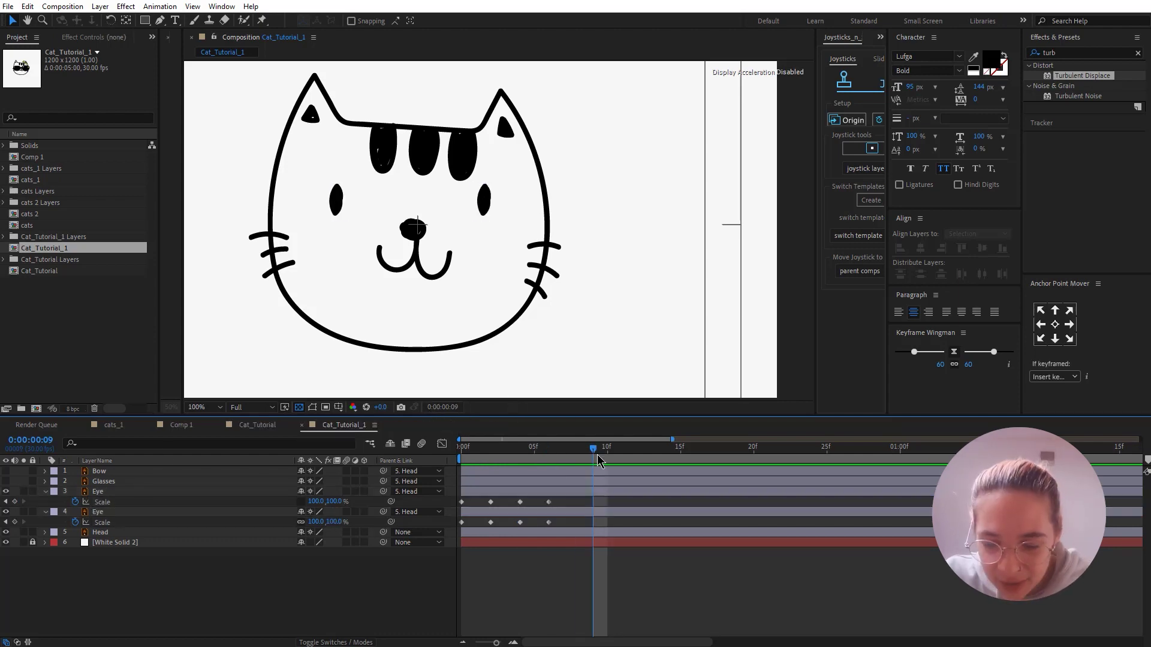
{"action": "left_click", "coordinate": [103, 481]}
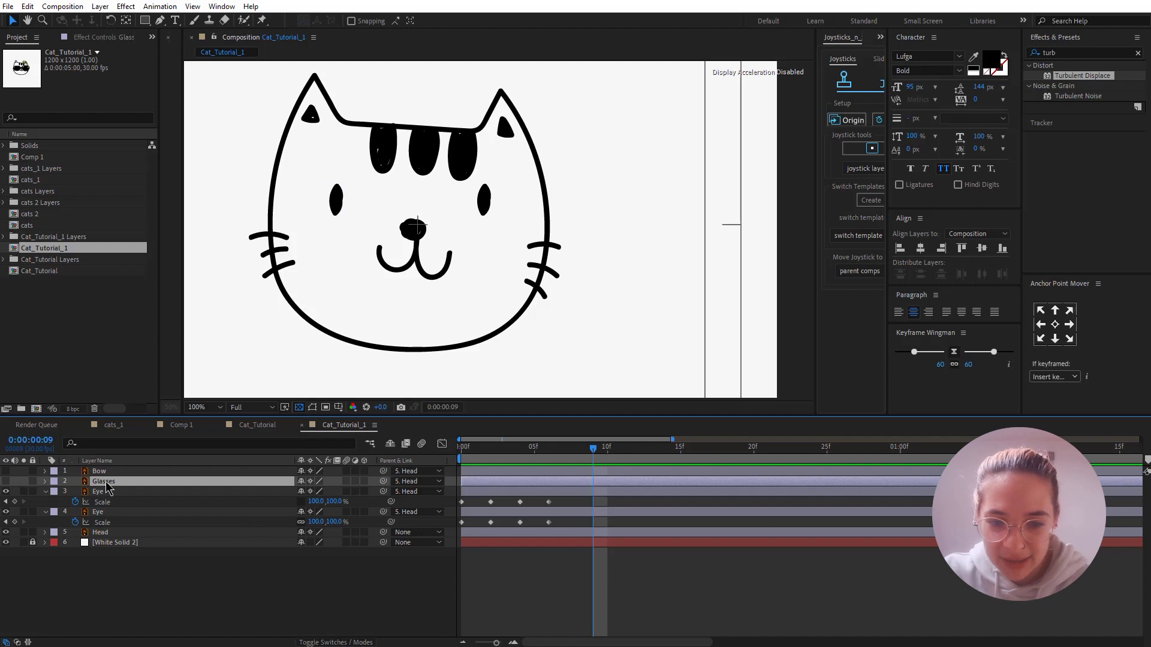
{"action": "left_click", "coordinate": [6, 482]}
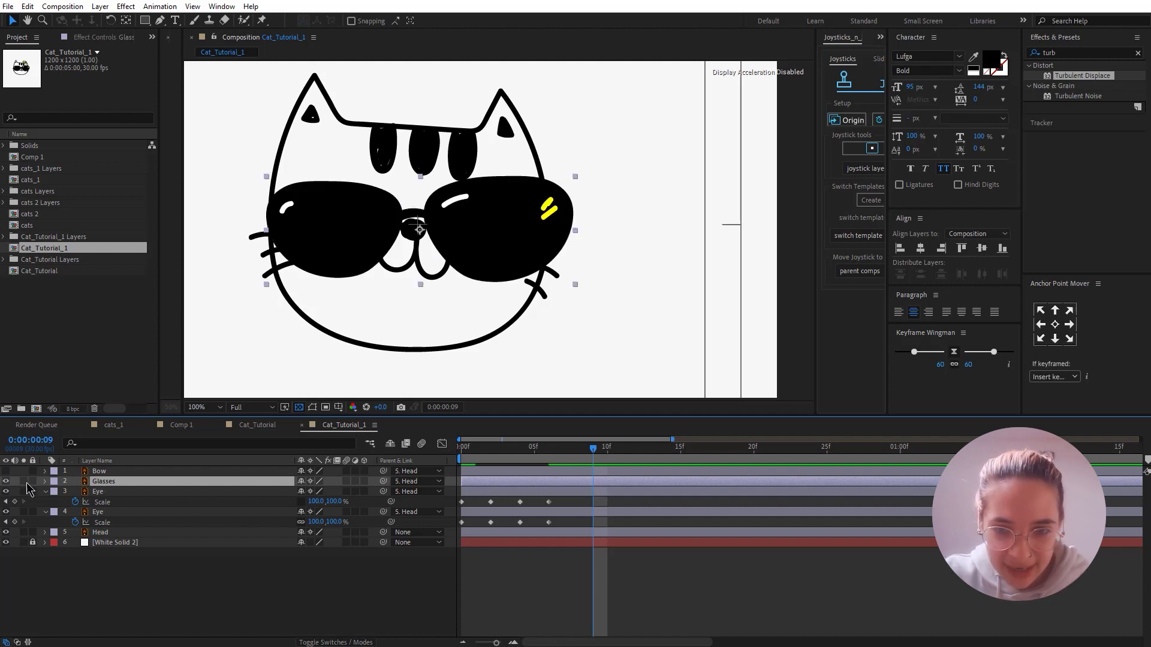
{"action": "key", "text": "p"}
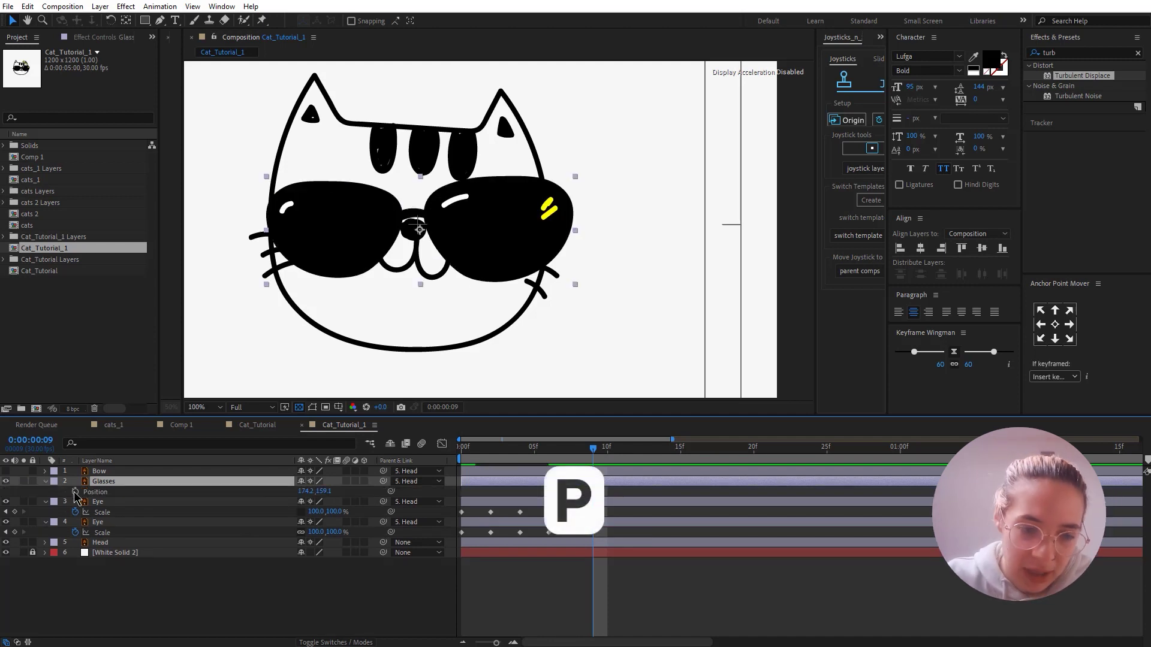
{"action": "left_click", "coordinate": [75, 491]}
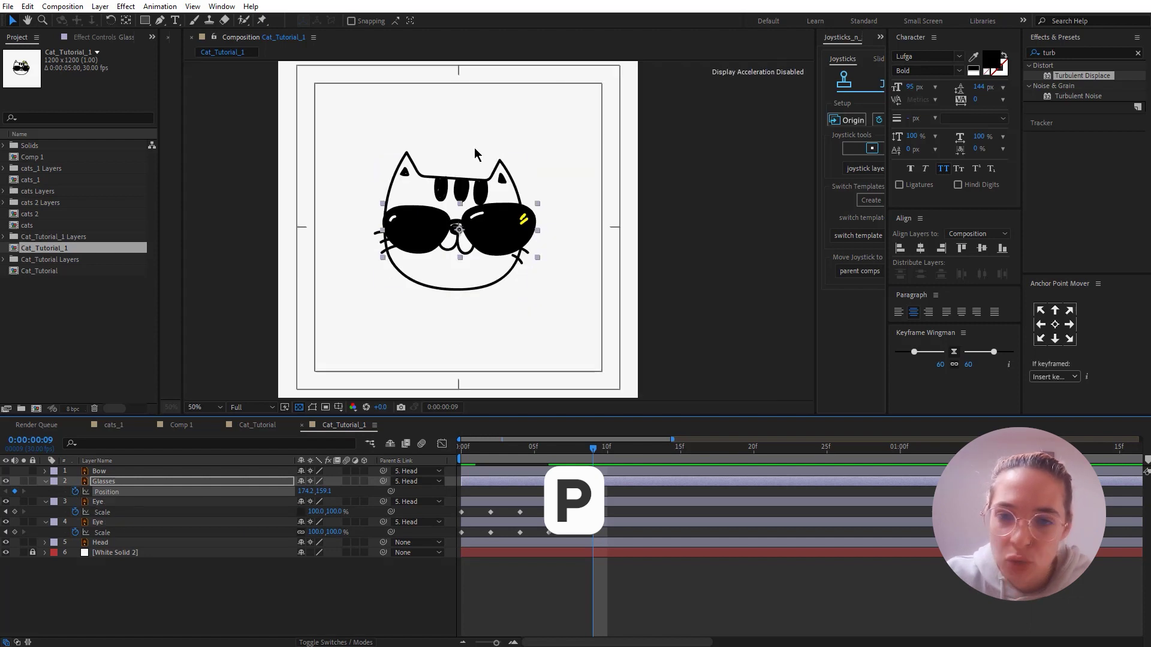
{"action": "scroll", "coordinate": [482, 312], "scroll_direction": "down", "scroll_amount": 2}
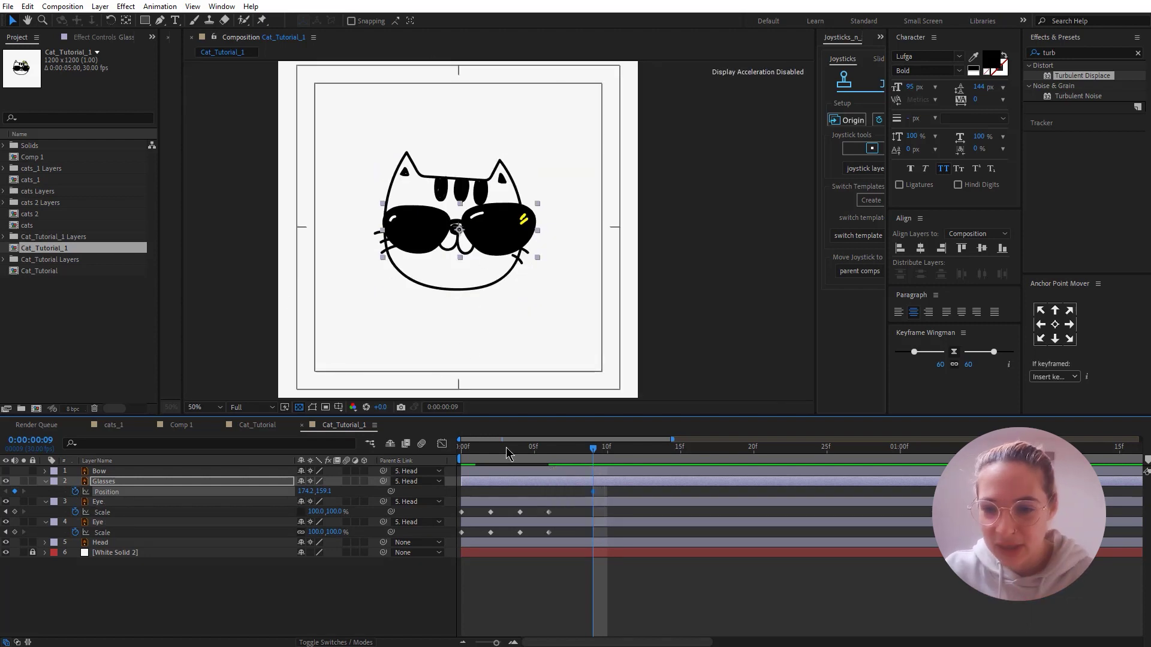
Set a Rotation keyframe on the Glasses layer at frame 9 and reveal all of its keyframed properties.
{"action": "key", "text": "r"}
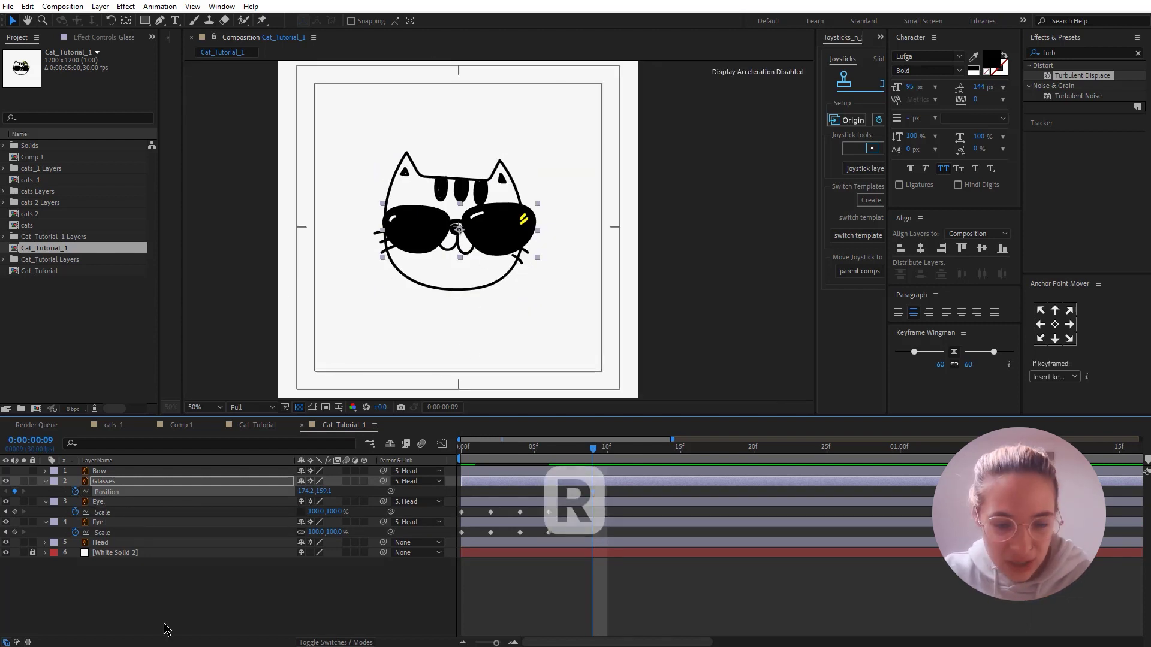
{"action": "left_click", "coordinate": [75, 492]}
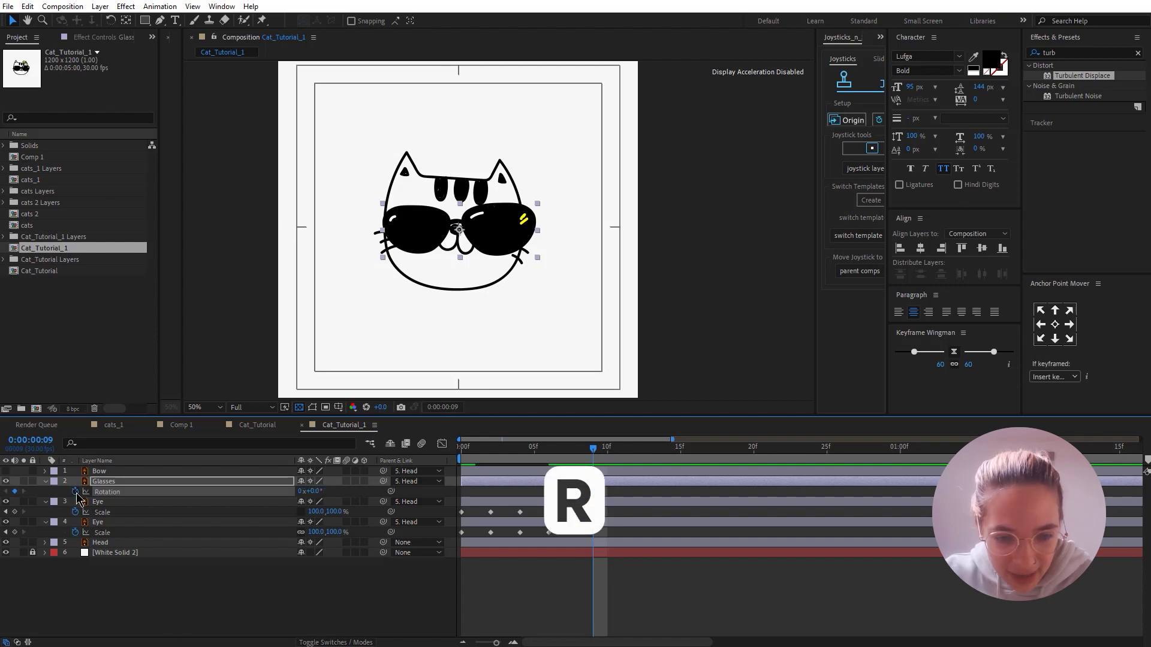
{"action": "key", "text": "u"}
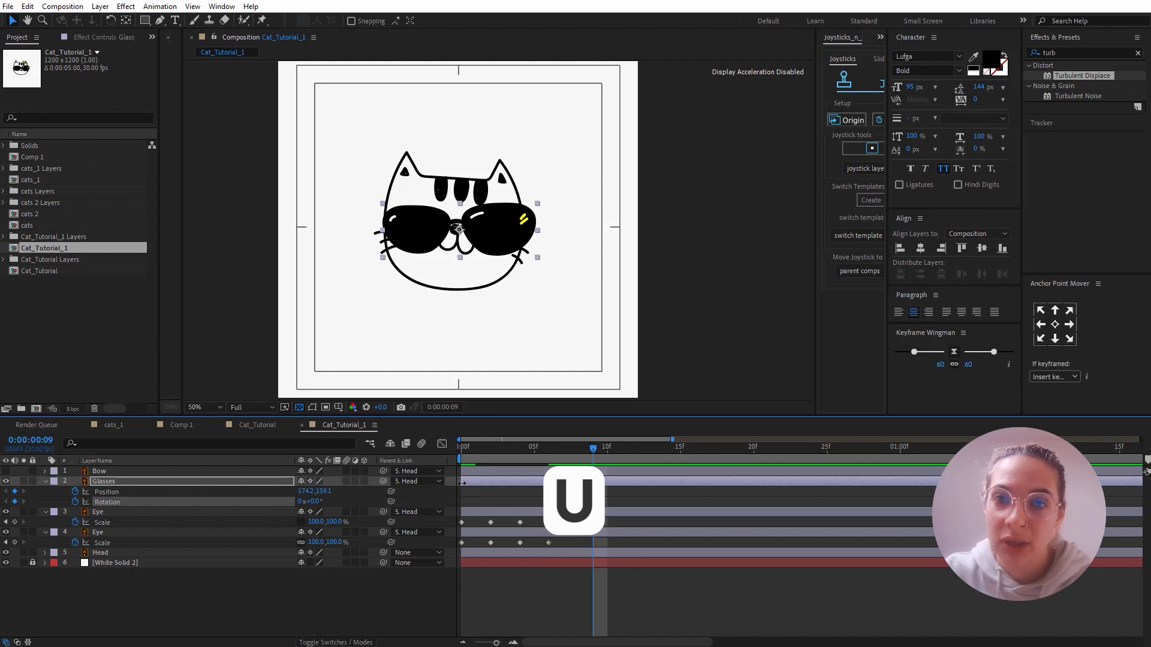
Apply Easy Ease to the Glasses layer's Position and Rotation keyframes at frame 9.
{"action": "left_click", "coordinate": [600, 497]}
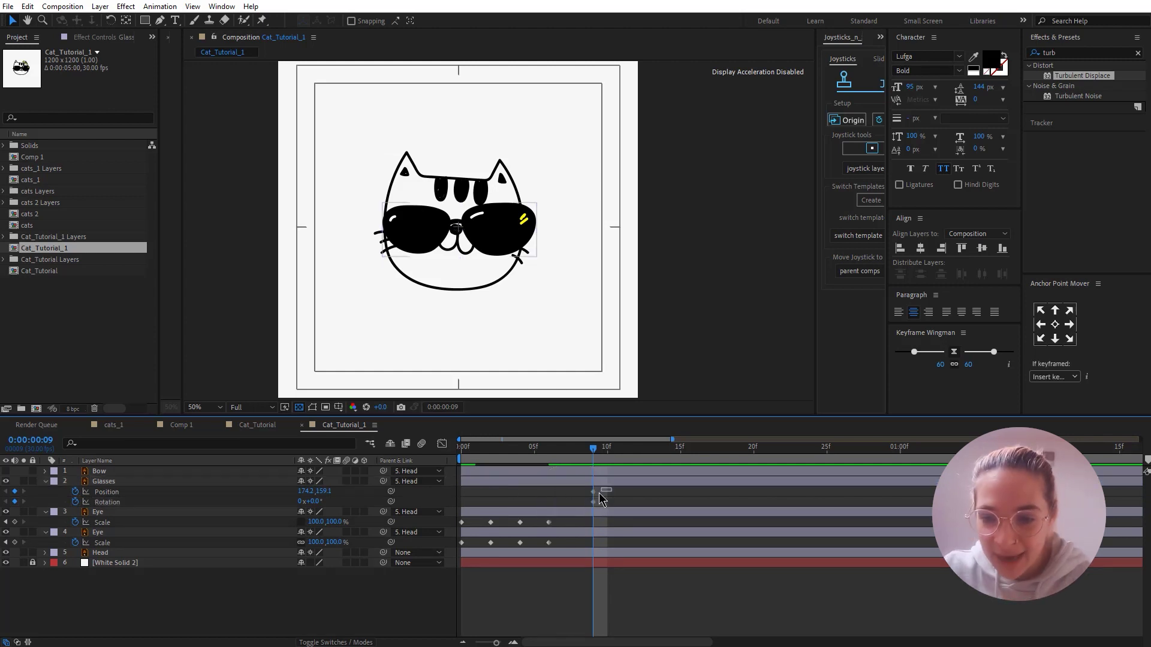
{"action": "left_click_drag", "start_coordinate": [600, 493], "coordinate": [585, 506]}
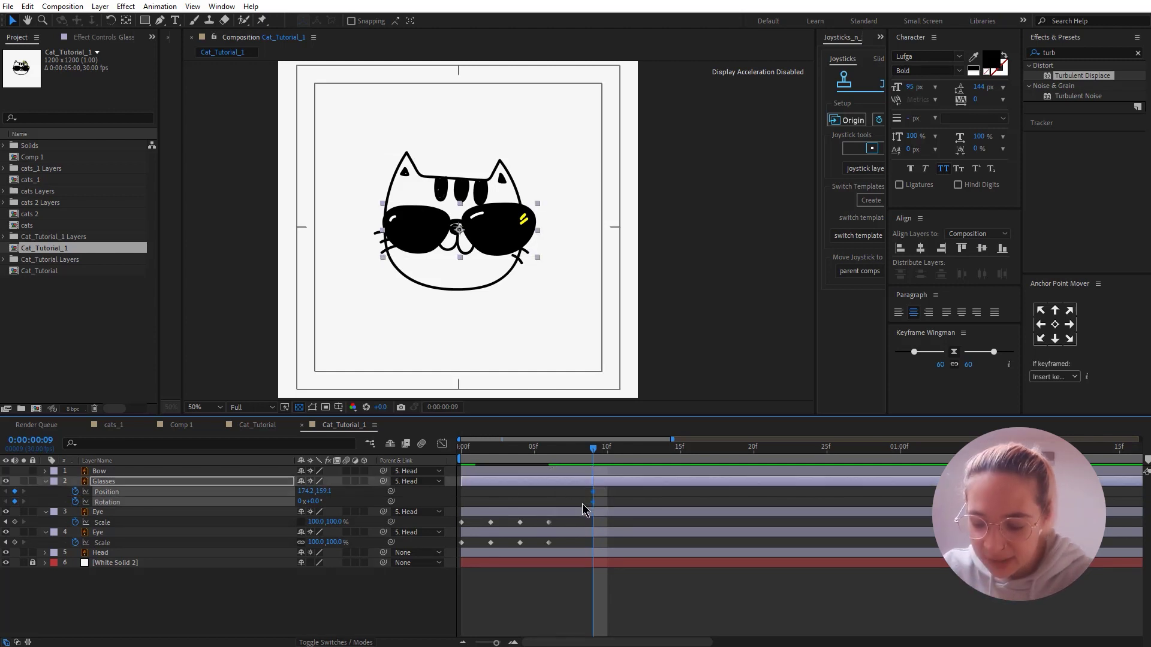
{"action": "key", "text": "F9"}
{"action": "left_click", "coordinate": [584, 601]}
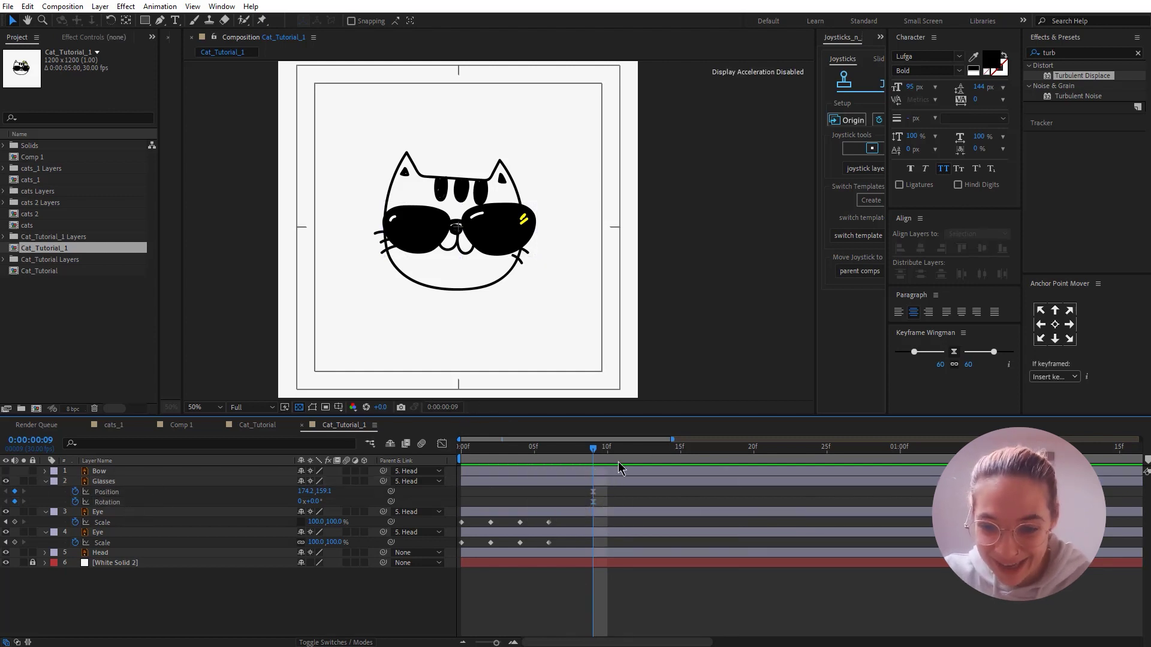
Add Position and Rotation keyframes to the Glasses layer at frame 17, keeping the current values.
{"action": "left_click_drag", "start_coordinate": [621, 448], "coordinate": [710, 451]}
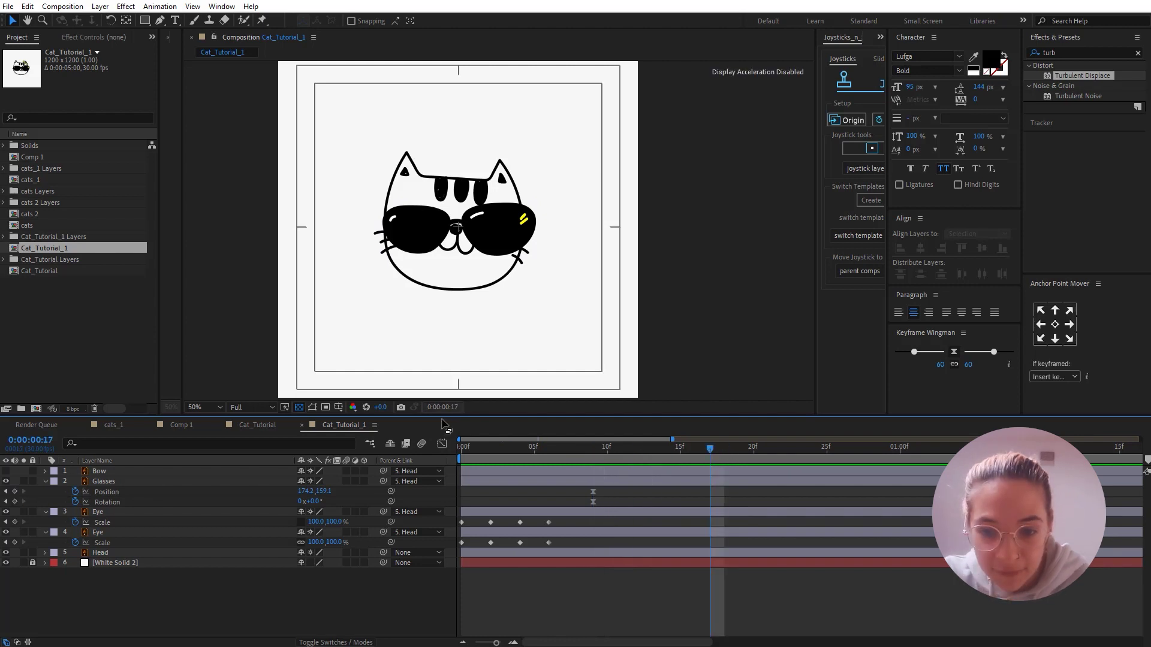
{"action": "left_click", "coordinate": [14, 491]}
{"action": "left_click", "coordinate": [14, 502]}
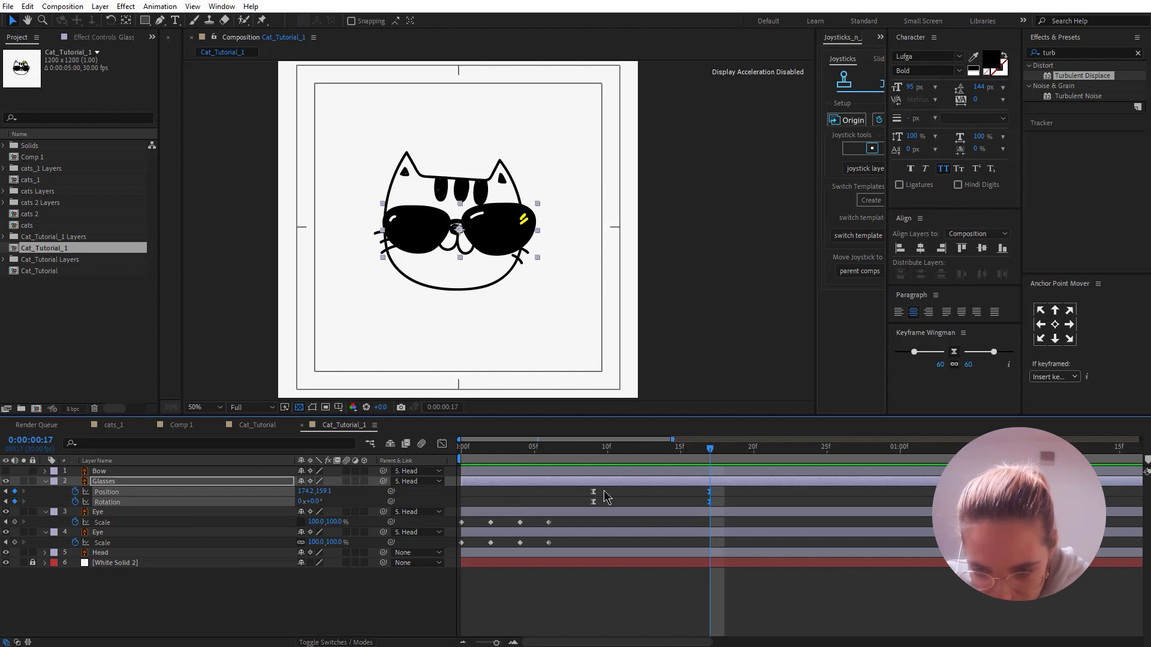
{"action": "left_click", "coordinate": [594, 449]}
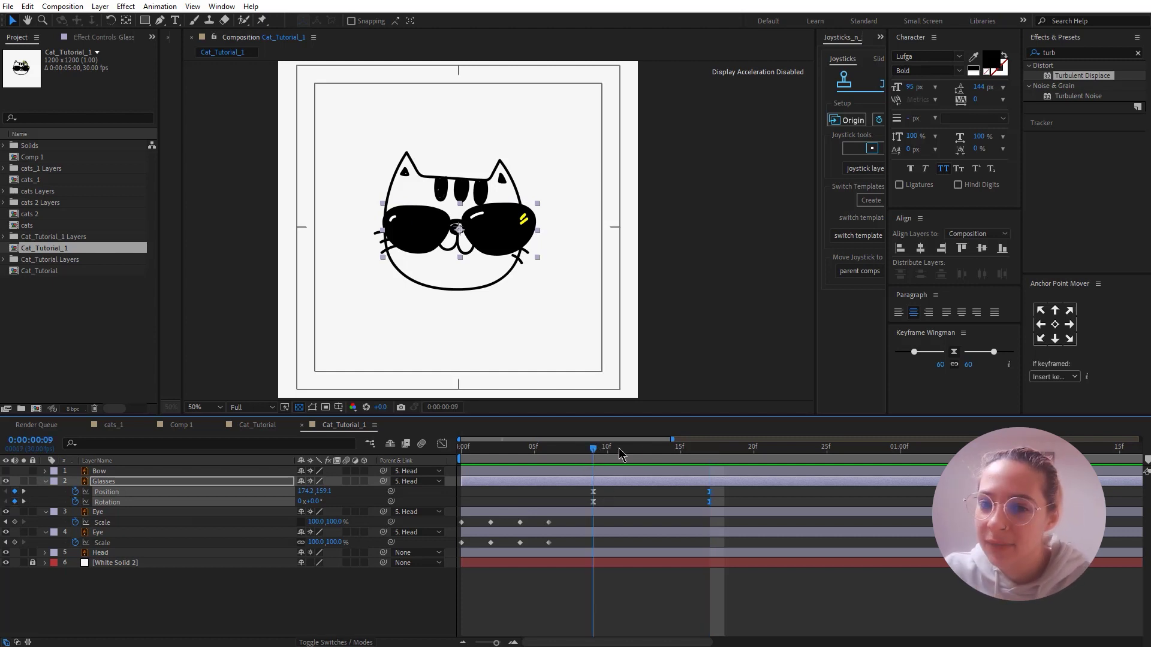
{"action": "left_click_drag", "start_coordinate": [619, 450], "coordinate": [711, 454]}
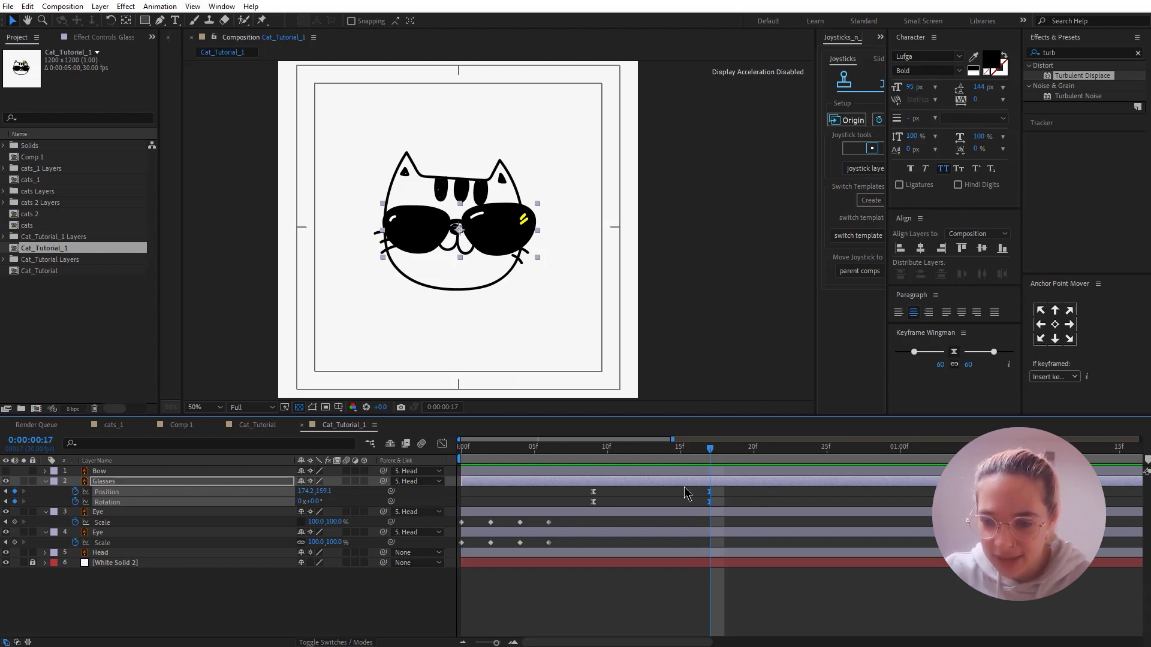
{"action": "left_click", "coordinate": [730, 501]}
{"action": "left_click", "coordinate": [737, 502]}
{"action": "left_click", "coordinate": [737, 502]}
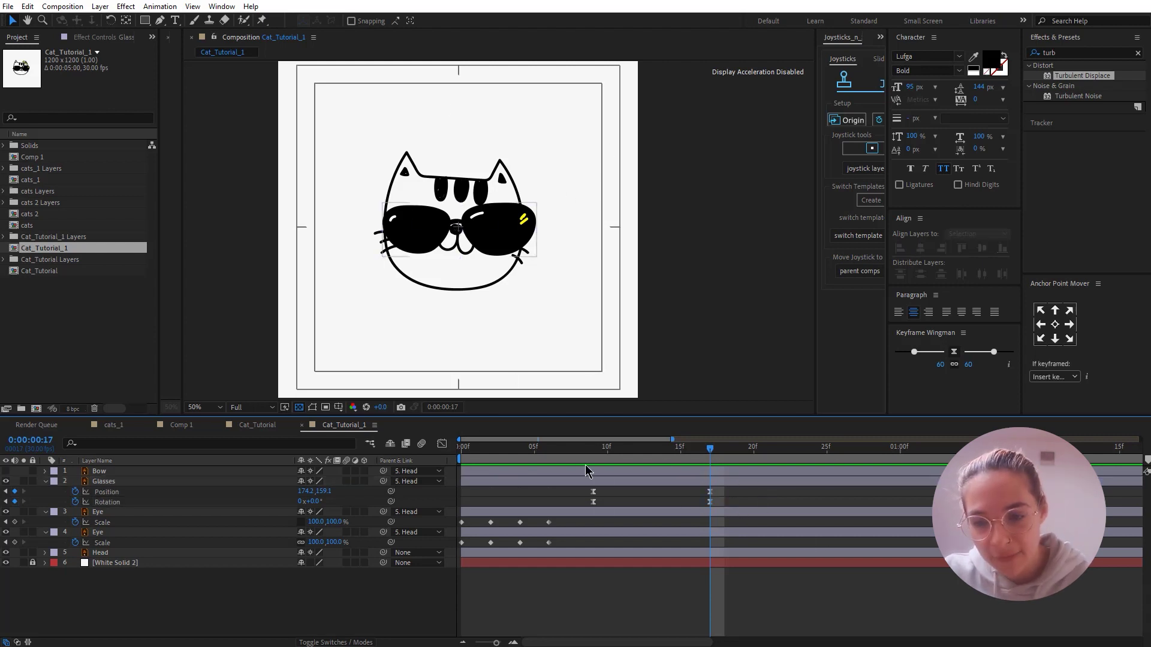
At frame 9, move the glasses straight up above the cat's head to about 174.2, -88, and preview the drop.
{"action": "left_click", "coordinate": [593, 448]}
{"action": "left_click", "coordinate": [495, 231]}
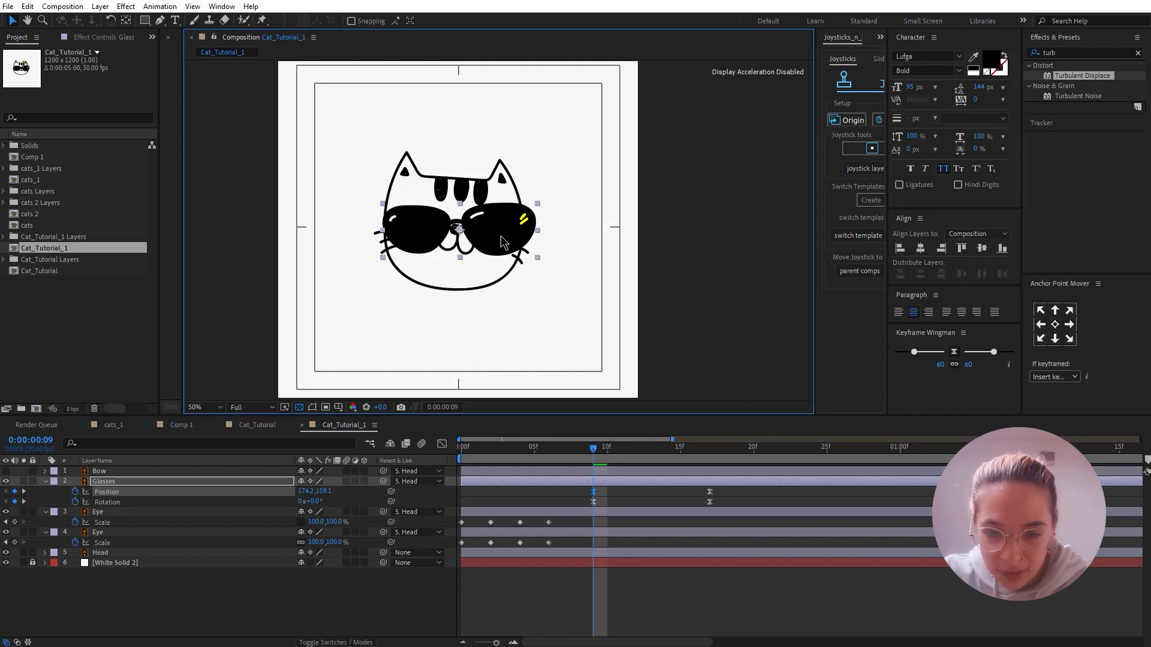
{"action": "left_click_drag", "start_coordinate": [502, 212], "coordinate": [507, 117]}
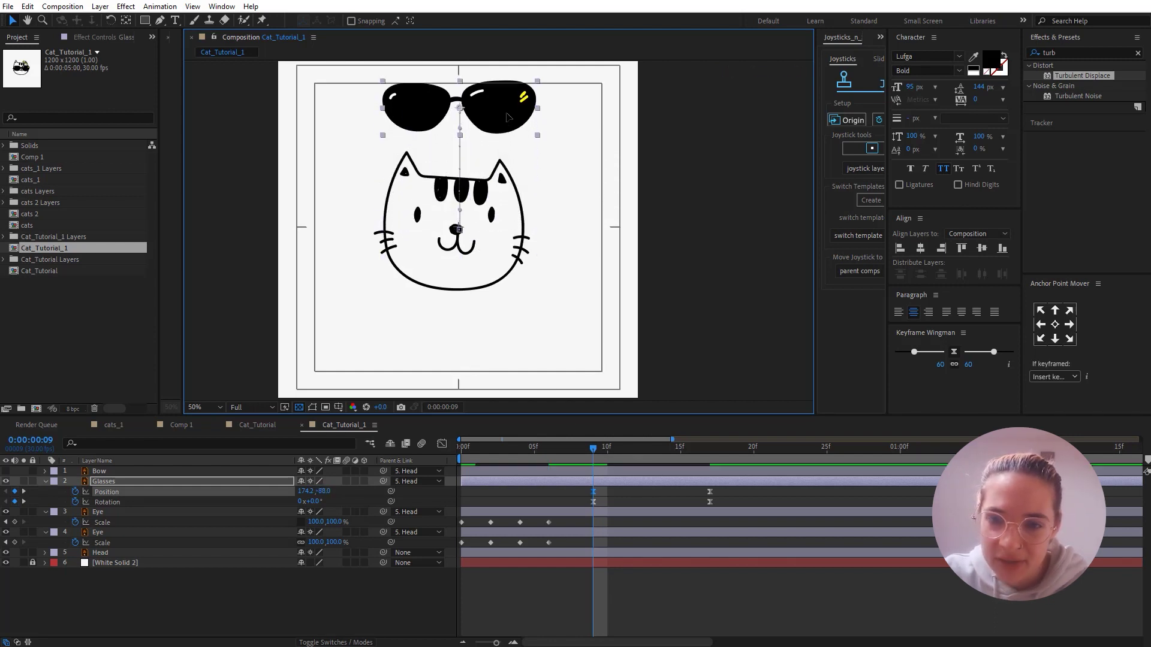
{"action": "left_click", "coordinate": [590, 595]}
{"action": "key", "text": "space"}
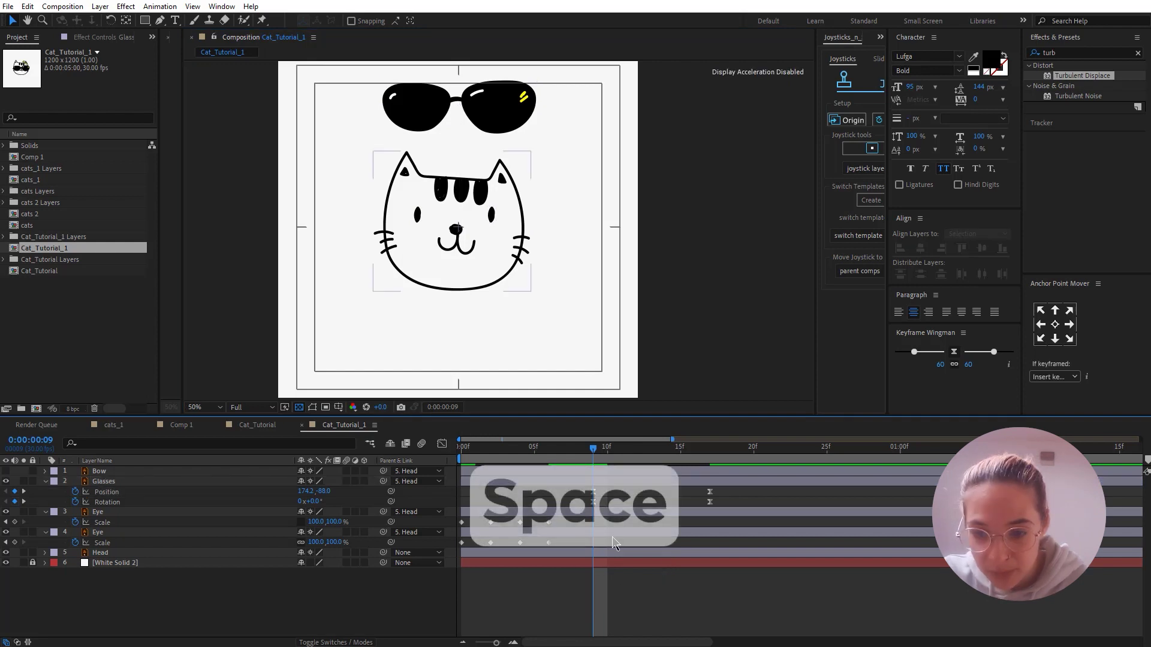
{"action": "key", "text": "space"}
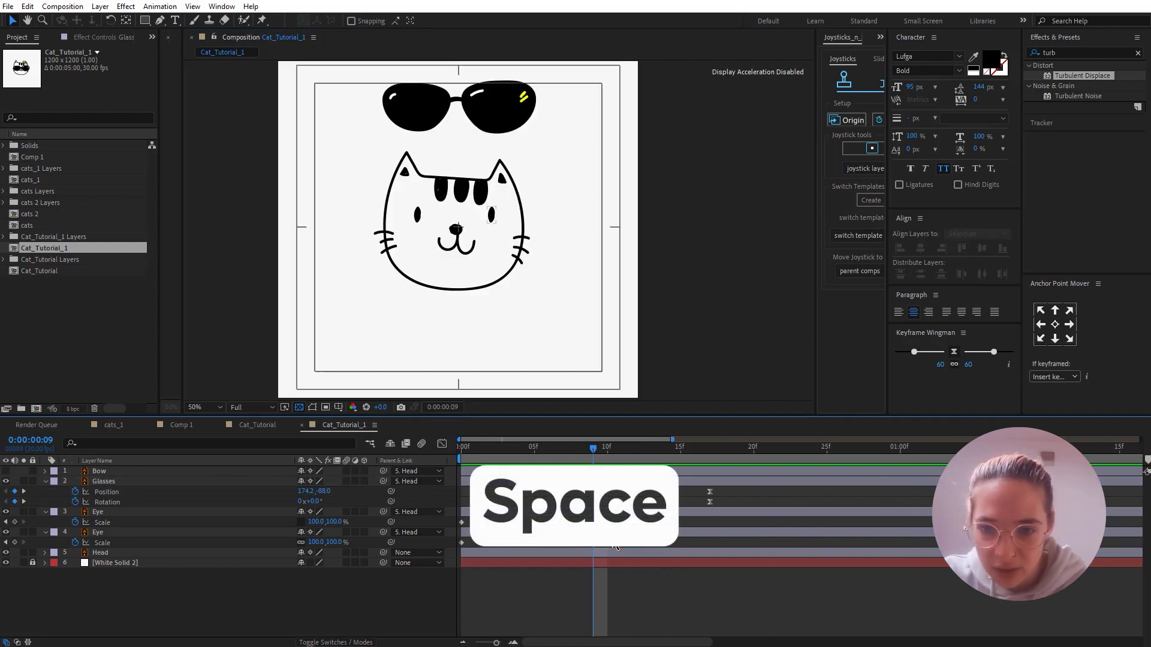
{"action": "key", "text": "space"}
{"action": "key", "text": "space"}
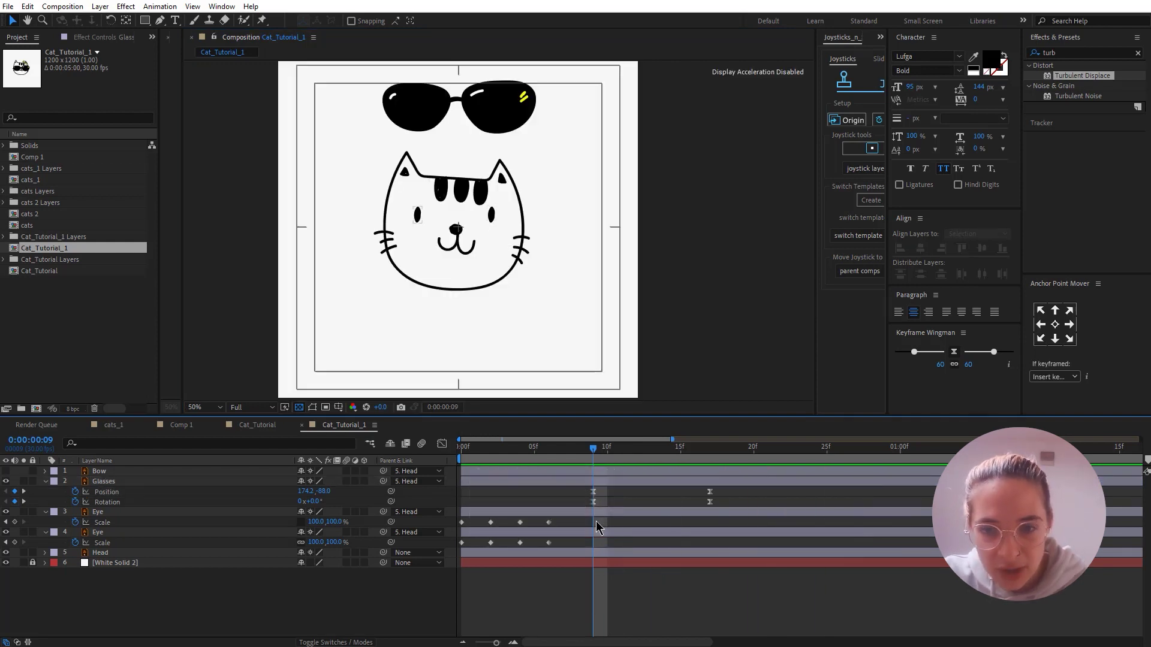
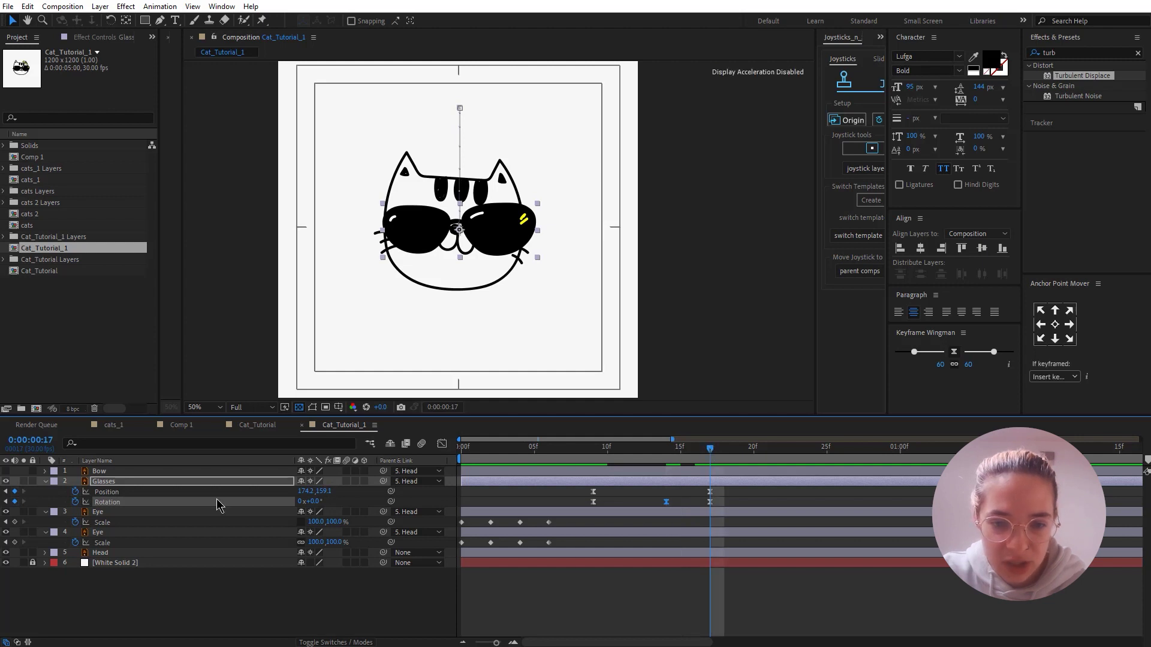
Play back the glasses' drop and rotation from frame 9 to check the motion.
{"action": "left_click", "coordinate": [593, 448]}
{"action": "key", "text": "space"}
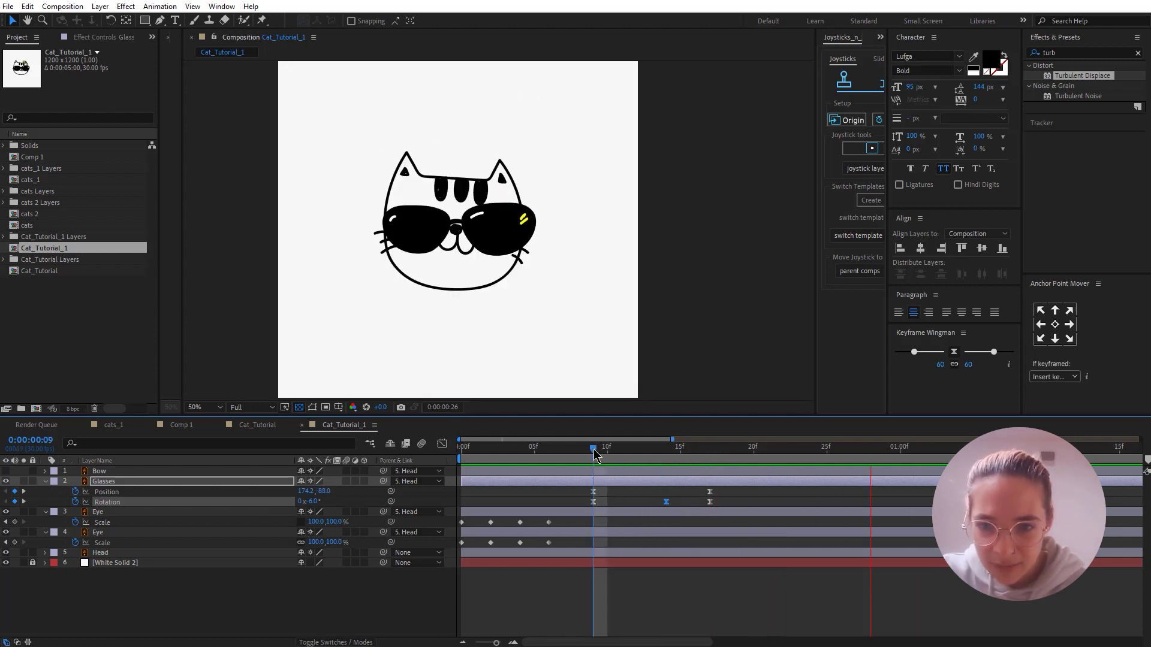
{"action": "key", "text": "space"}
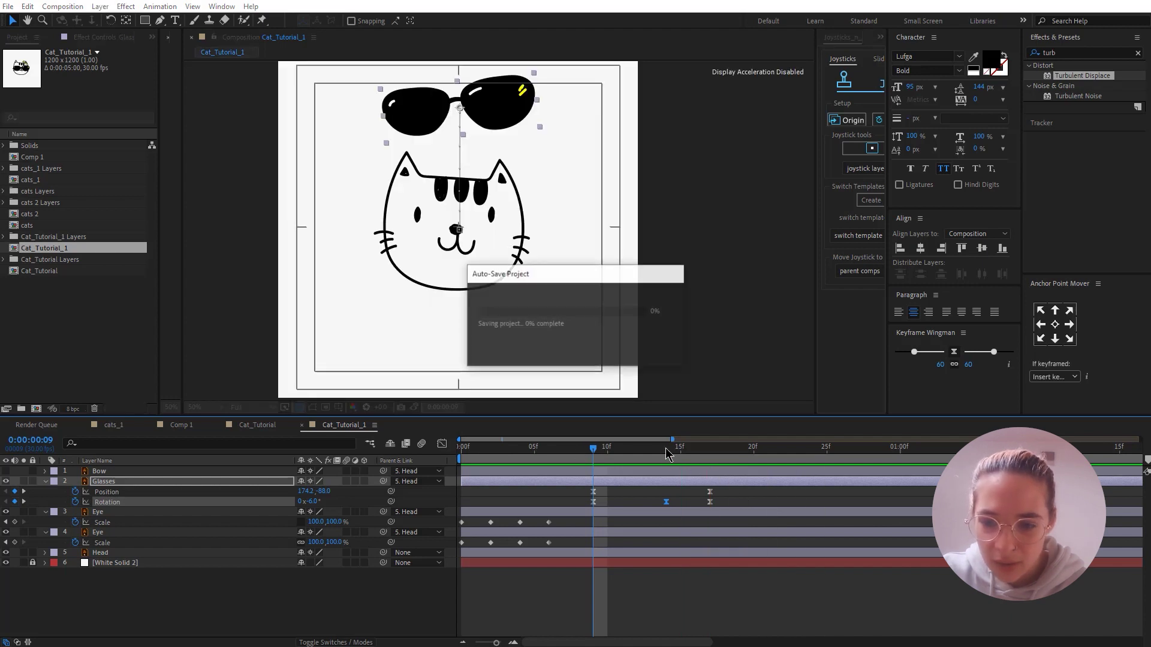
{"action": "key", "text": "space"}
{"action": "key", "text": "space"}
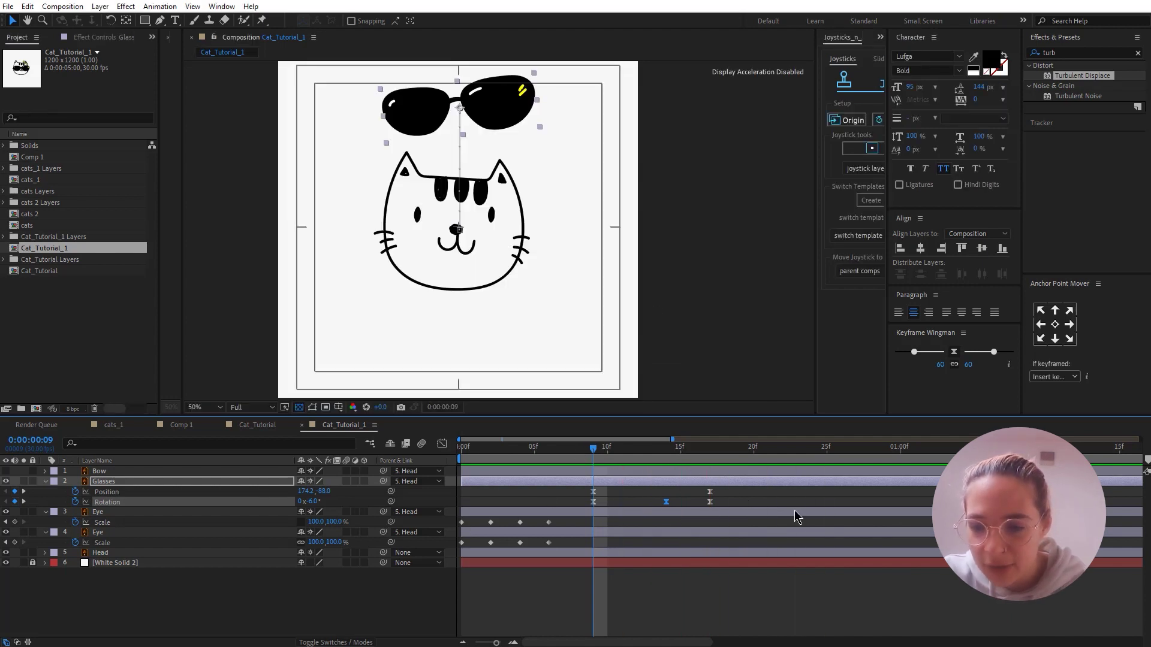
In the Graph Editor, lengthen the easing handles of both Glasses Position keyframes to form a steep speed peak midway through the drop.
{"action": "left_click", "coordinate": [105, 492]}
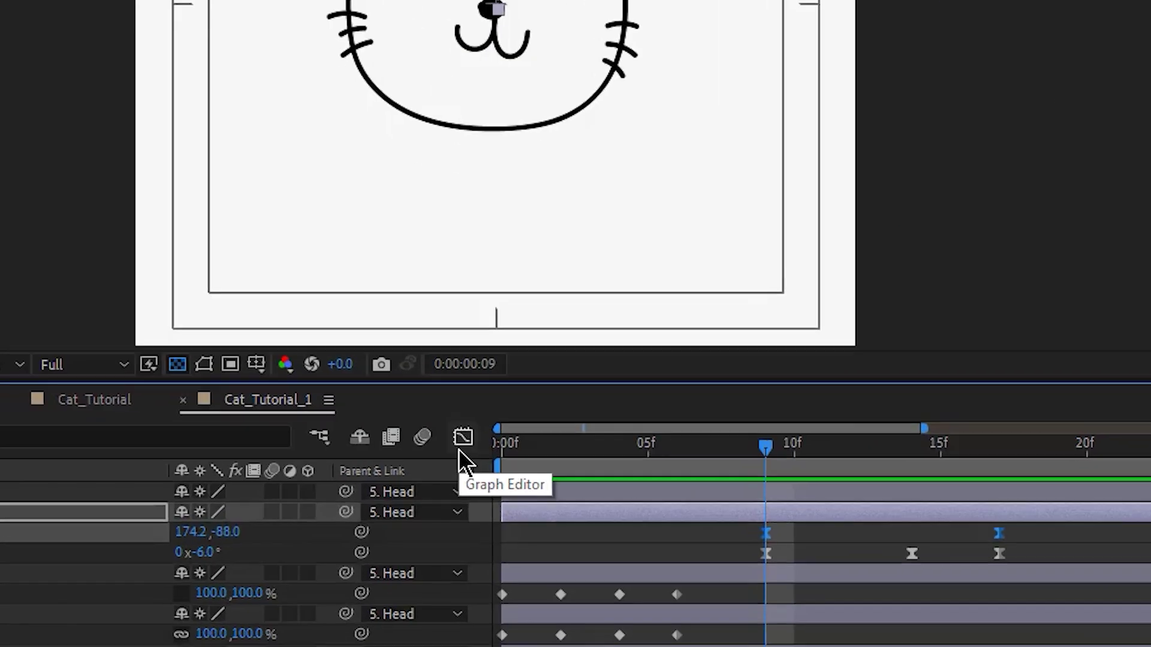
{"action": "left_click", "coordinate": [463, 437]}
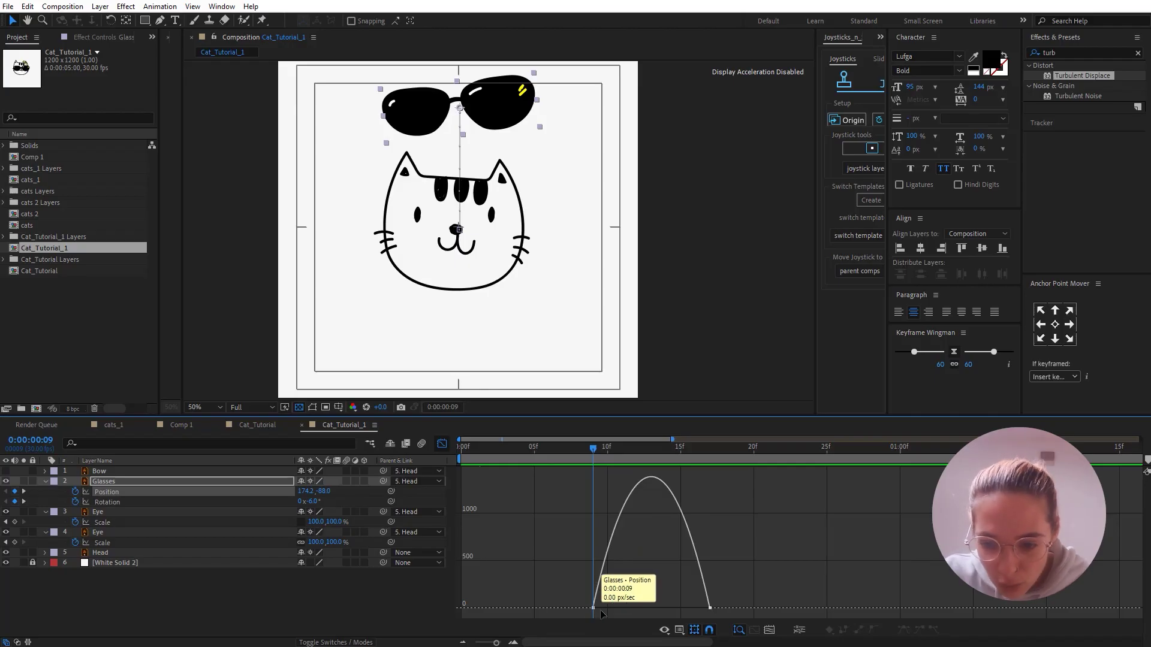
{"action": "left_click", "coordinate": [600, 611]}
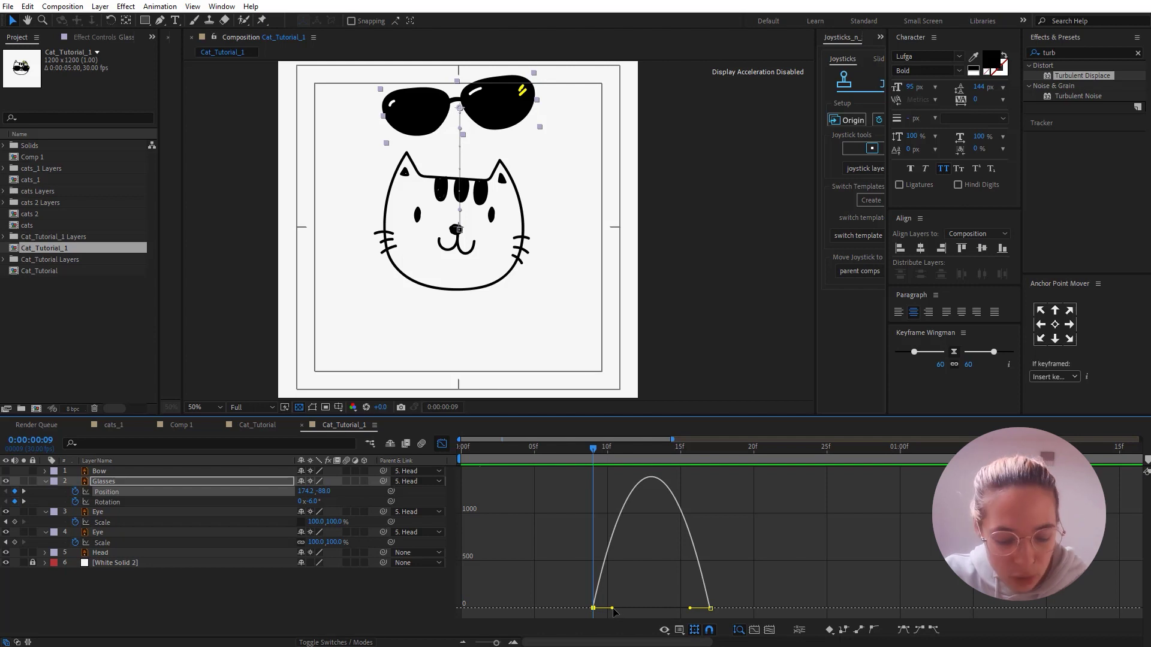
{"action": "left_click_drag", "start_coordinate": [613, 609], "coordinate": [667, 610]}
{"action": "key", "text": "space"}
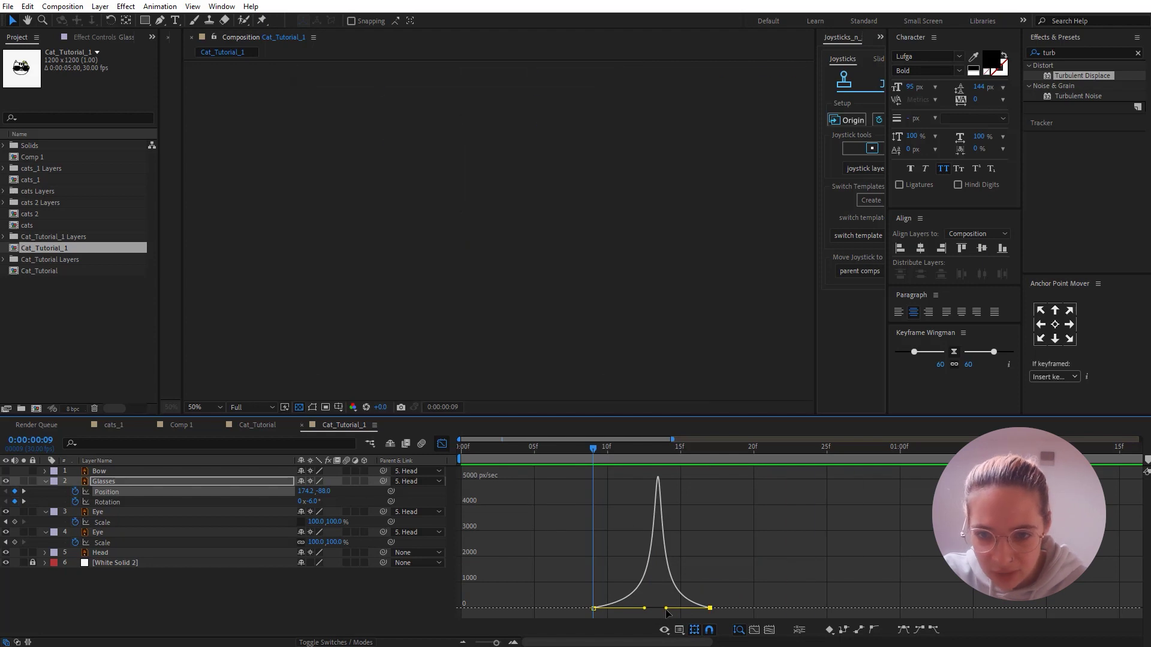
{"action": "left_click_drag", "start_coordinate": [643, 609], "coordinate": [671, 609]}
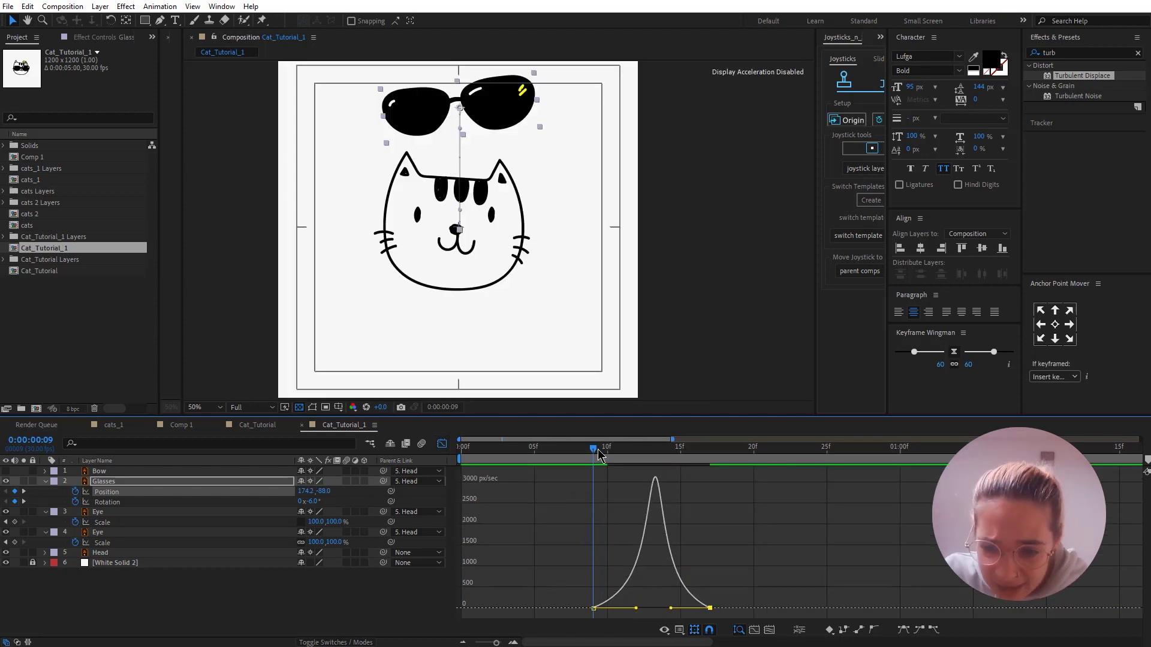
{"action": "left_click_drag", "start_coordinate": [591, 450], "coordinate": [563, 450]}
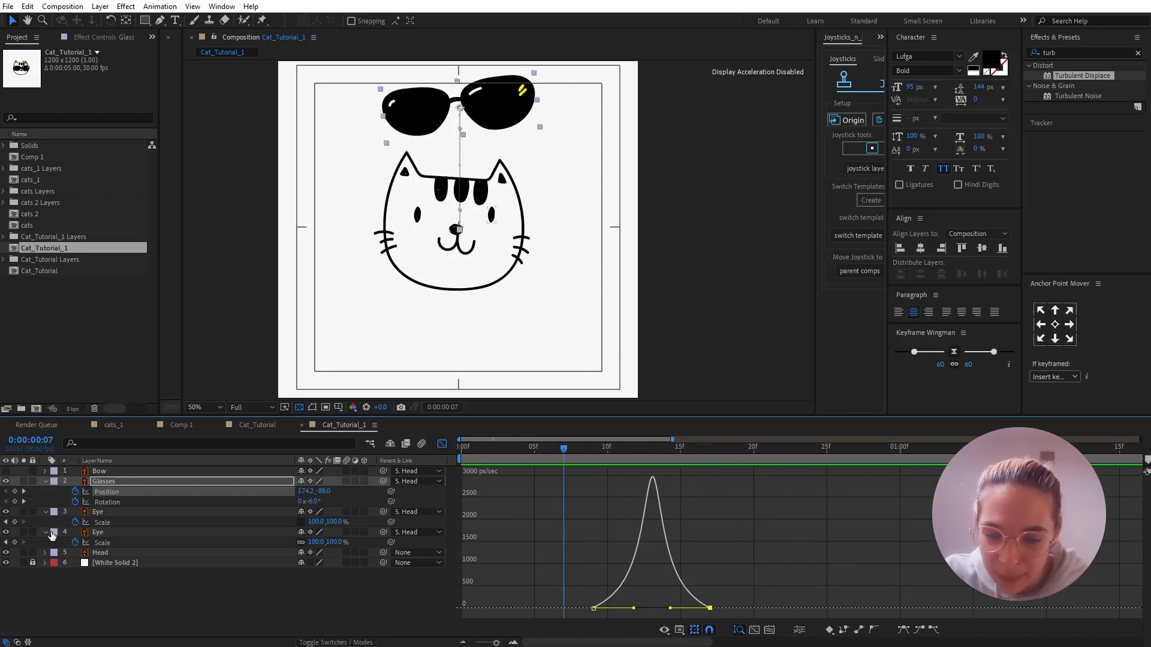
{"action": "left_click", "coordinate": [441, 445]}
Trim the start of the Glasses layer to frame 11 and preview the animation from the beginning.
{"action": "key", "text": "period"}
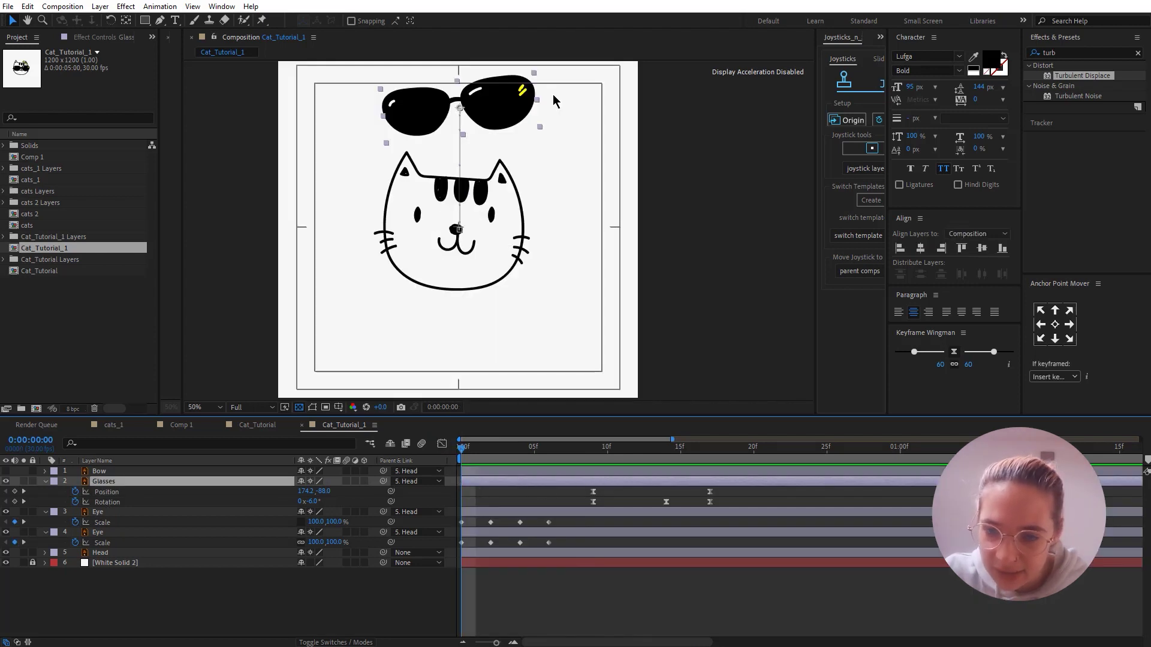
{"action": "key", "text": "apostrophe"}
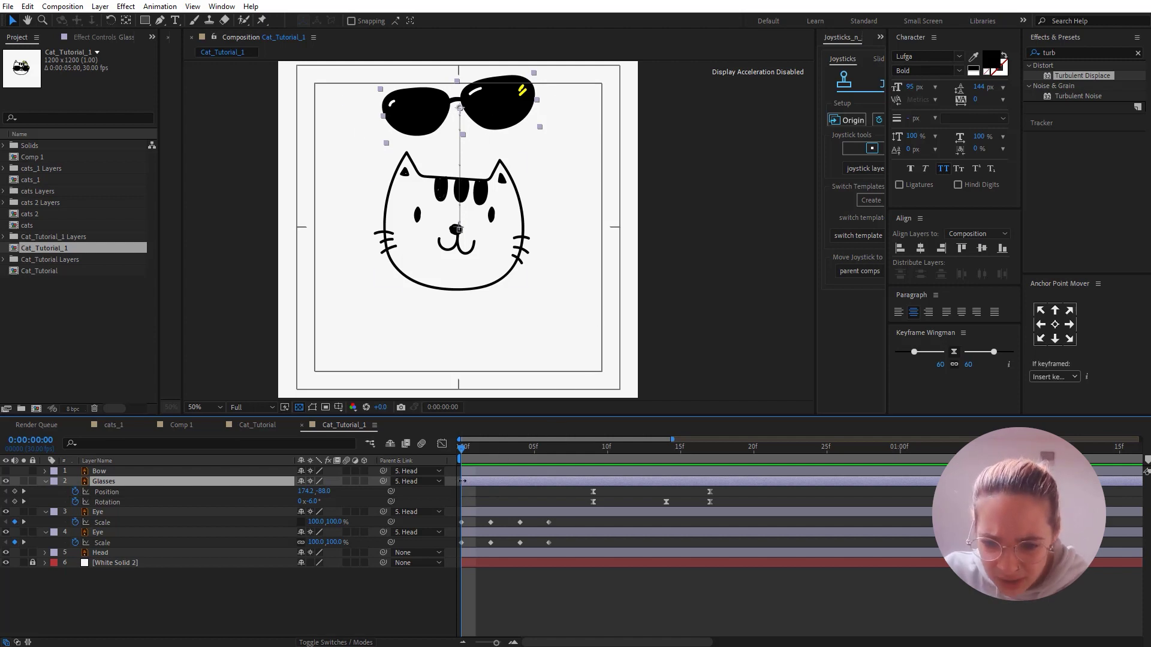
{"action": "left_click_drag", "start_coordinate": [462, 481], "coordinate": [608, 482]}
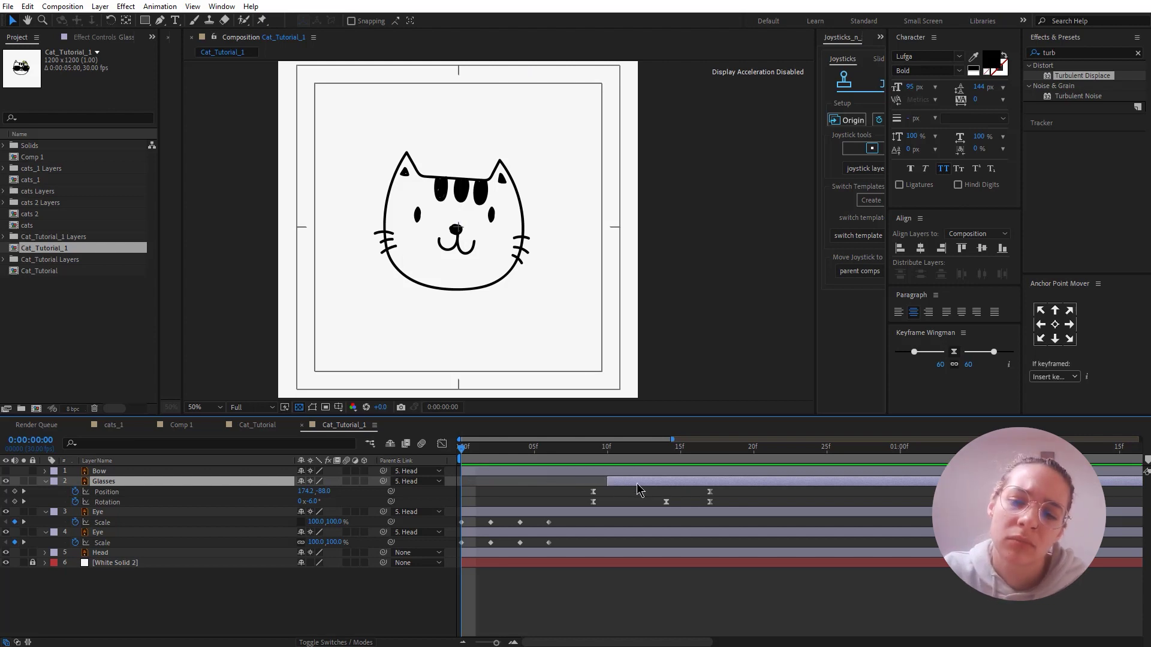
{"action": "key", "text": "space"}
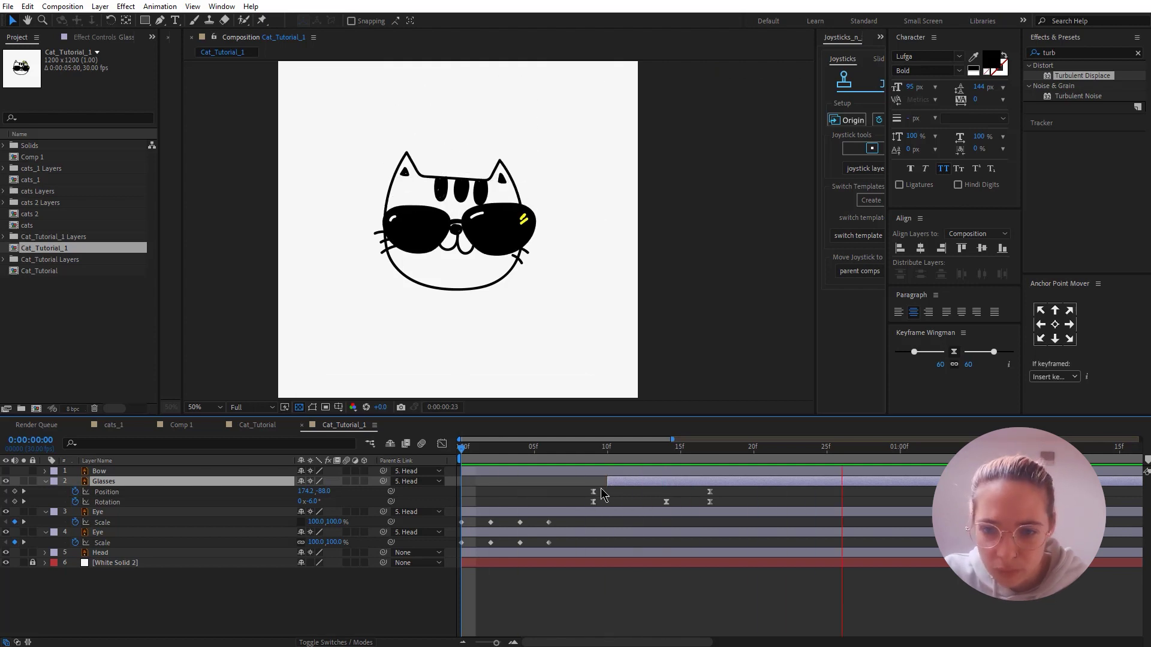
{"action": "key", "text": "space"}
{"action": "key", "text": "space"}
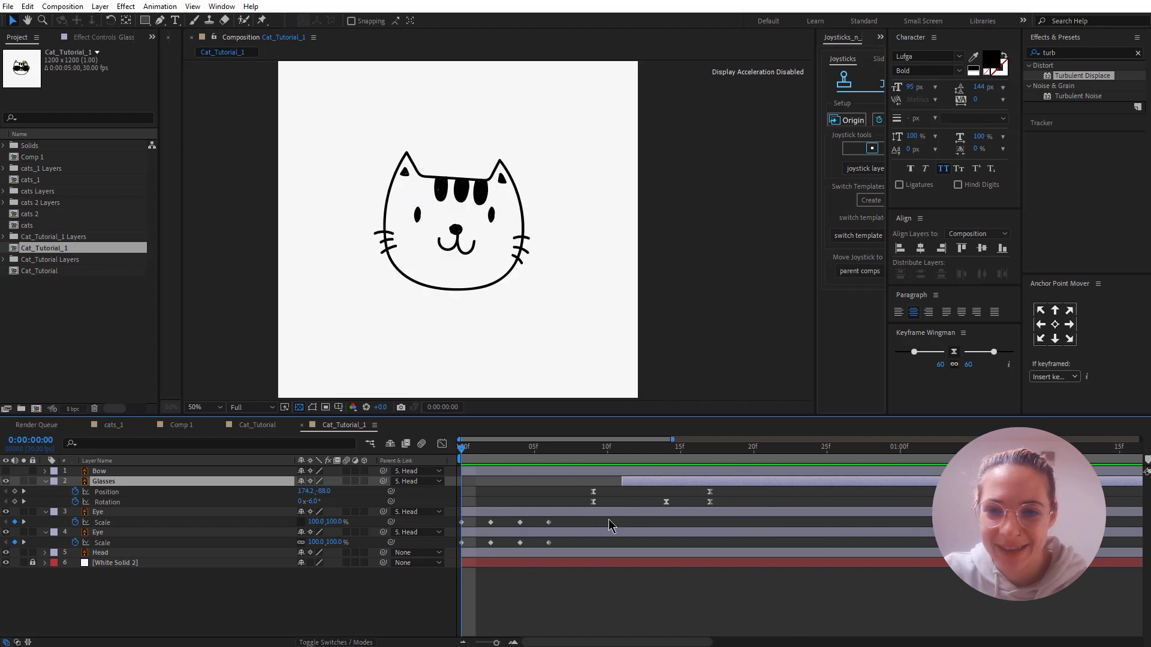
At frame 19, make the Bow layer visible and leave it selected.
{"action": "left_click", "coordinate": [611, 450]}
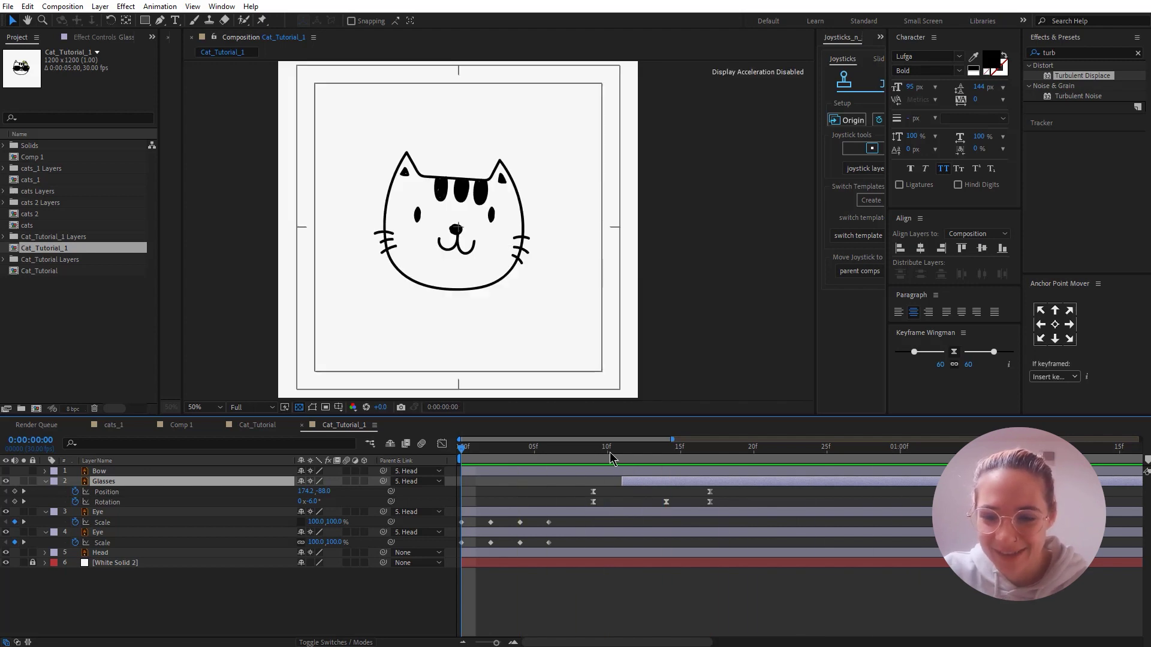
{"action": "left_click_drag", "start_coordinate": [613, 451], "coordinate": [739, 452]}
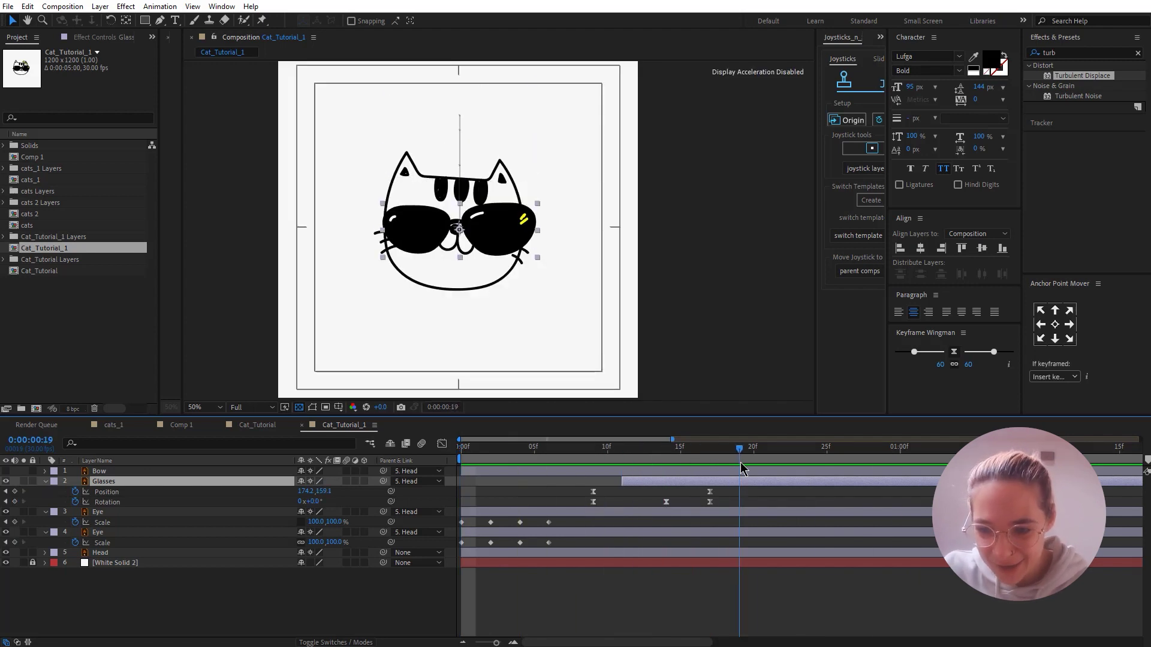
{"action": "left_click", "coordinate": [96, 471]}
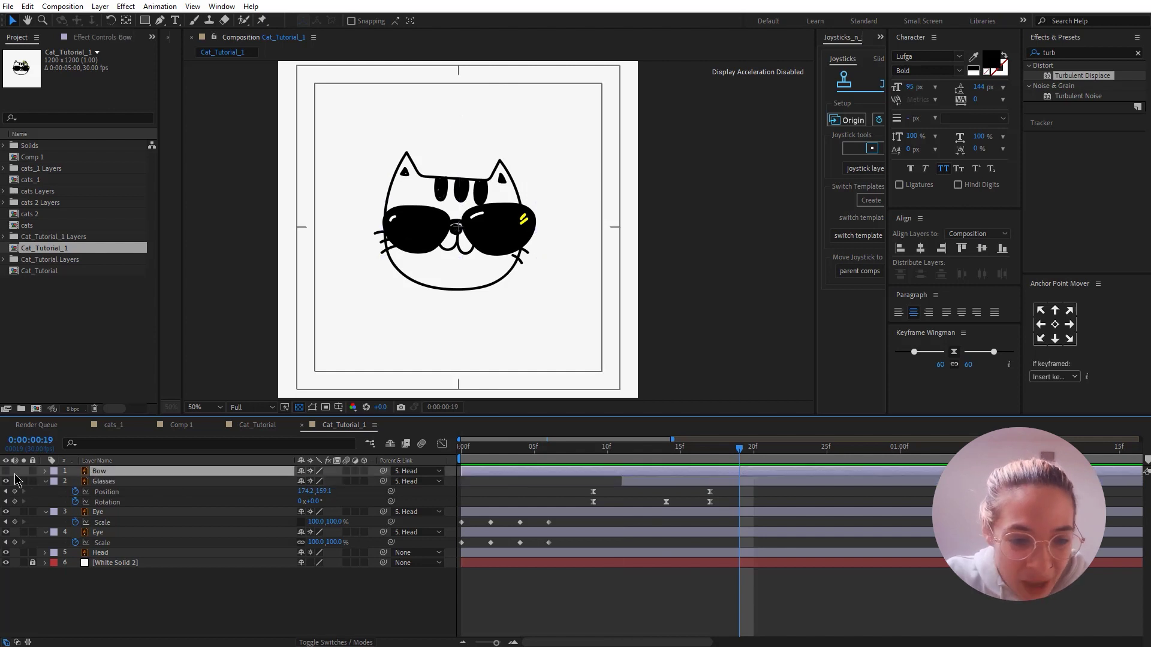
{"action": "left_click", "coordinate": [6, 471]}
{"action": "scroll", "coordinate": [578, 142], "scroll_direction": "up", "scroll_amount": 2}
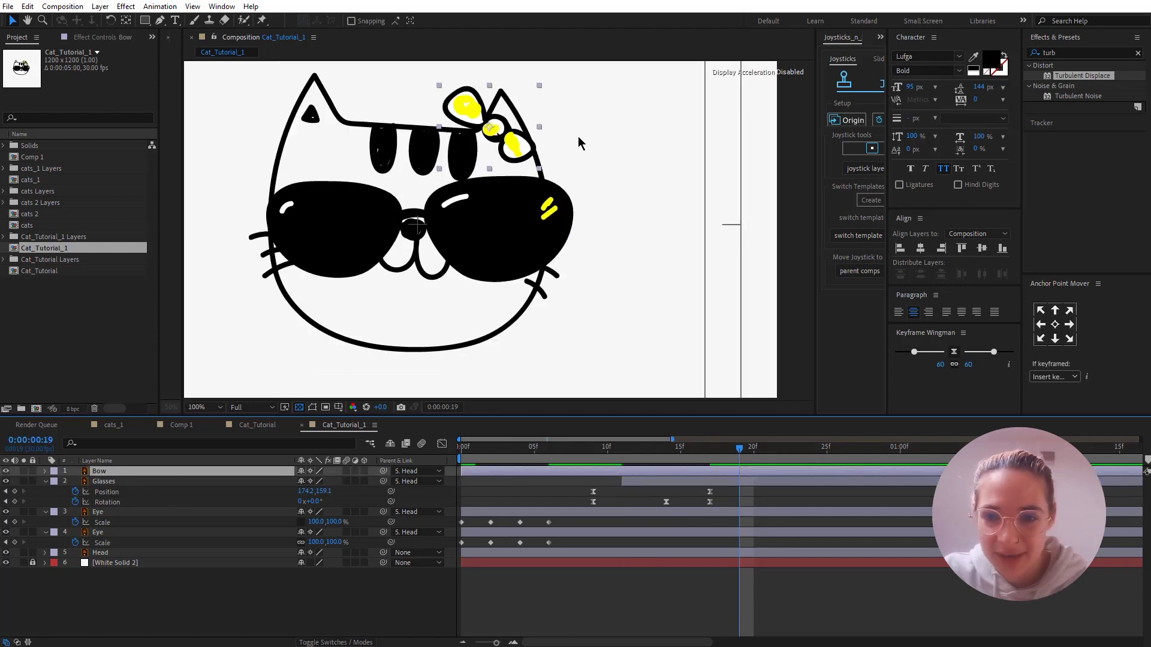
Animate the Bow's Scale from 0% at frame 19 to 100% at frame 25, using Easy Ease keyframes.
{"action": "key", "text": "s"}
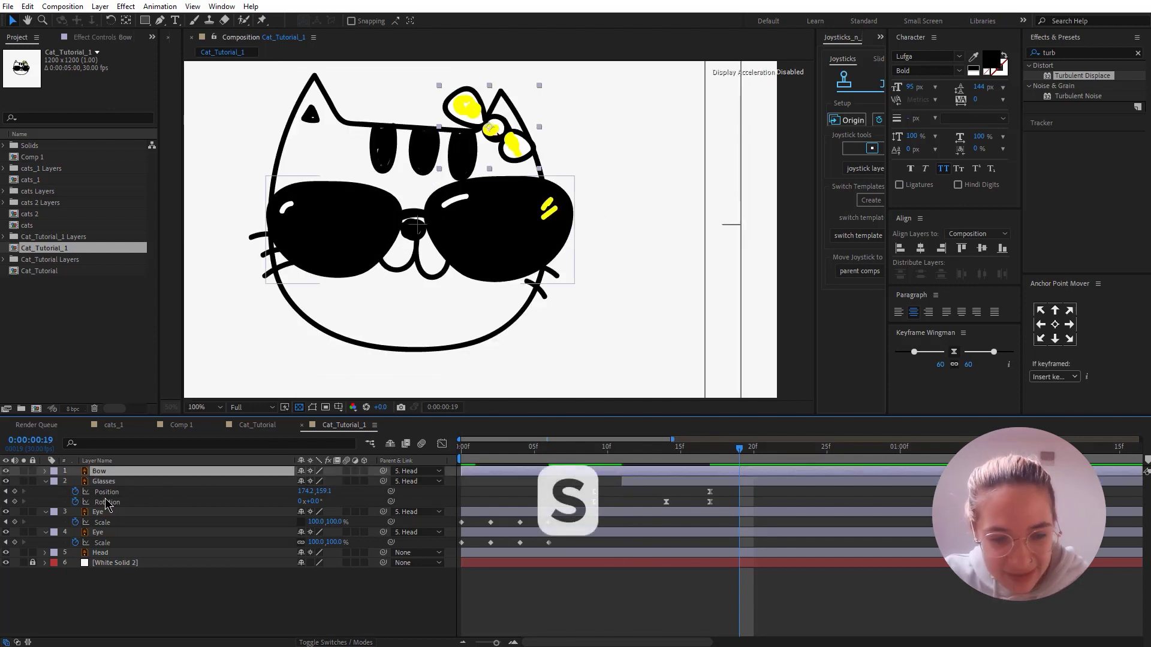
{"action": "left_click", "coordinate": [75, 481]}
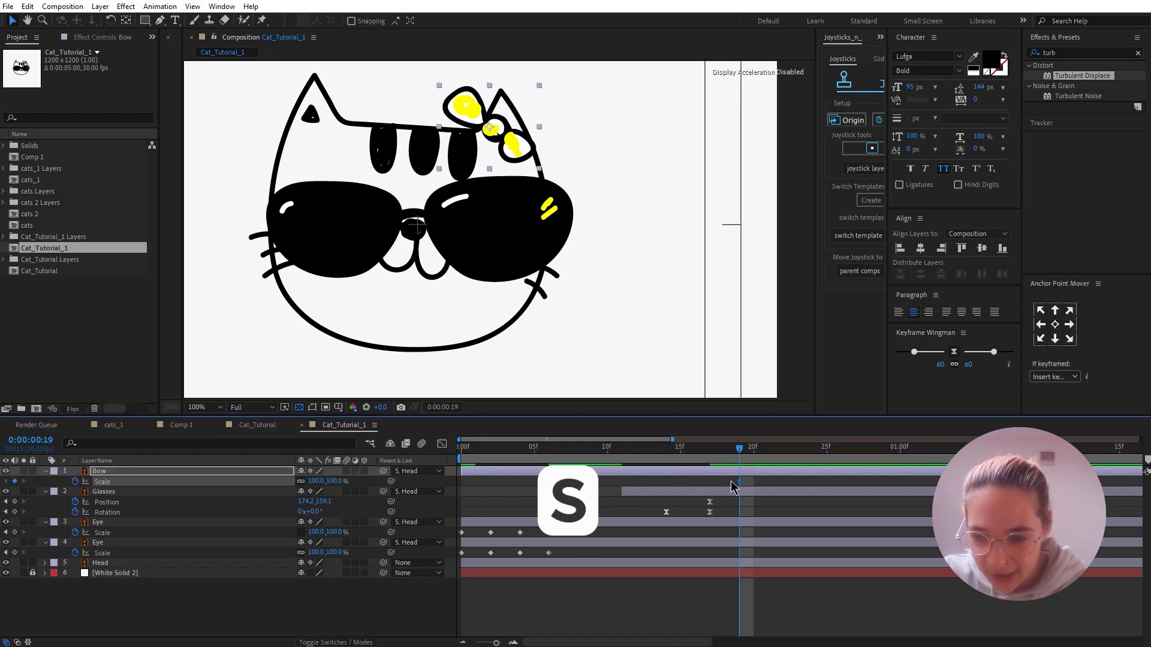
{"action": "key", "text": "F9"}
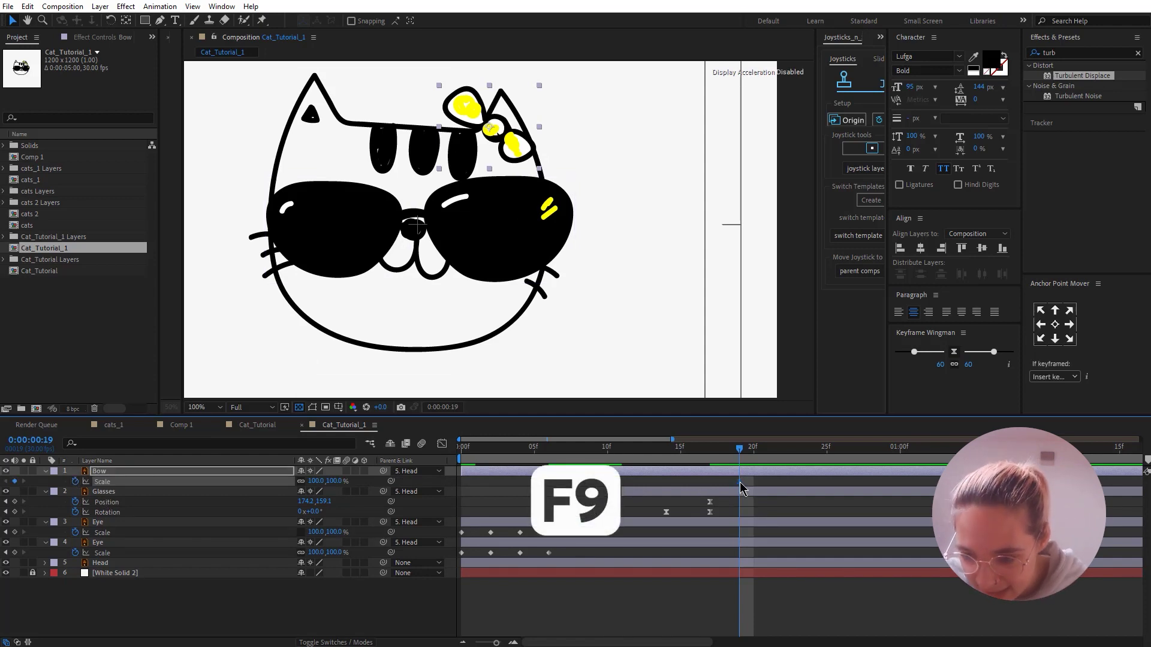
{"action": "left_click", "coordinate": [827, 450]}
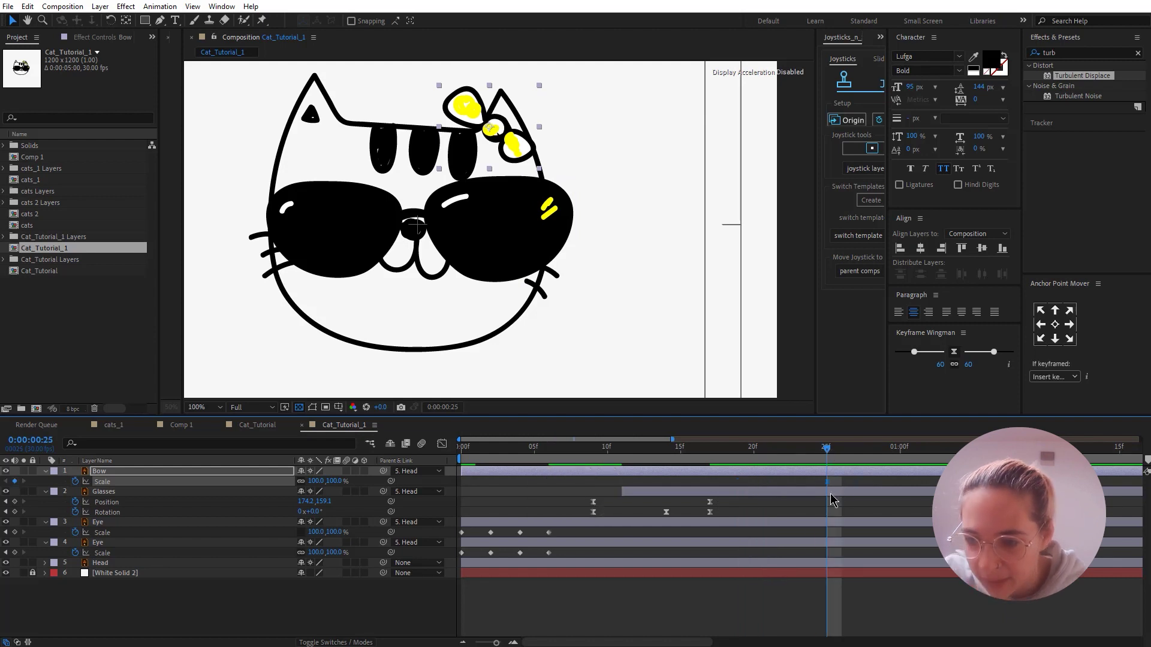
{"action": "mouse_move", "coordinate": [739, 452]}
{"action": "left_mouse_down"}
{"action": "mouse_move", "coordinate": [727, 457]}
{"action": "mouse_move", "coordinate": [739, 458]}
{"action": "left_mouse_up"}
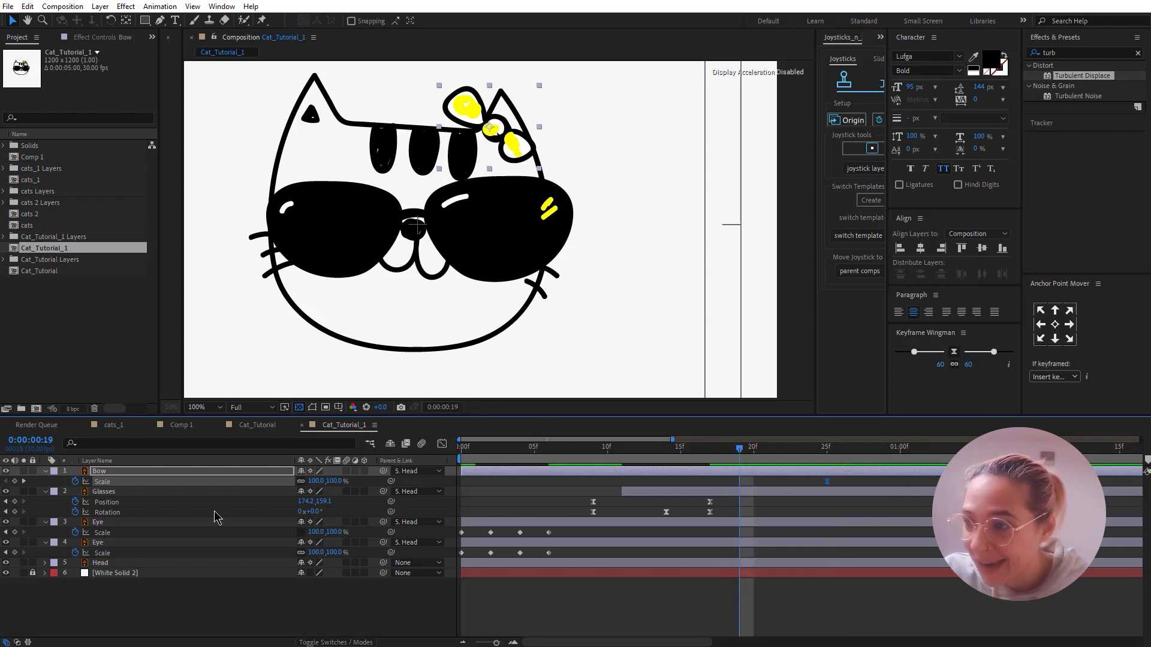
{"action": "left_click", "coordinate": [315, 481]}
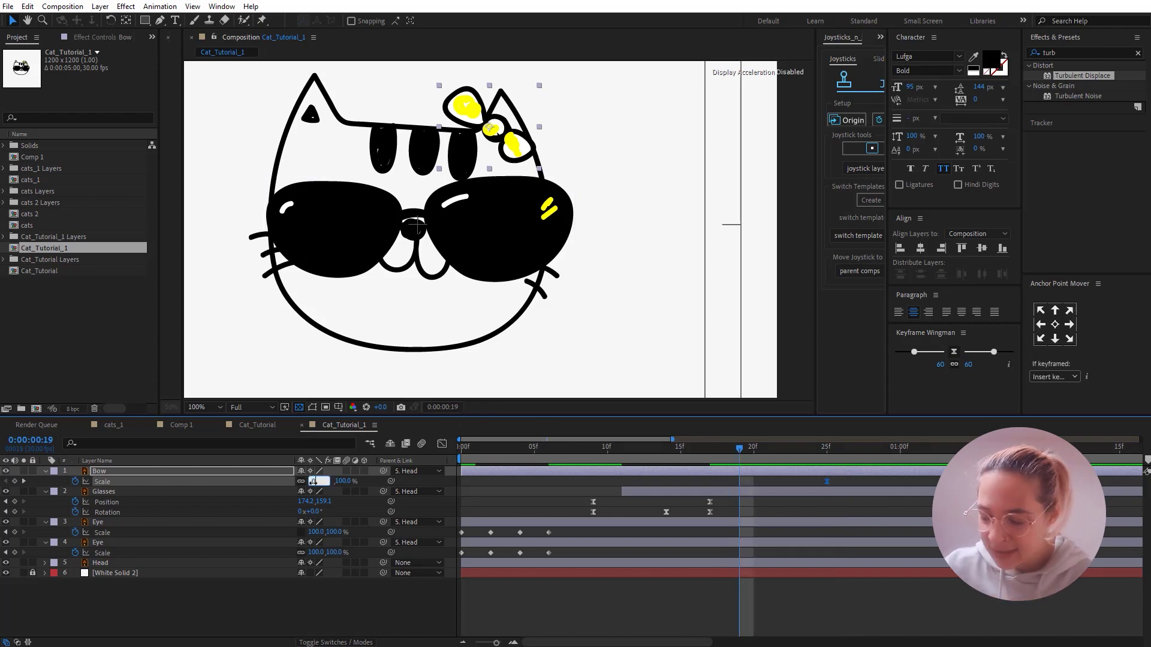
{"action": "type", "text": "0"}
{"action": "key", "text": "Return"}
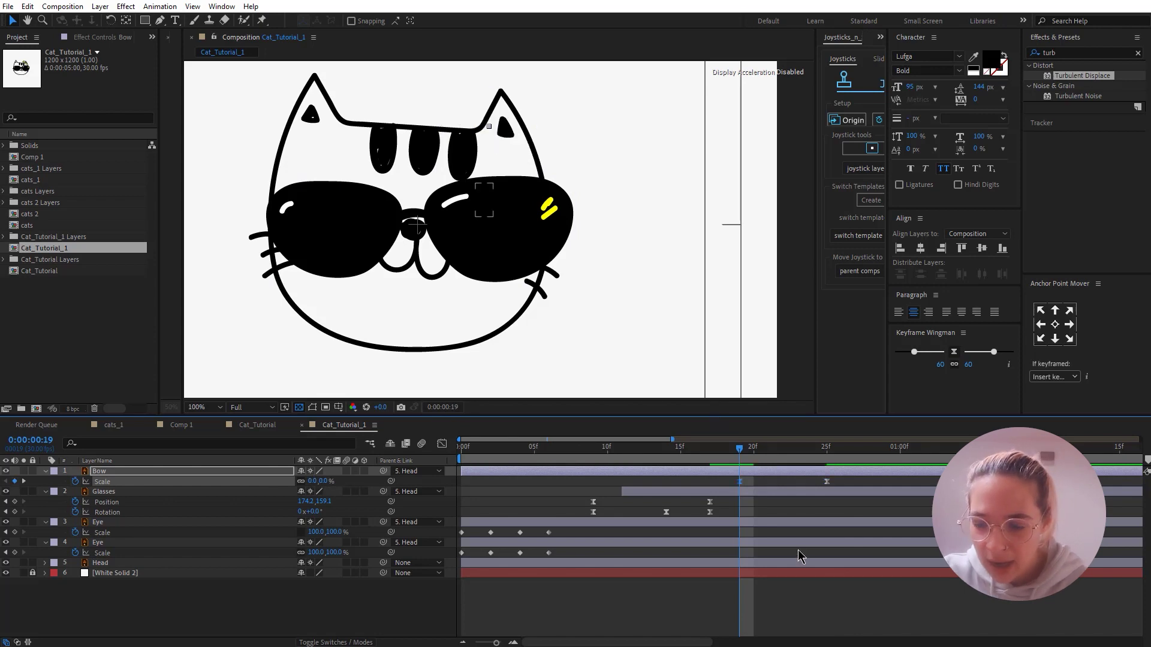
Preview the bow's growth and slow it down by moving its 100% Scale keyframe to frame 28.
{"action": "key", "text": "space"}
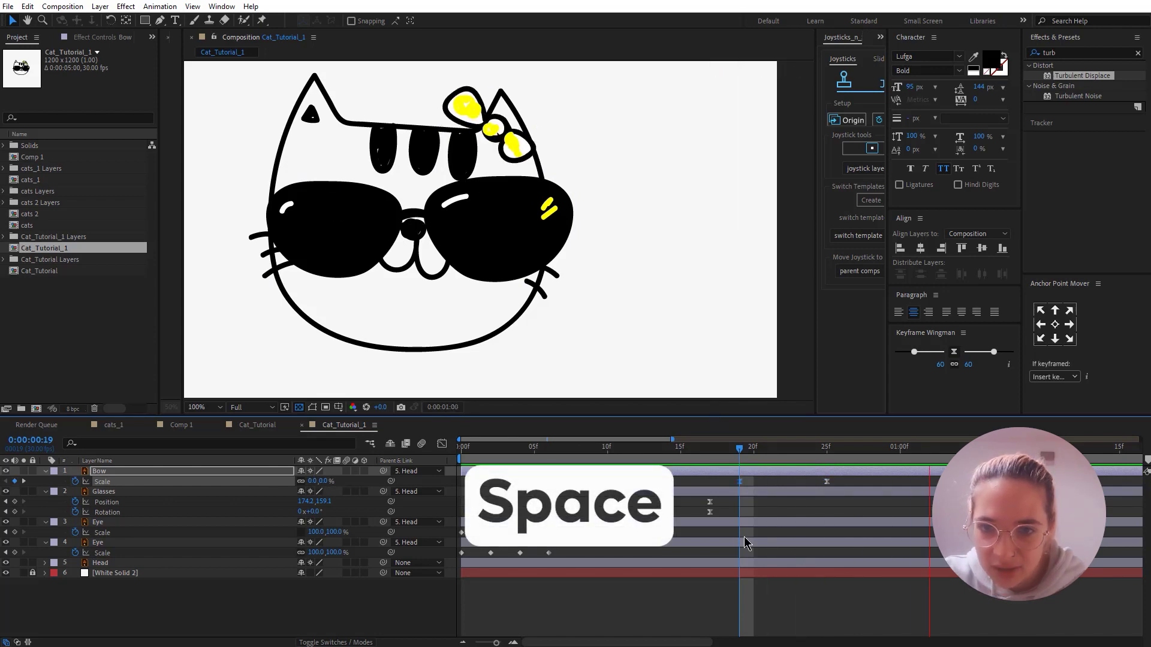
{"action": "scroll", "coordinate": [499, 230], "scroll_direction": "down", "scroll_amount": 2}
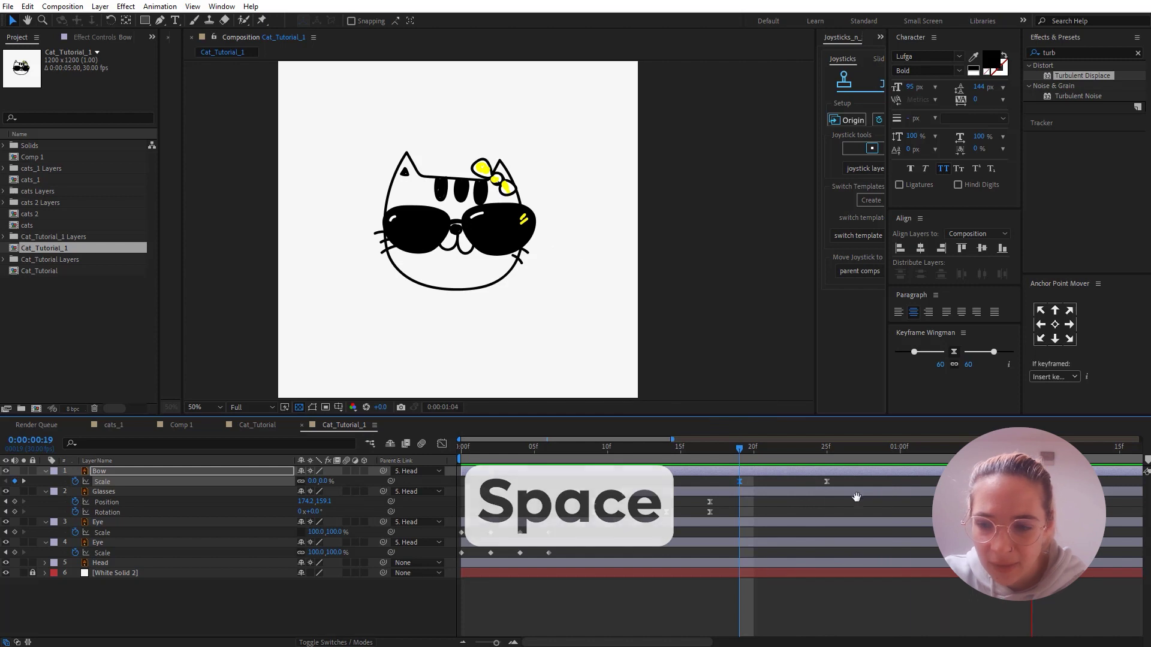
{"action": "key", "text": "space"}
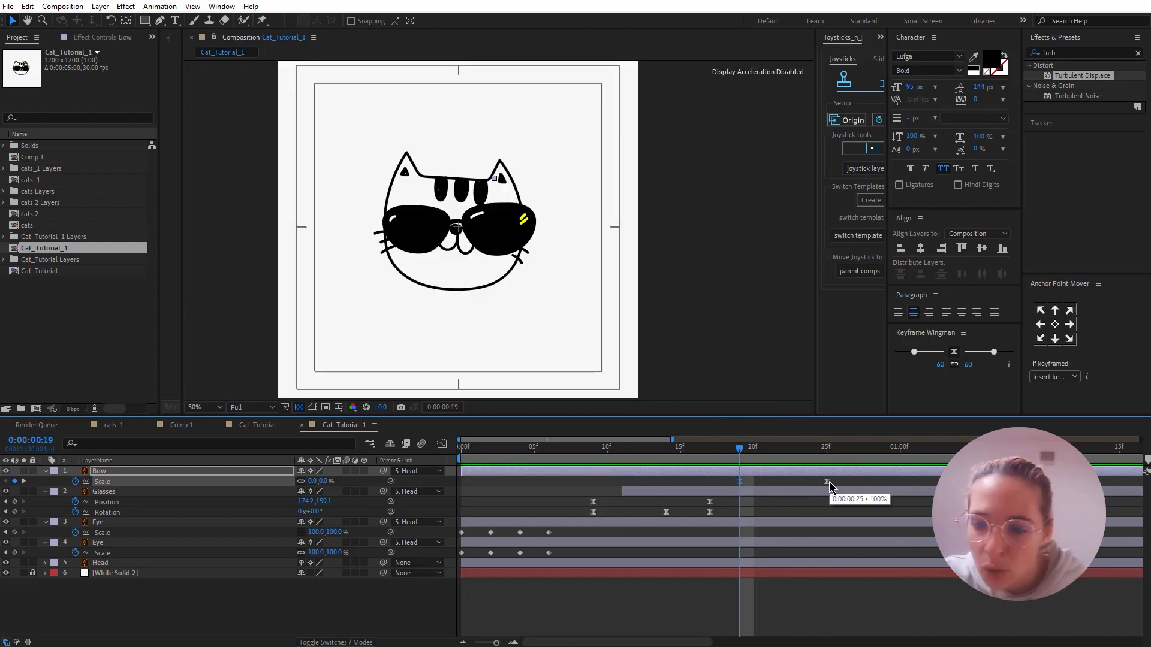
{"action": "left_click_drag", "start_coordinate": [827, 481], "coordinate": [871, 483]}
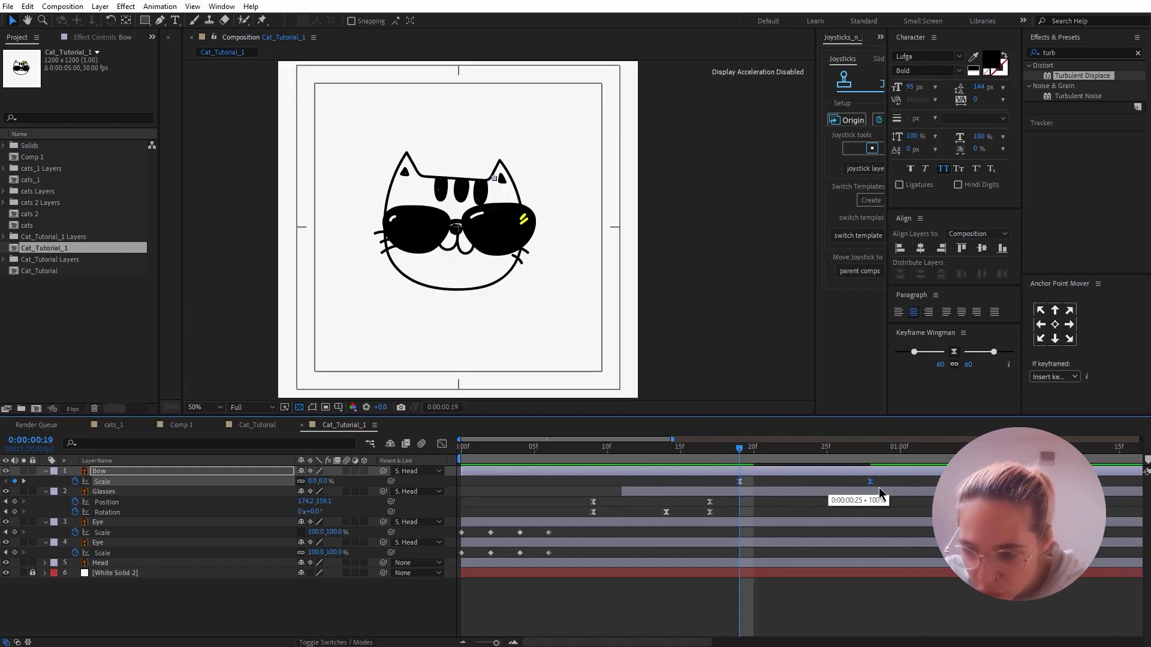
{"action": "left_click", "coordinate": [874, 458]}
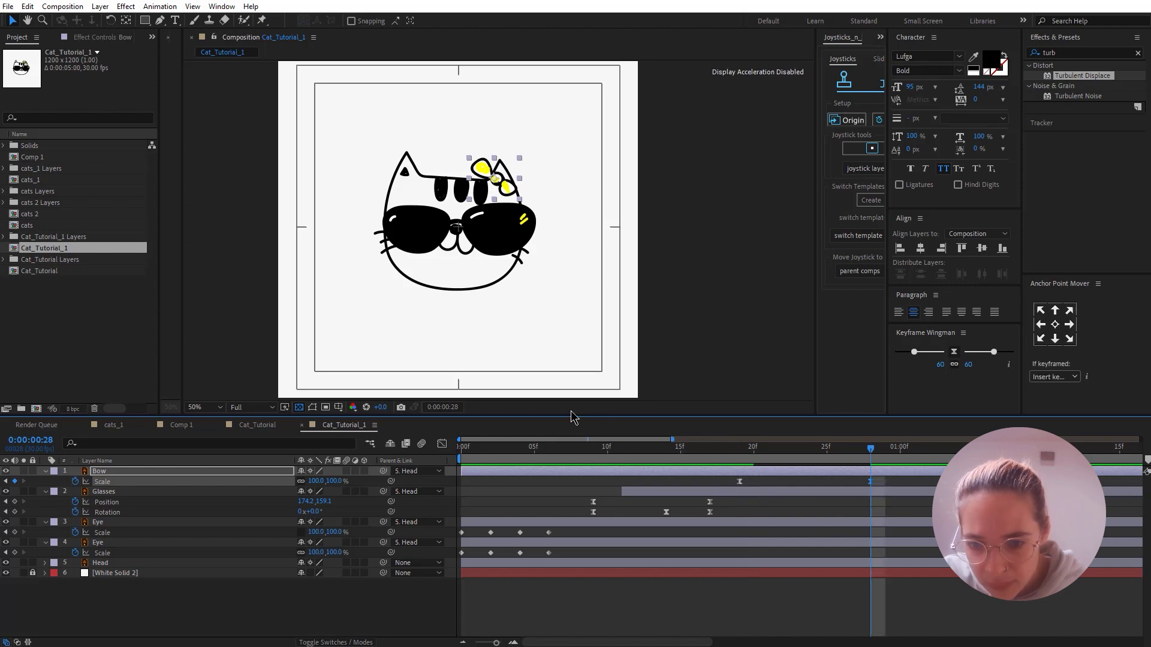
{"action": "left_click", "coordinate": [746, 456]}
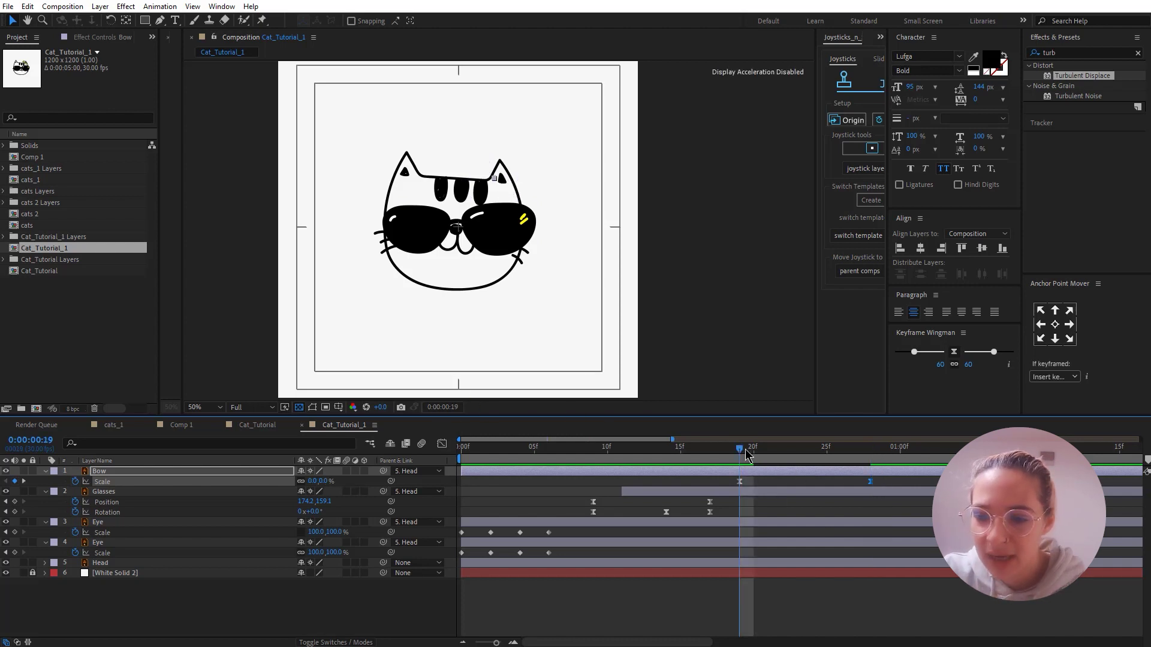
At frame 19, add an Easy Ease Rotation keyframe of -9° to the Bow layer.
{"action": "left_click", "coordinate": [737, 474]}
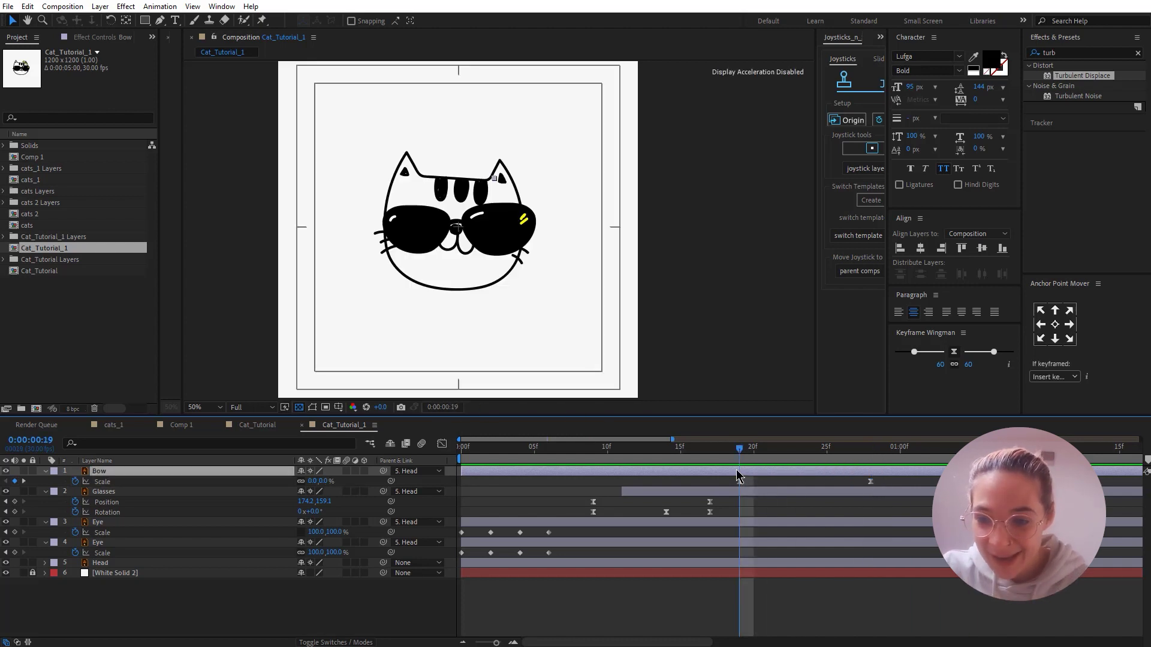
{"action": "key", "text": "r"}
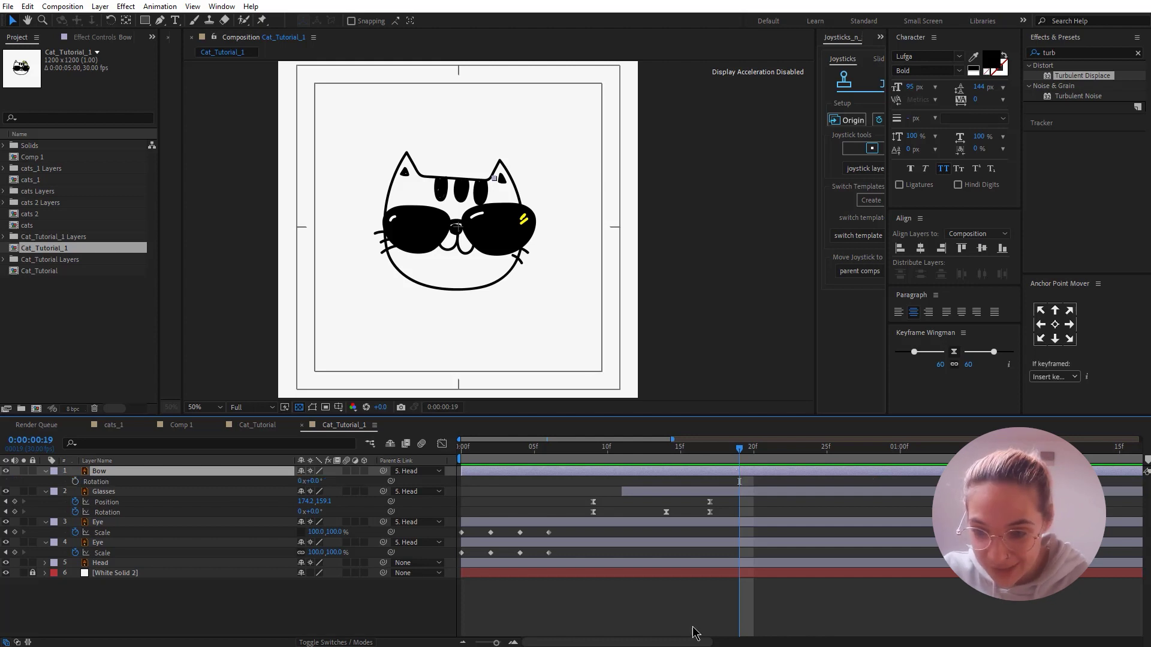
{"action": "left_click", "coordinate": [75, 482]}
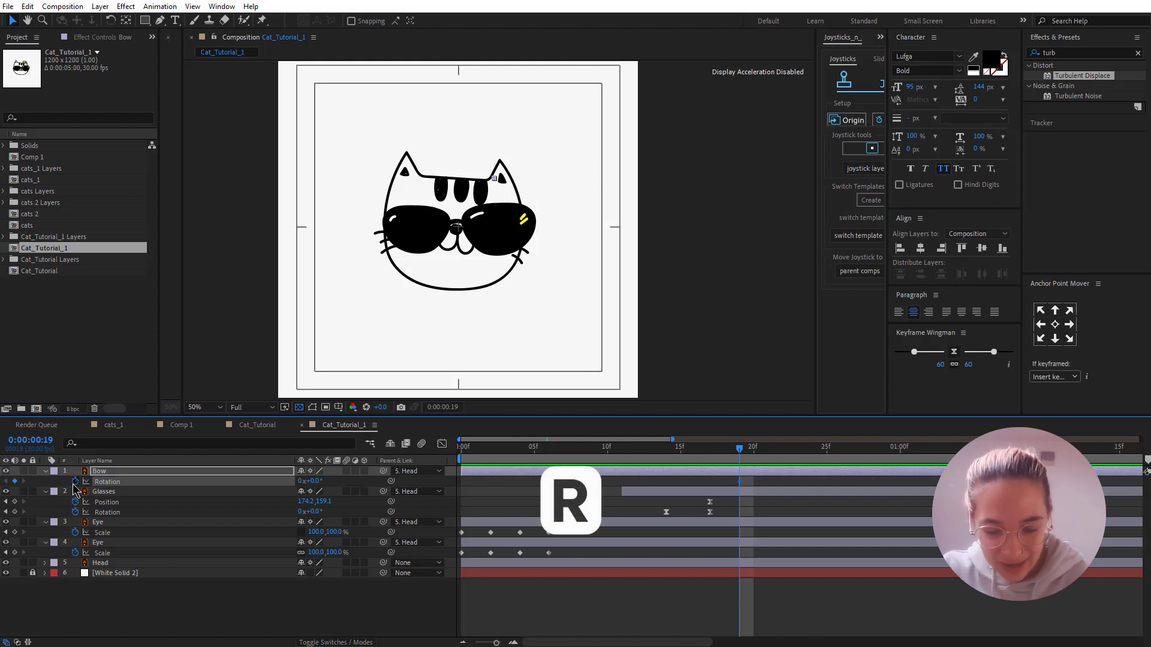
{"action": "key", "text": "u"}
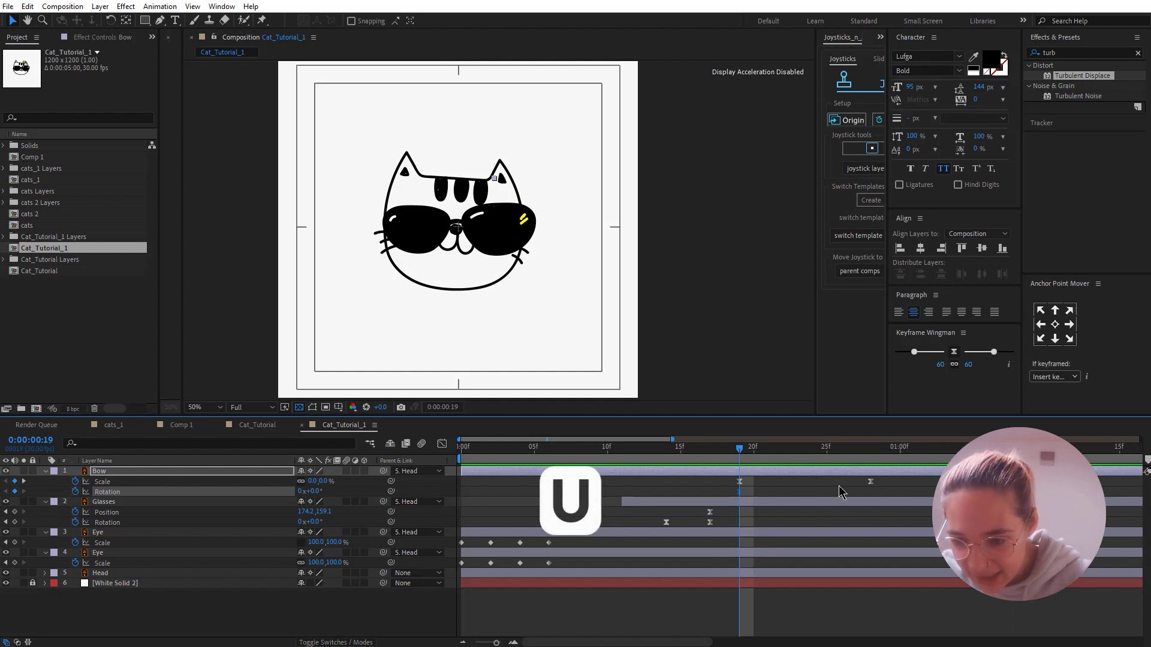
{"action": "left_click_drag", "start_coordinate": [869, 452], "coordinate": [741, 456]}
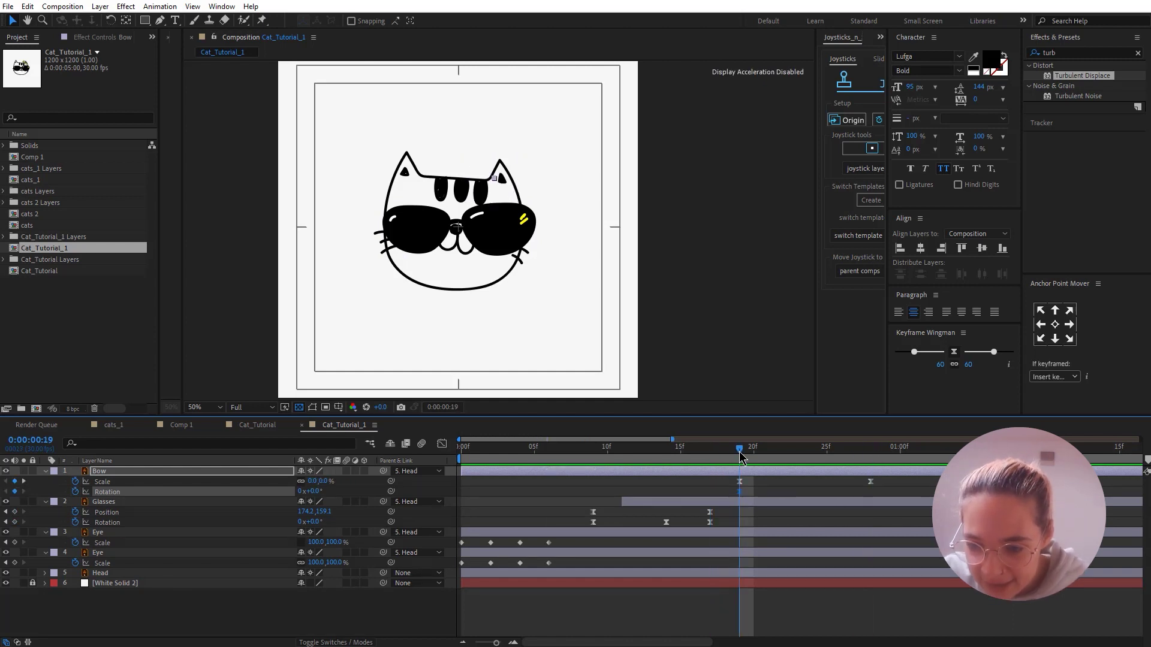
{"action": "left_click", "coordinate": [314, 491]}
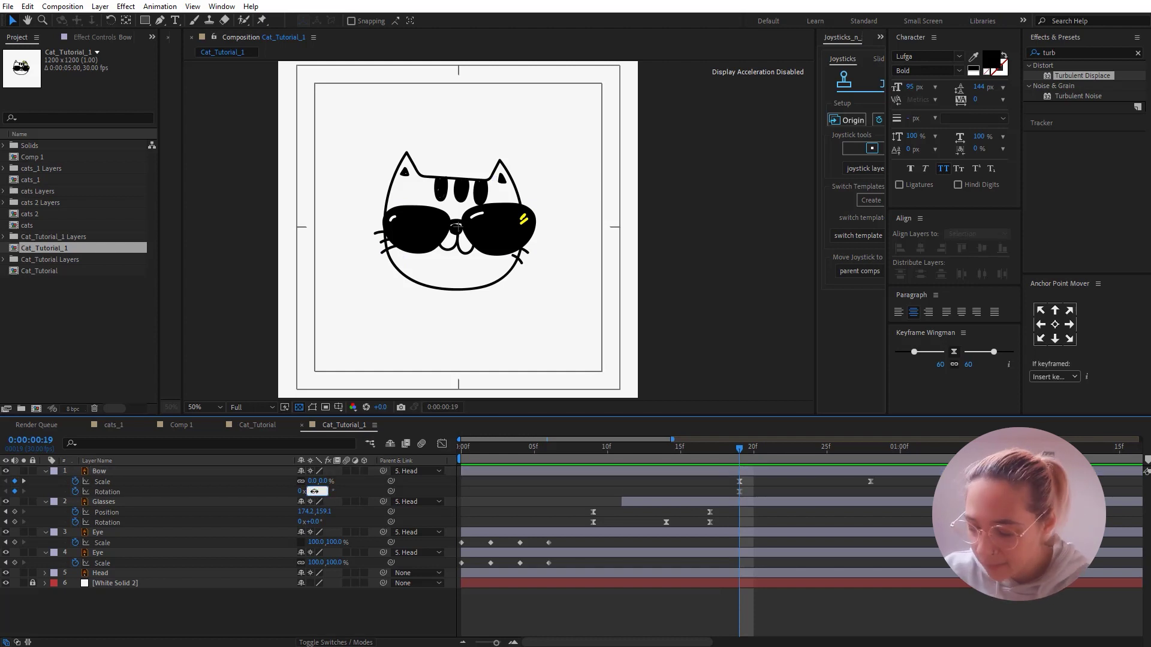
{"action": "type", "text": "-9"}
{"action": "key", "text": "Return"}
Set the Bow's Rotation to 5° at frame 28 and to 0° at 0:00:01:04.
{"action": "left_click_drag", "start_coordinate": [773, 454], "coordinate": [872, 452]}
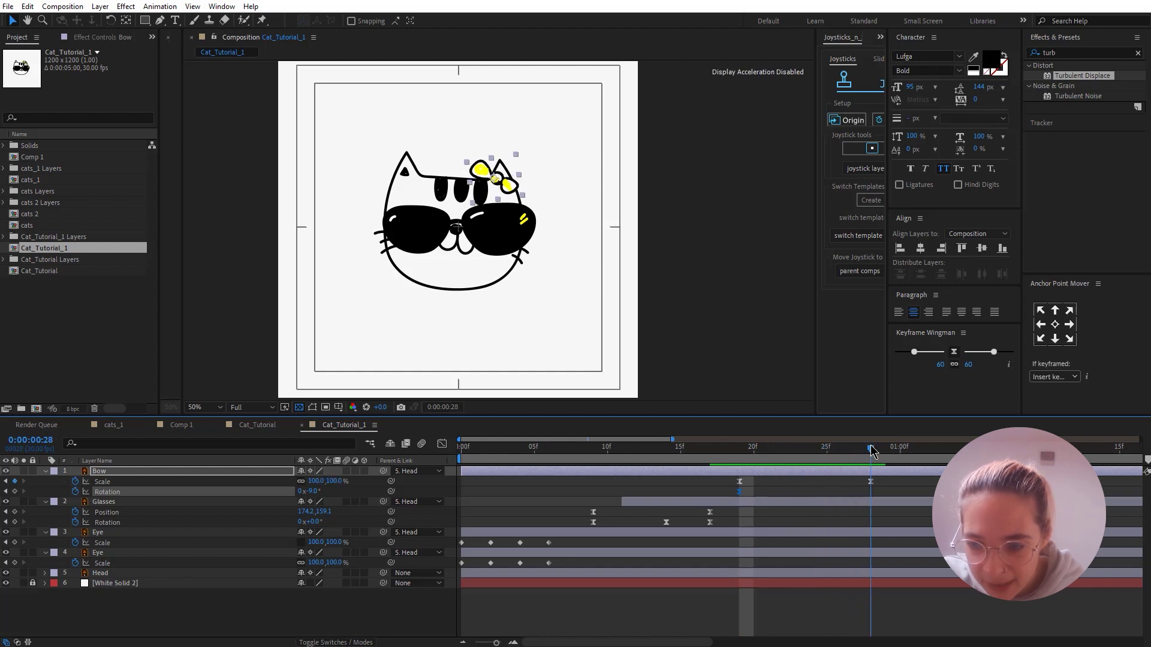
{"action": "left_click", "coordinate": [316, 492]}
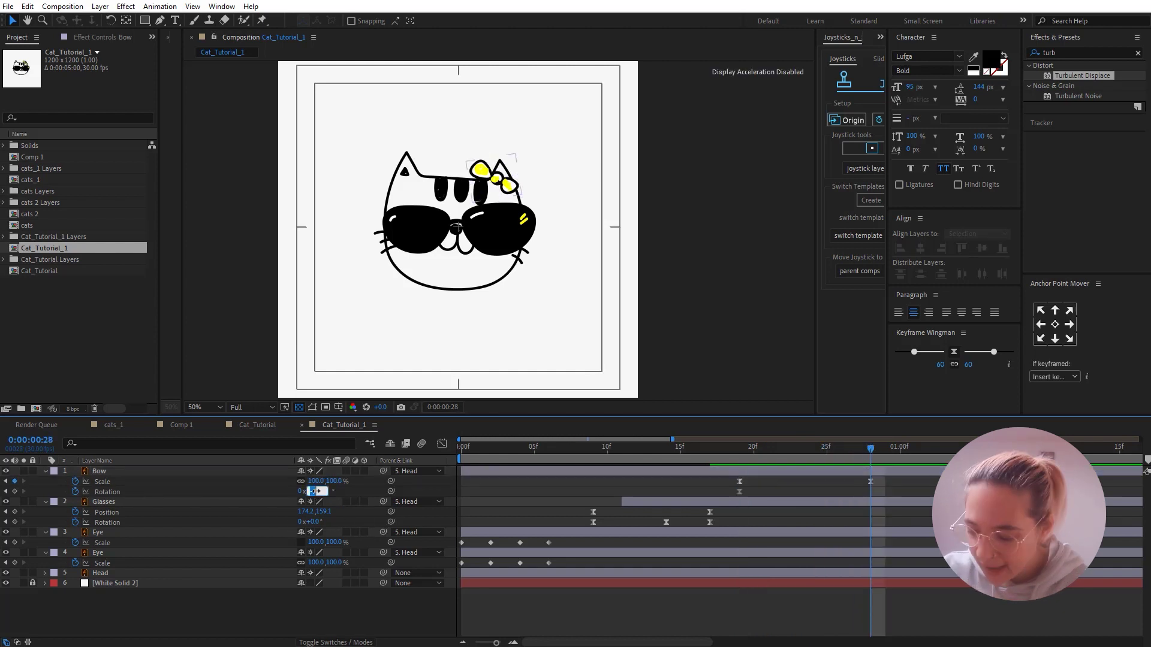
{"action": "type", "text": "5"}
{"action": "left_click", "coordinate": [959, 449]}
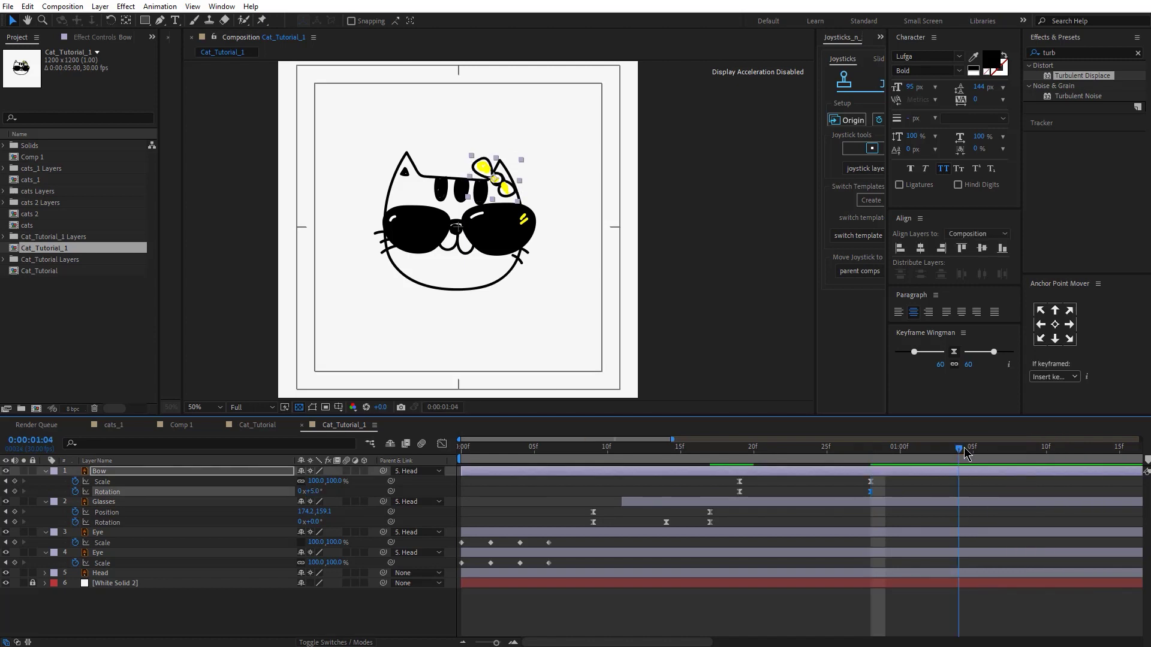
{"action": "left_click", "coordinate": [316, 491]}
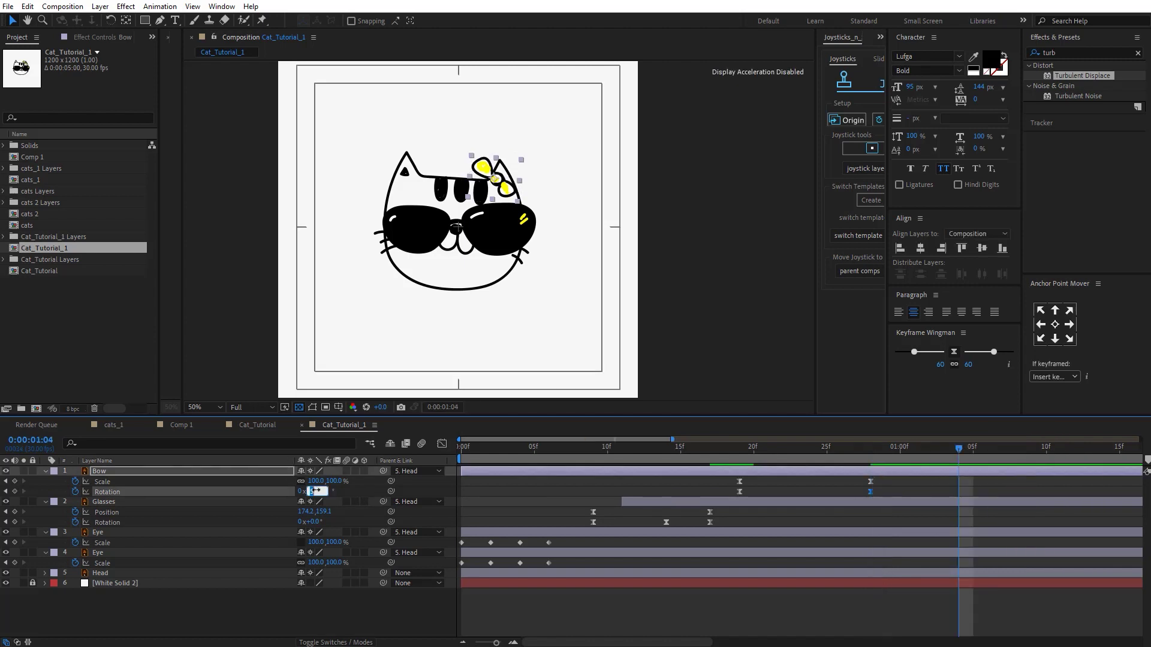
{"action": "type", "text": "0"}
{"action": "key", "text": "Return"}
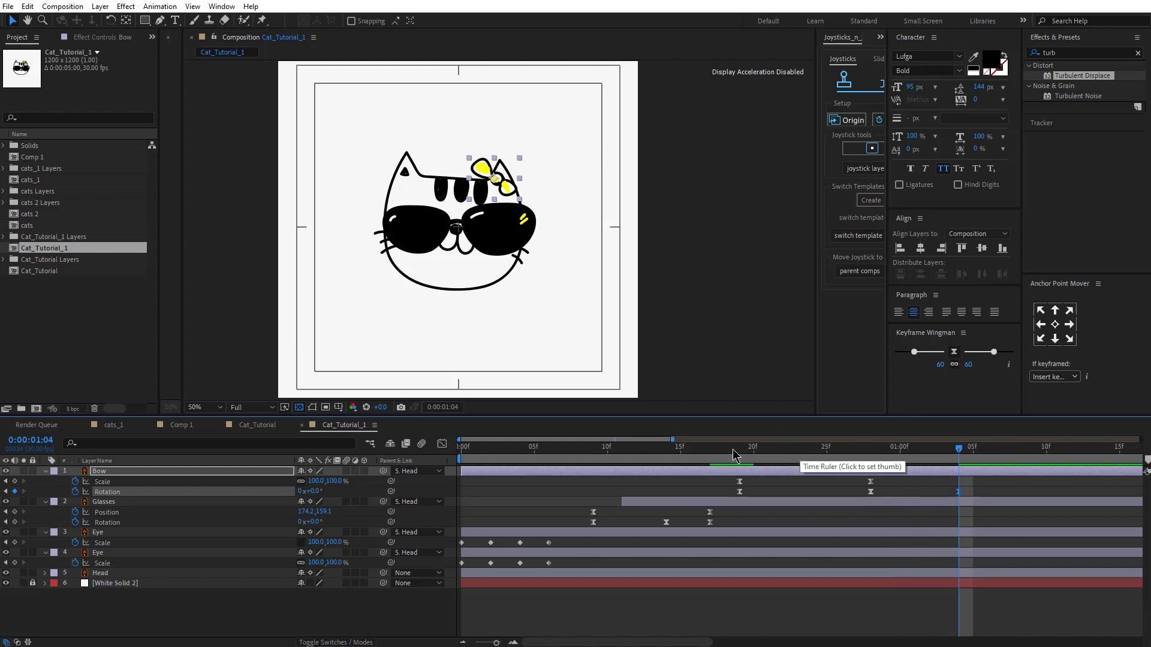
Preview the bow's motion and add a Bow Rotation keyframe of -9° at frame 23.
{"action": "key", "text": "space"}
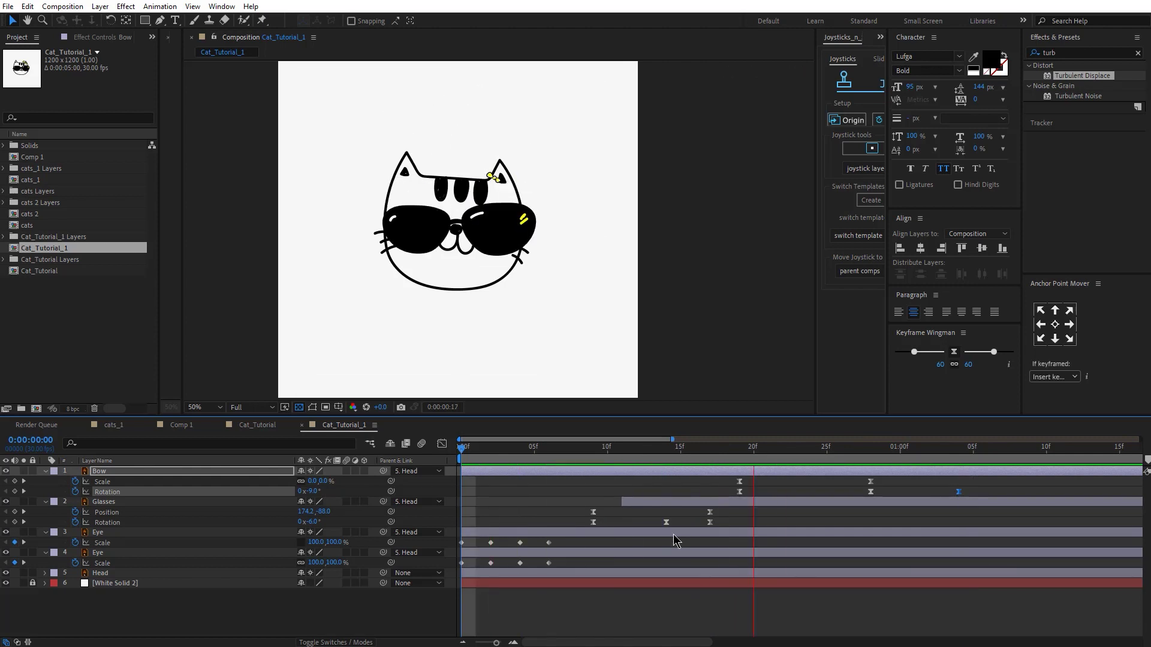
{"action": "mouse_move", "coordinate": [803, 450]}
{"action": "left_mouse_down"}
{"action": "mouse_move", "coordinate": [812, 456]}
{"action": "mouse_move", "coordinate": [800, 459]}
{"action": "left_mouse_up"}
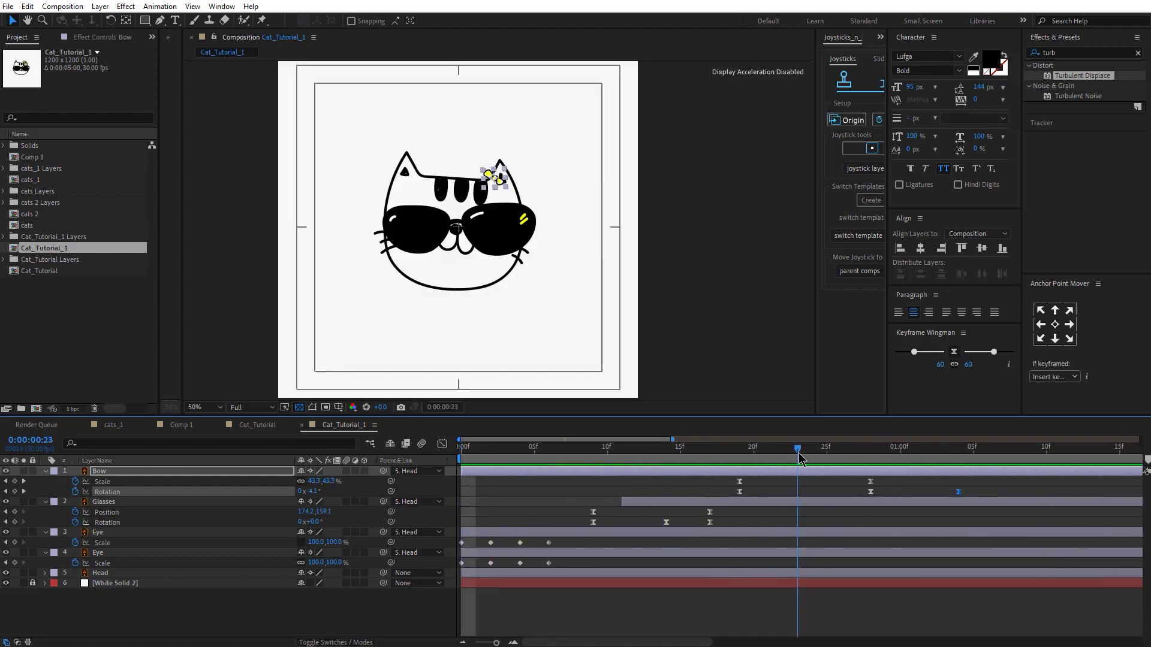
{"action": "left_click", "coordinate": [872, 458]}
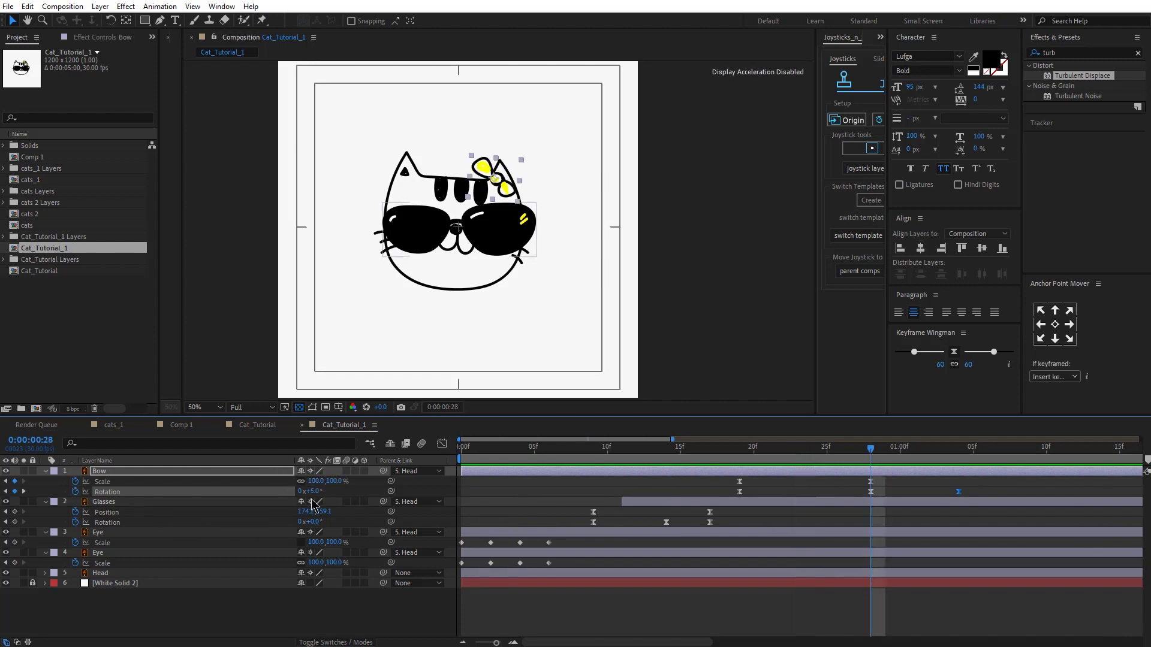
{"action": "left_click", "coordinate": [797, 457]}
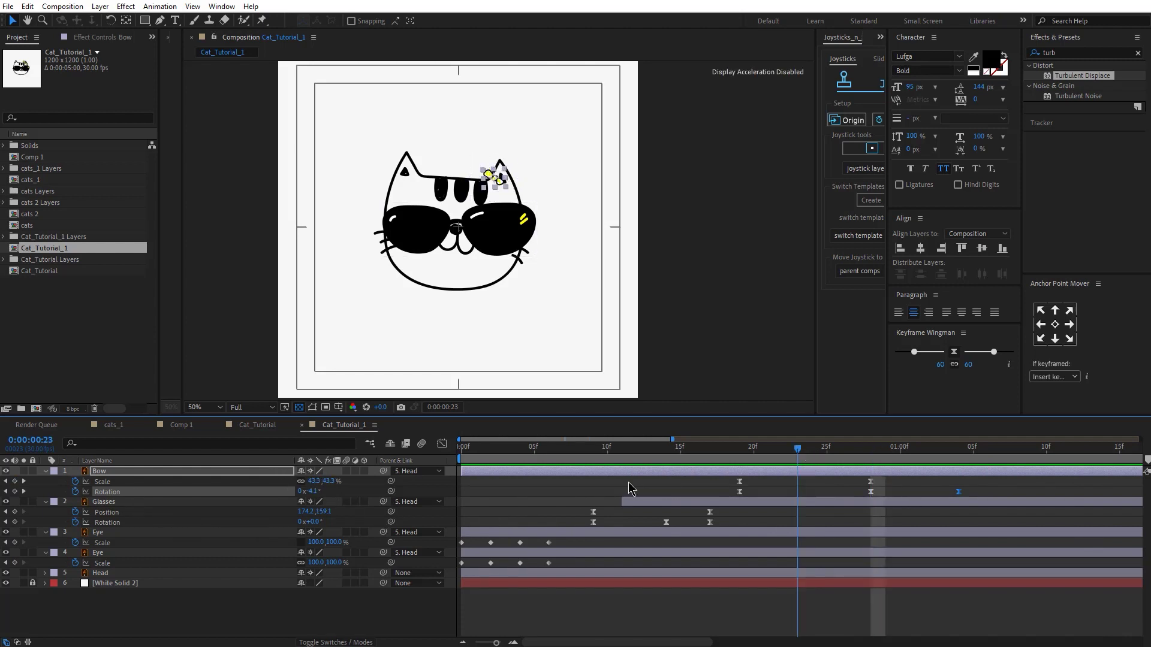
{"action": "left_click", "coordinate": [310, 492]}
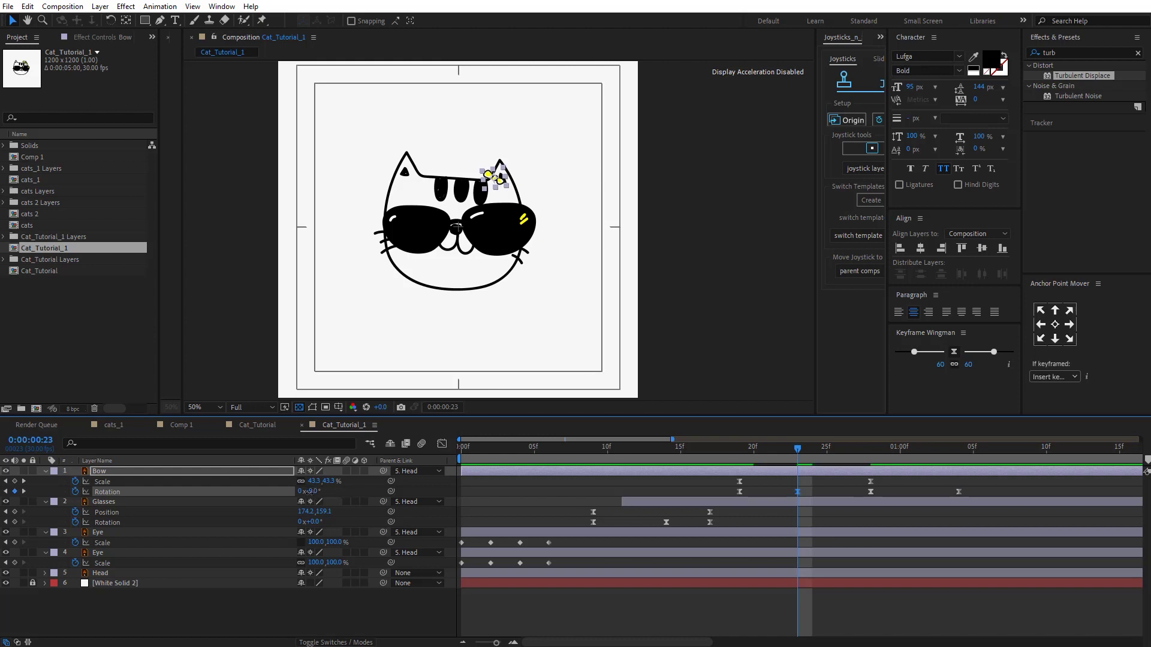
{"action": "key", "text": "Return"}
Play back the bow's growth and rotation from frame 18 to check the motion.
{"action": "left_click", "coordinate": [731, 453]}
{"action": "key", "text": "space"}
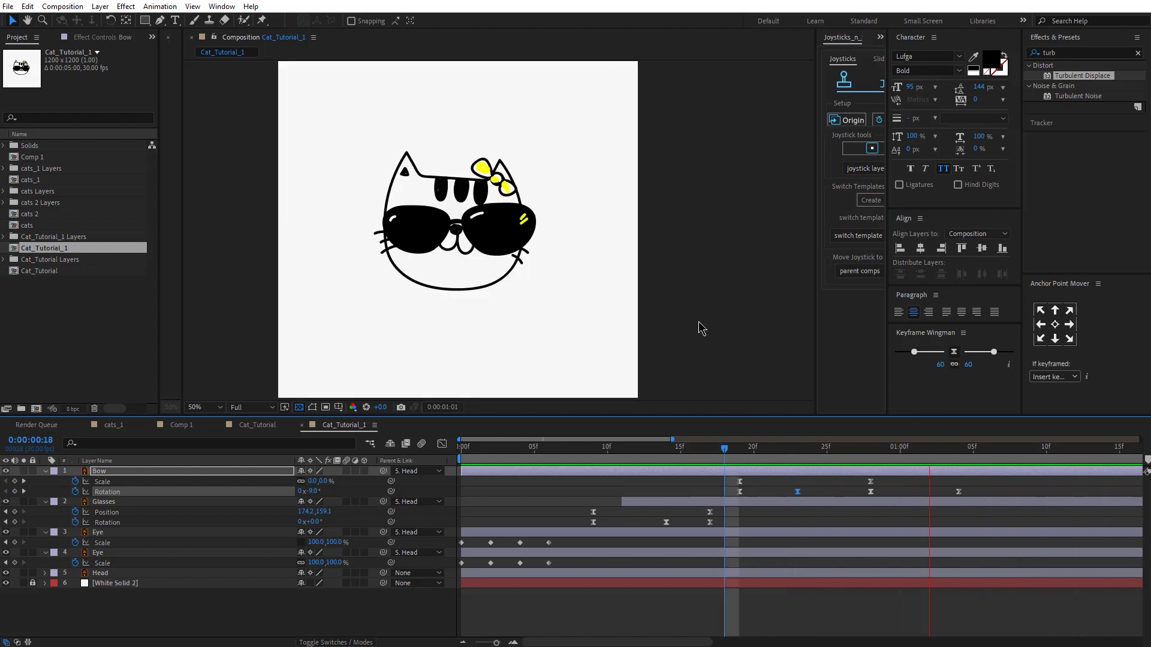
{"action": "key", "text": "space"}
Reshape the Bow layer's Scale speed graph by lengthening both easing handles inward so the speed peaks sharply midway between the keyframes.
{"action": "key", "text": "k"}
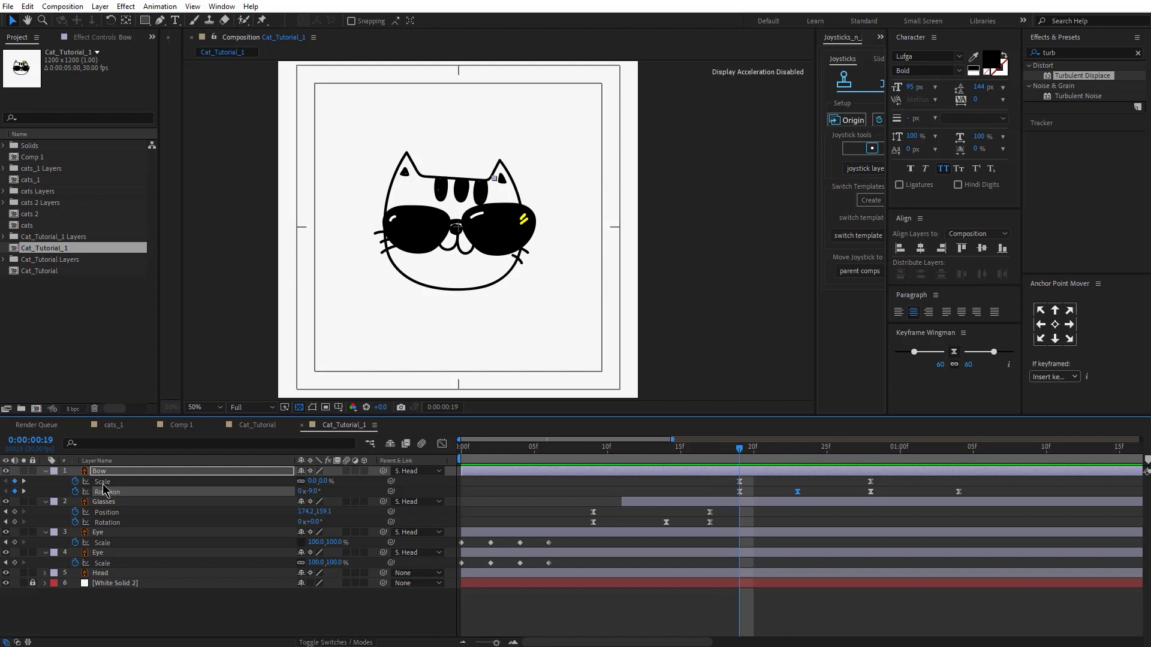
{"action": "left_click", "coordinate": [97, 482]}
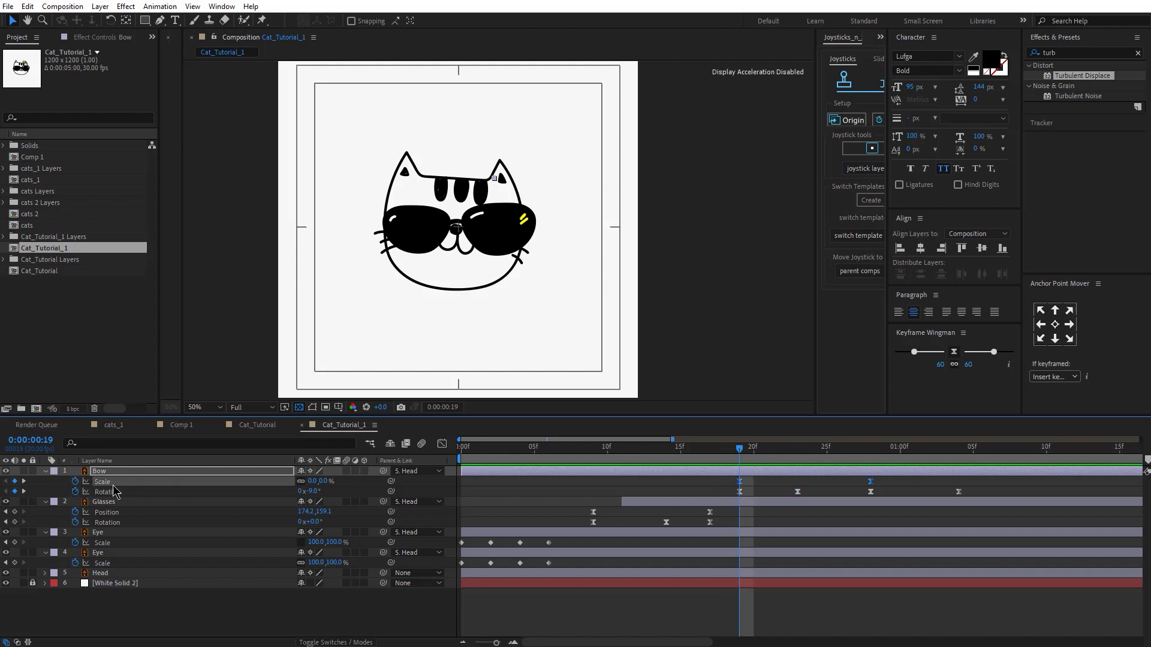
{"action": "left_click", "coordinate": [441, 443]}
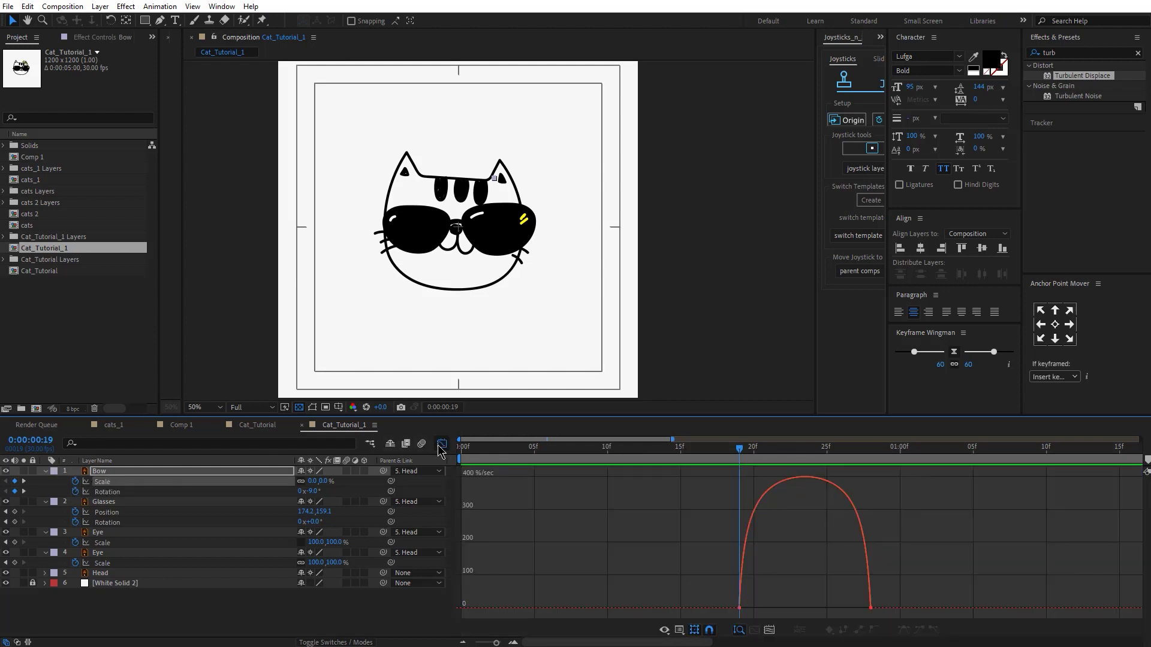
{"action": "left_click", "coordinate": [740, 608]}
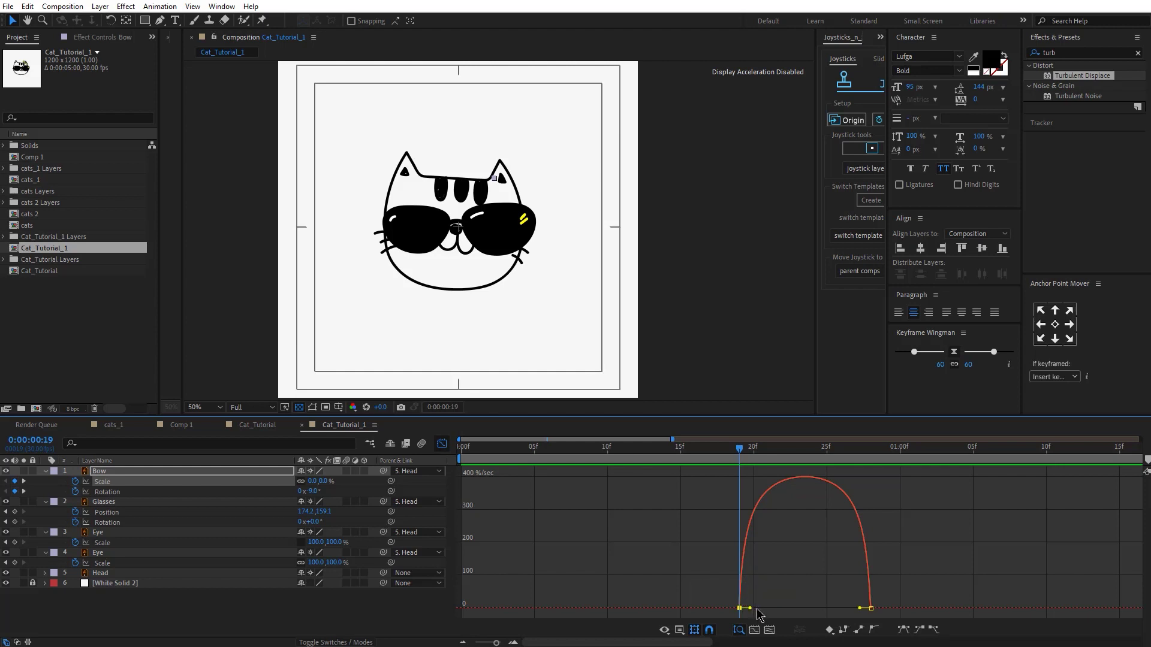
{"action": "left_click_drag", "start_coordinate": [750, 607], "coordinate": [781, 607]}
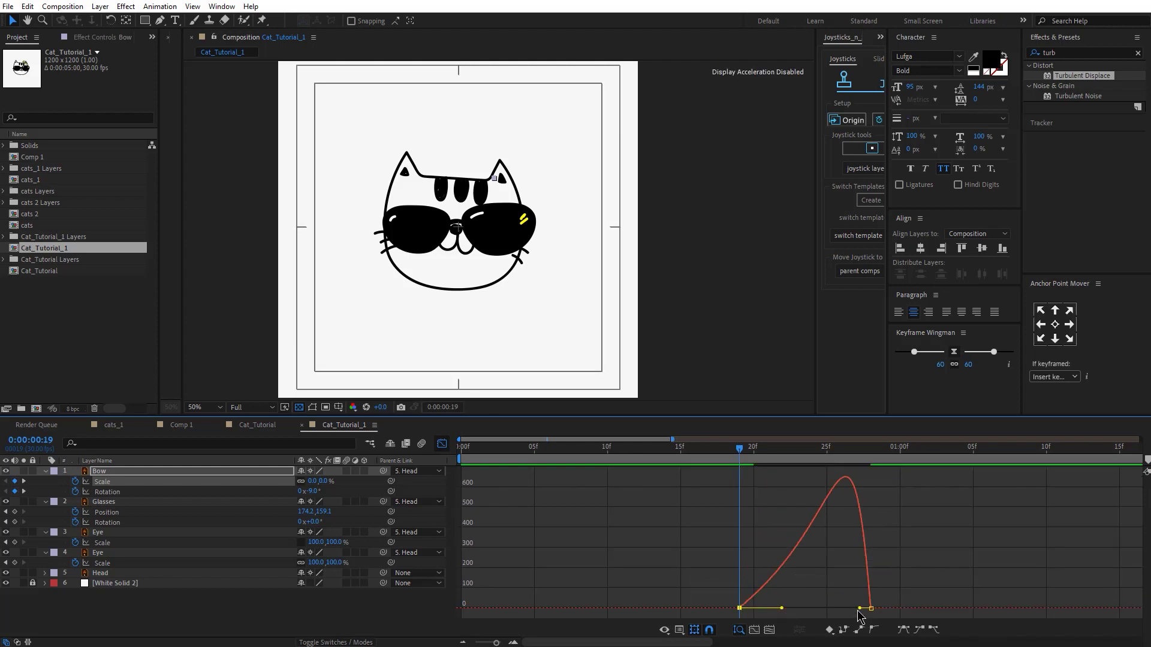
{"action": "left_click_drag", "start_coordinate": [859, 609], "coordinate": [824, 608]}
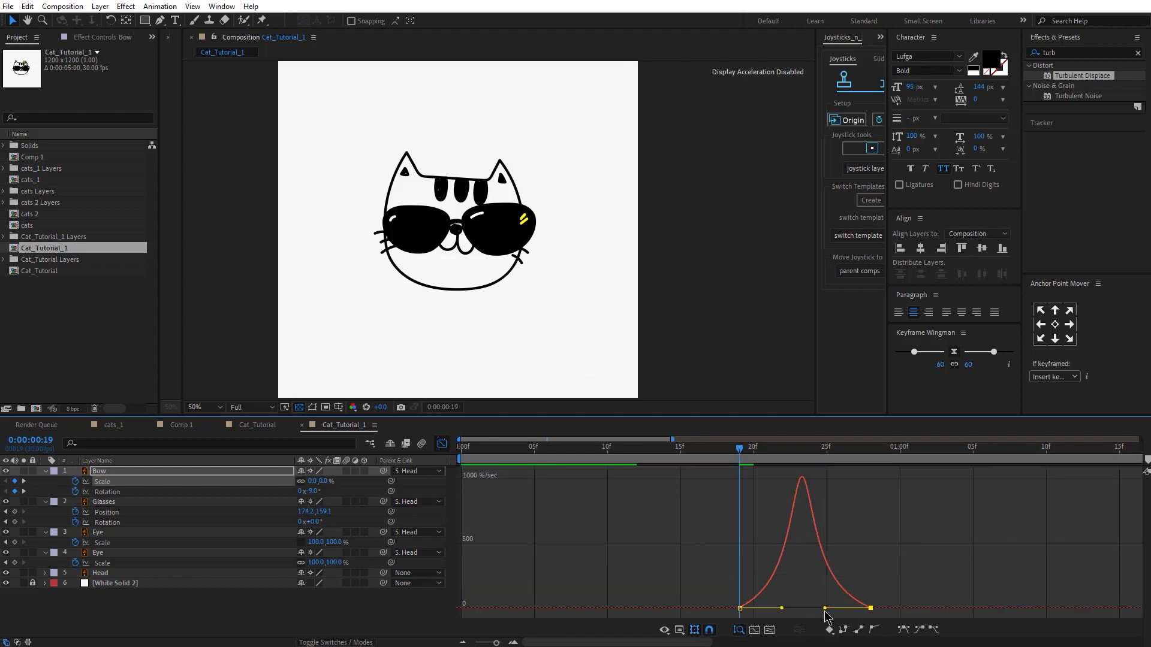
Play back the bow's adjusted Scale easing, close the graph view and deselect the keyframes.
{"action": "key", "text": "space"}
{"action": "key", "text": "space"}
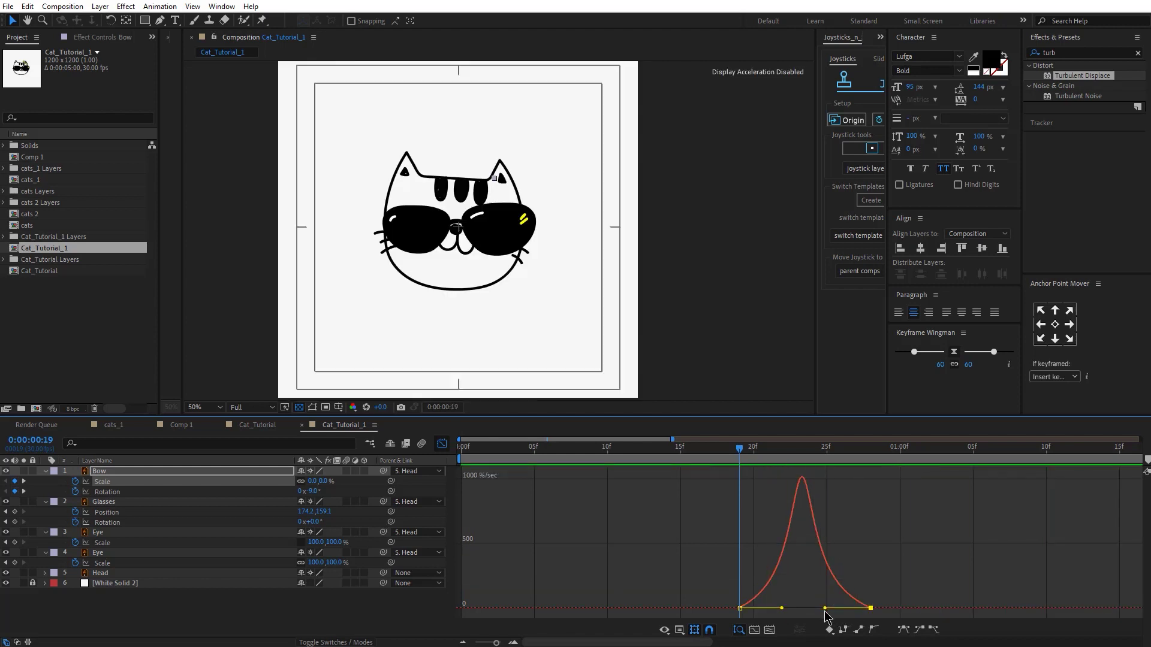
{"action": "key", "text": "space"}
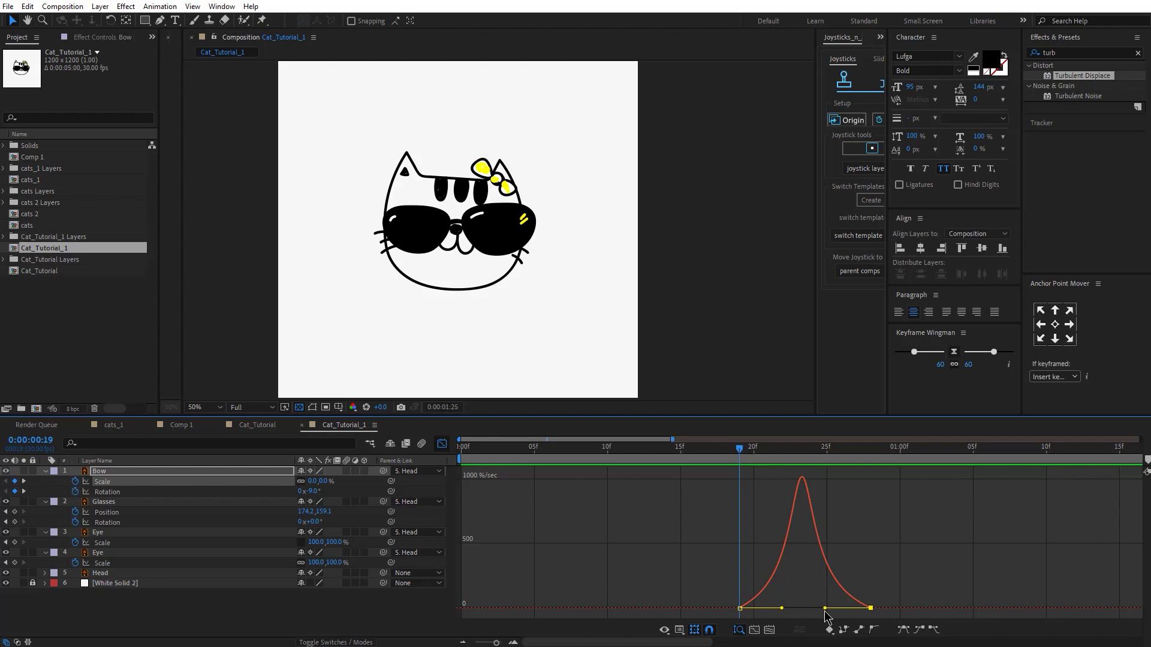
{"action": "key", "text": "space"}
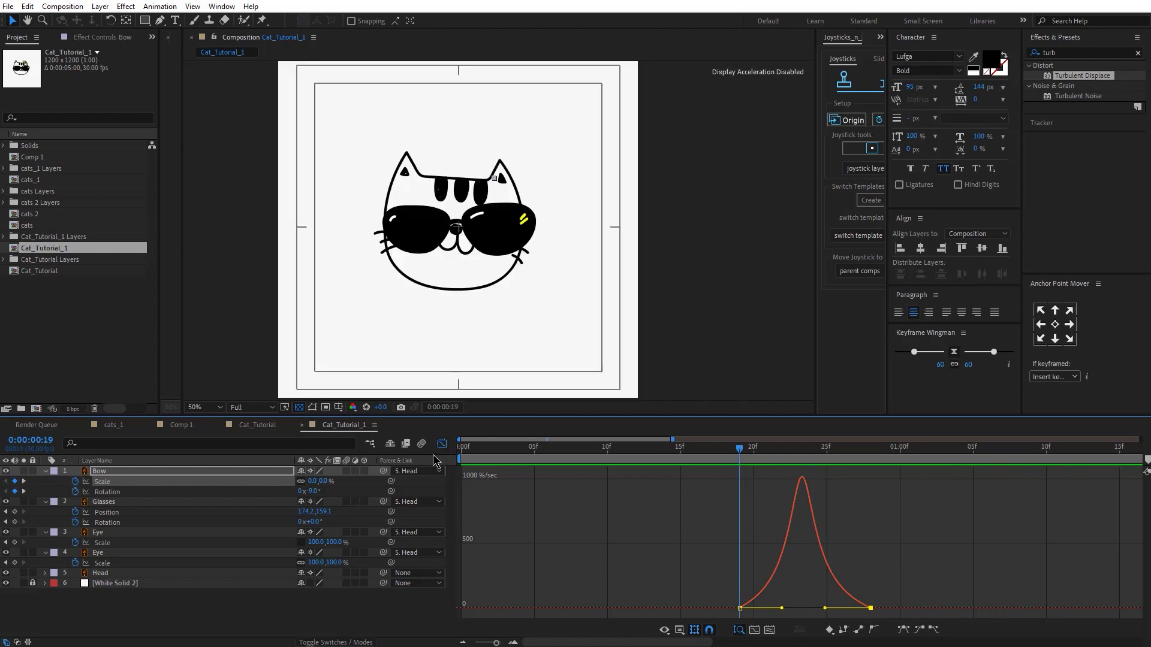
{"action": "left_click", "coordinate": [441, 445]}
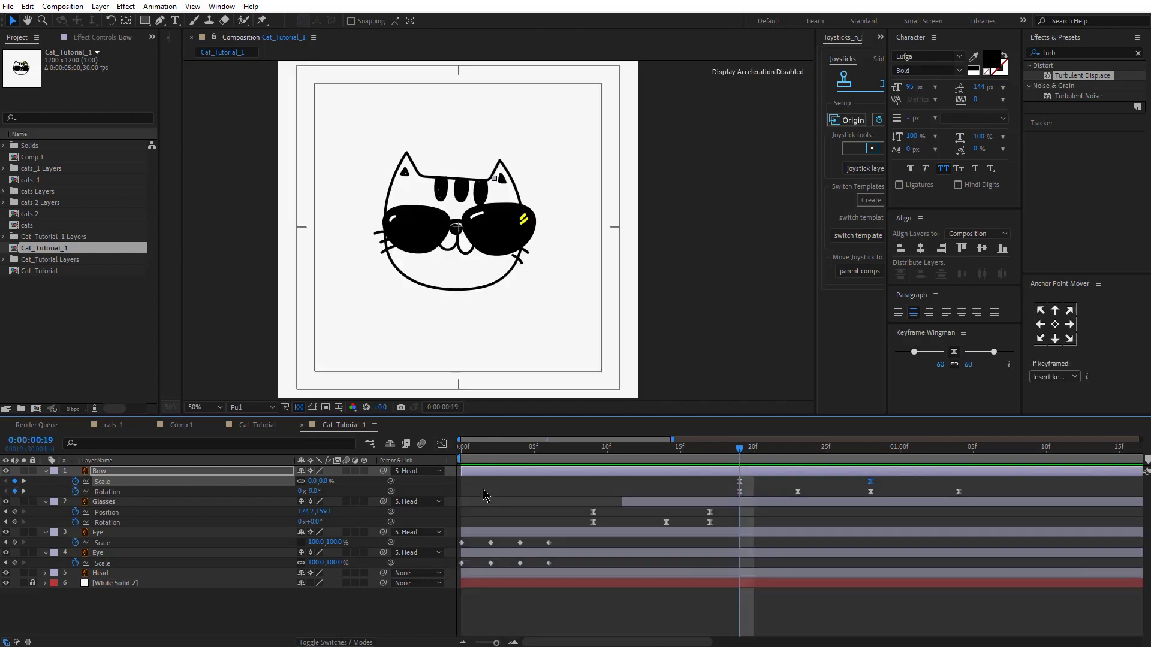
{"action": "left_click", "coordinate": [483, 495]}
Open the cats_1 composition and play it from the first frame to examine the effect of its adjustment layer.
{"action": "left_click", "coordinate": [113, 425]}
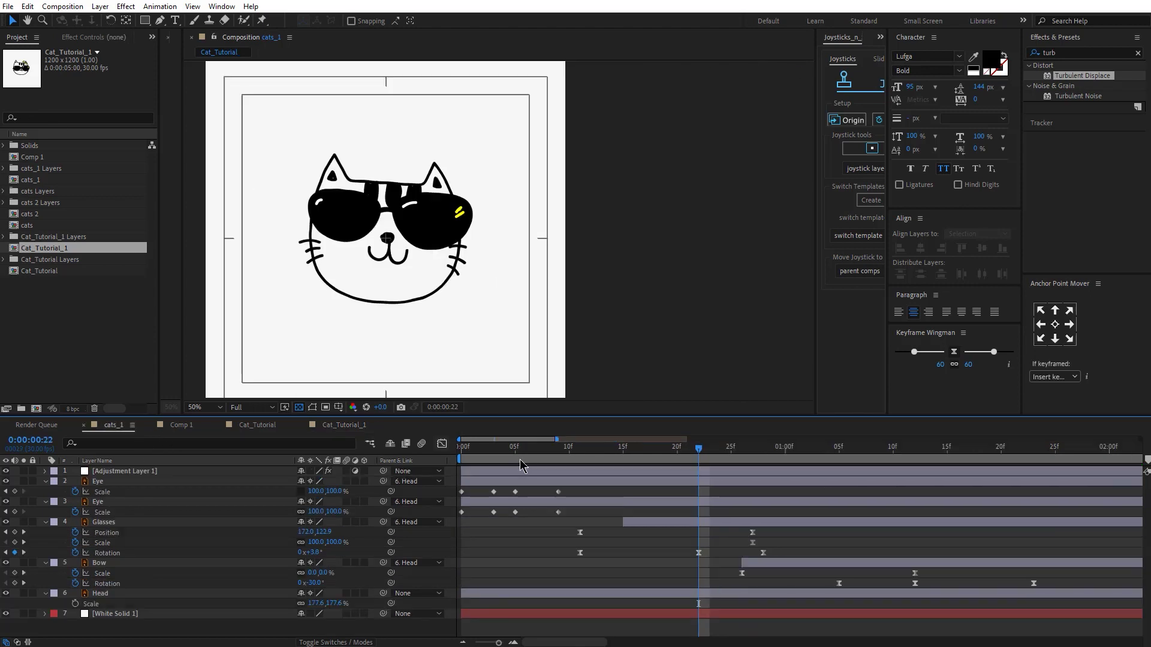
{"action": "key", "text": "Home"}
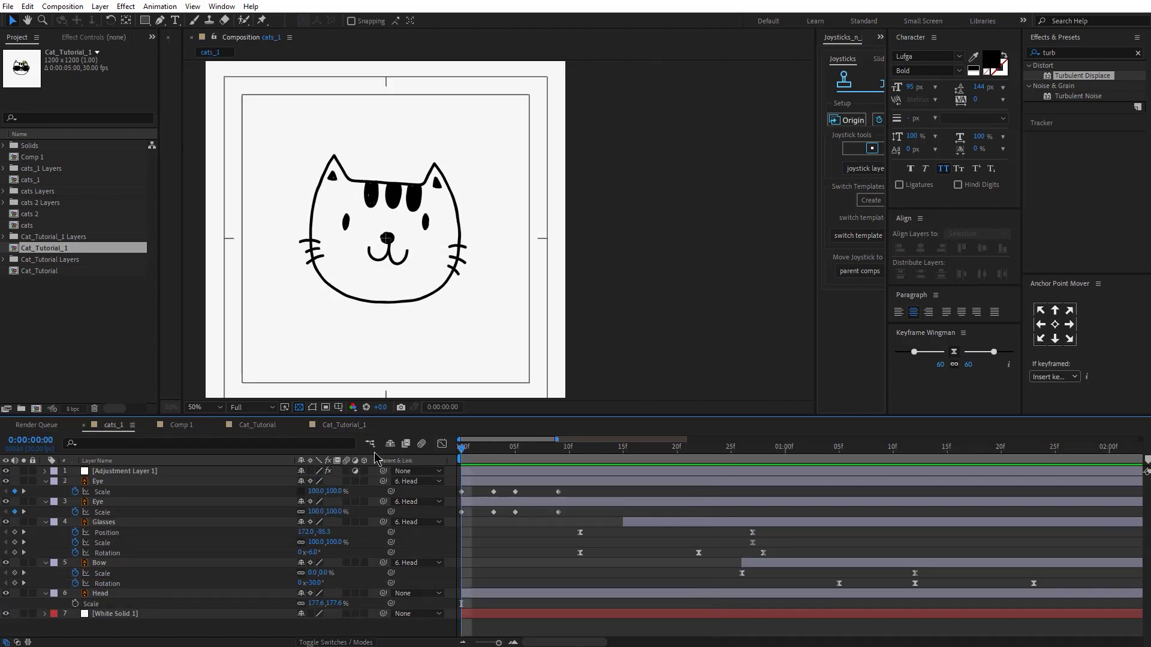
{"action": "key", "text": "apostrophe"}
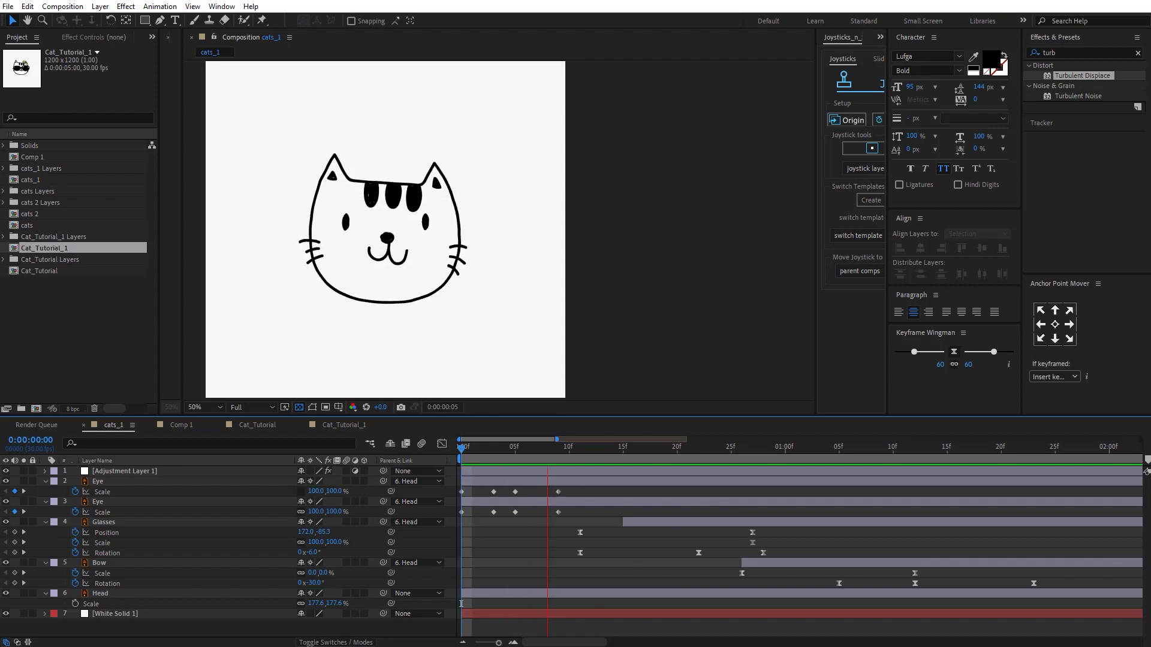
{"action": "left_click_drag", "start_coordinate": [491, 643], "coordinate": [483, 643]}
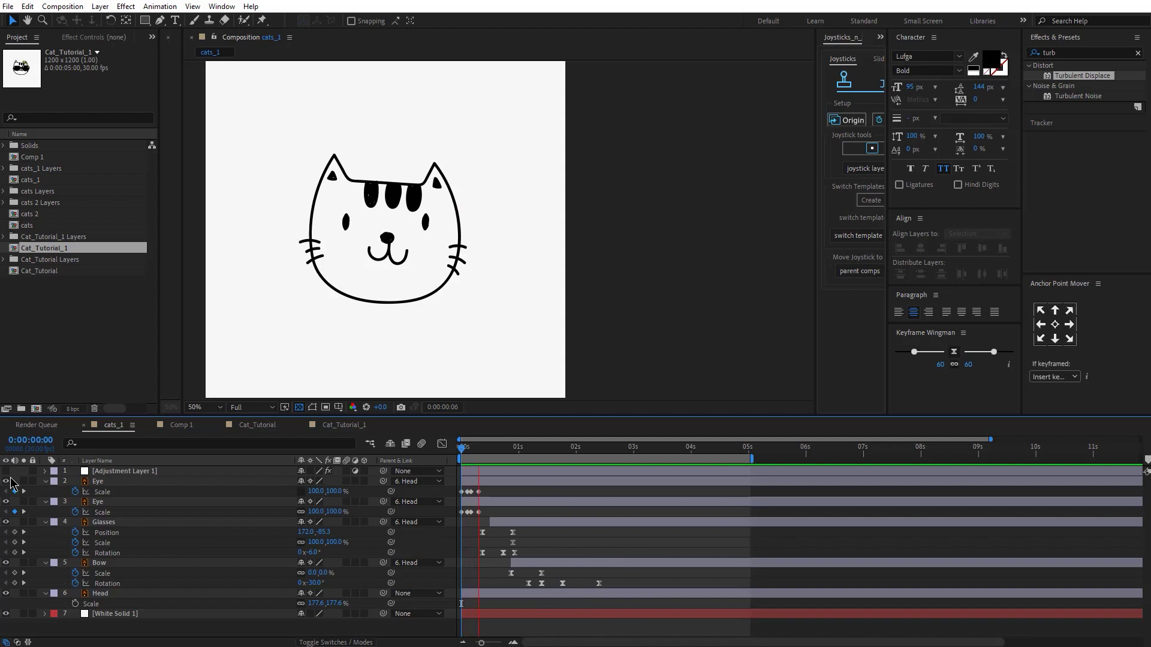
{"action": "key", "text": "space"}
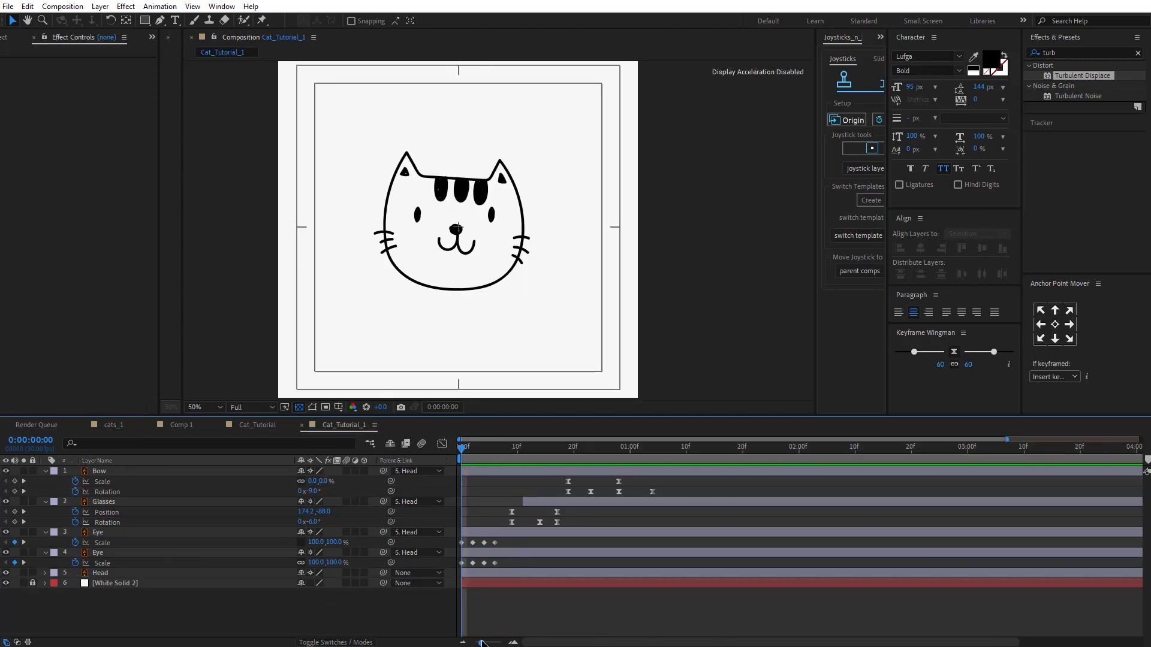
Create a new adjustment layer in Cat_Tutorial_1 and apply the Turbulent Displace effect to it.
{"action": "left_click", "coordinate": [100, 6]}
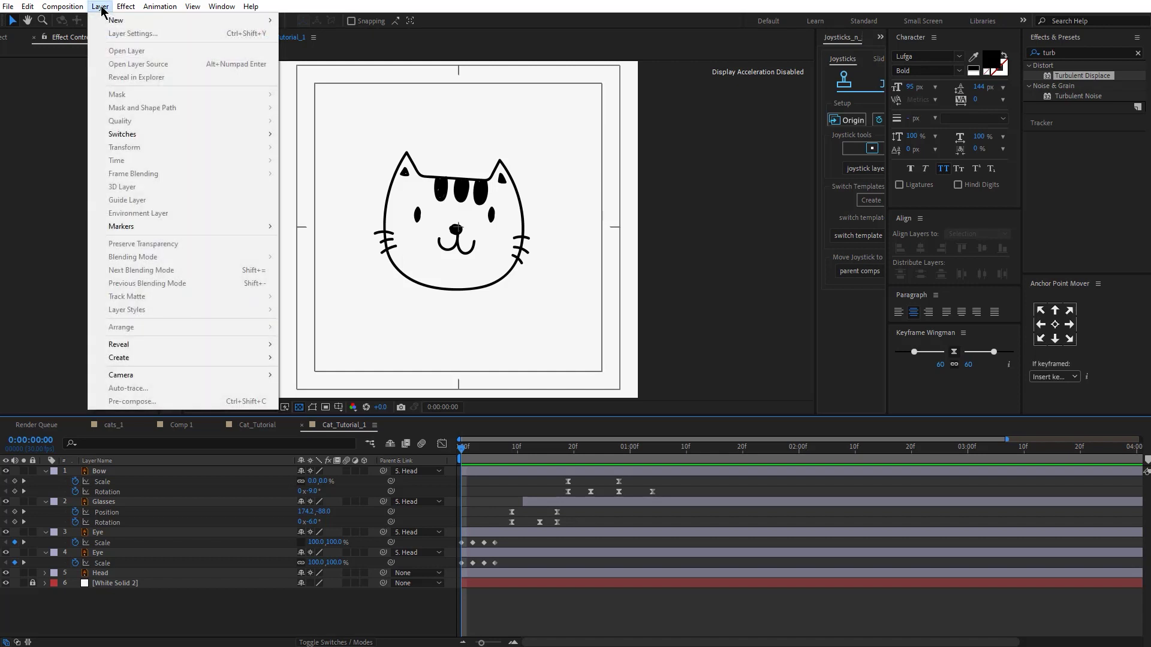
{"action": "mouse_move", "coordinate": [108, 26]}
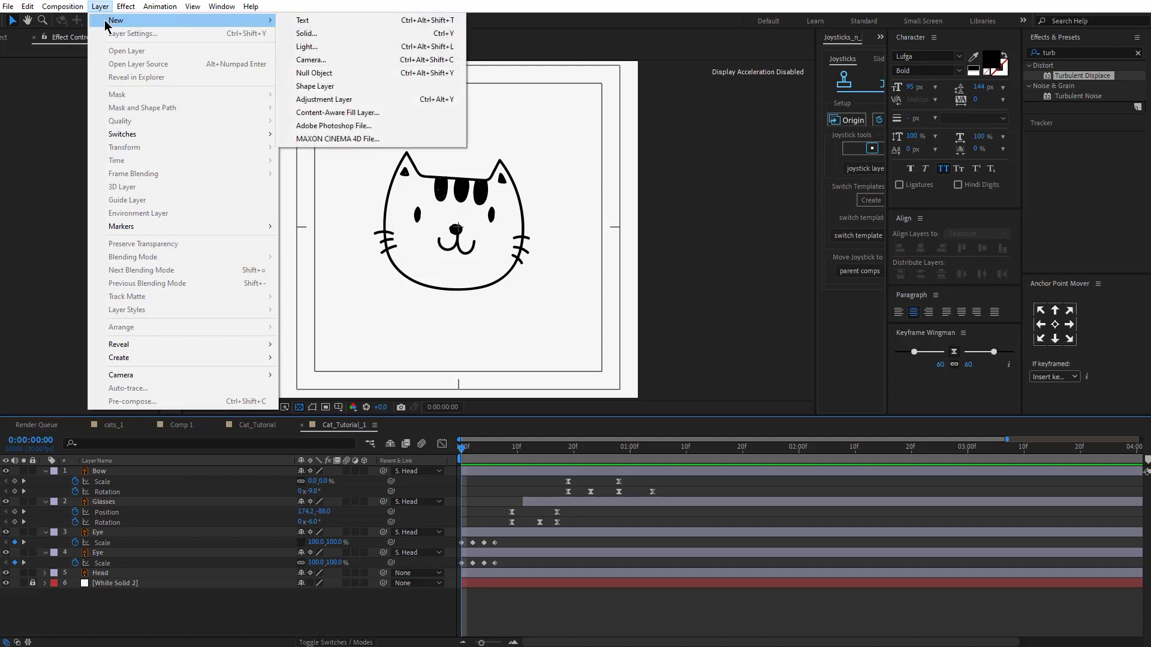
{"action": "left_click", "coordinate": [361, 106]}
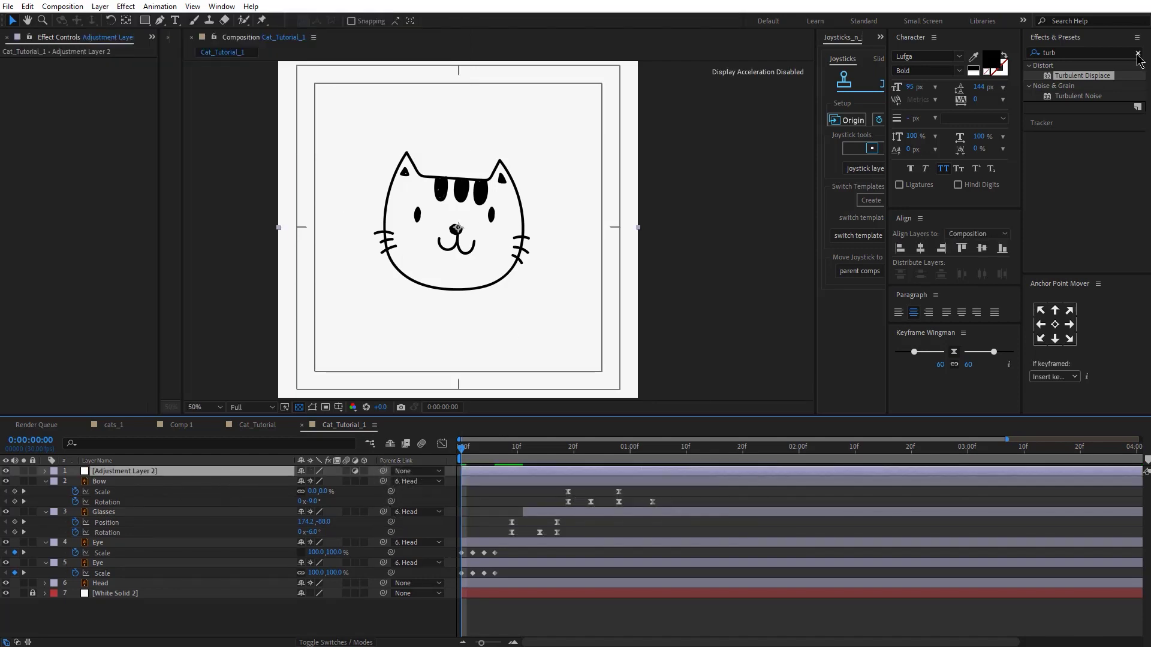
{"action": "left_click", "coordinate": [1137, 54]}
{"action": "type", "text": "turb"}
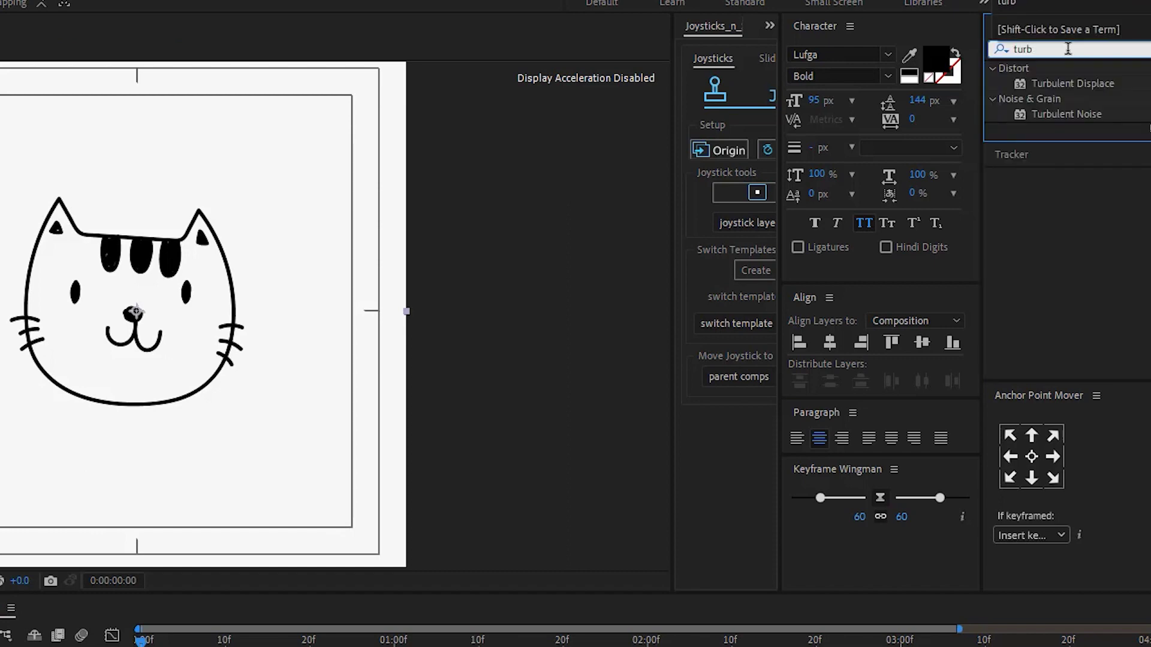
{"action": "mouse_move", "coordinate": [1073, 84]}
{"action": "left_mouse_down"}
{"action": "mouse_move", "coordinate": [1093, 99]}
{"action": "mouse_move", "coordinate": [200, 419]}
{"action": "mouse_move", "coordinate": [160, 469]}
{"action": "left_mouse_up"}
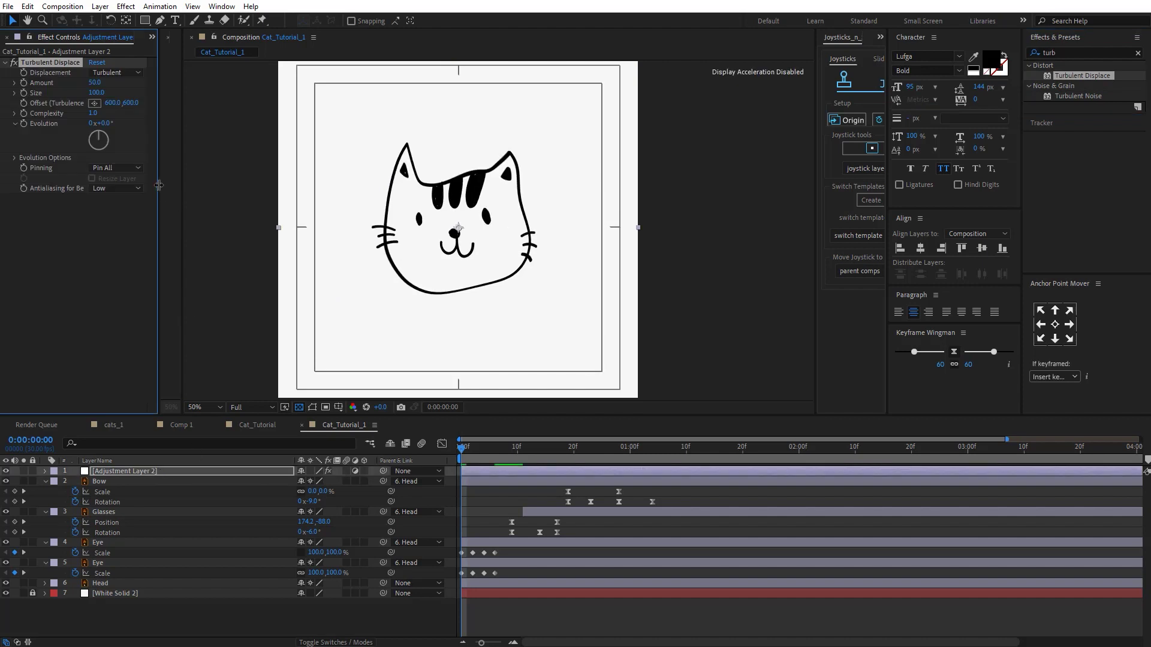
Set the Turbulent Displace Amount to 10 and Size to 15.
{"action": "left_click_drag", "start_coordinate": [159, 185], "coordinate": [227, 176]}
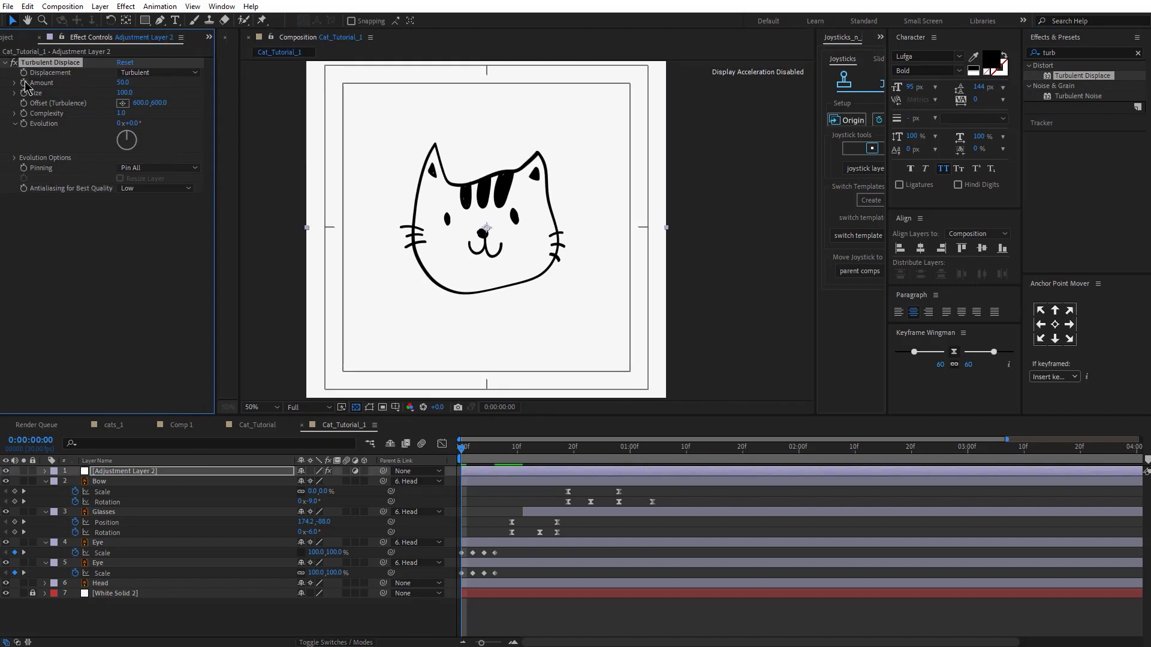
{"action": "left_click", "coordinate": [122, 82]}
{"action": "type", "text": "10.0"}
{"action": "key", "text": "Return"}
{"action": "left_click", "coordinate": [127, 93]}
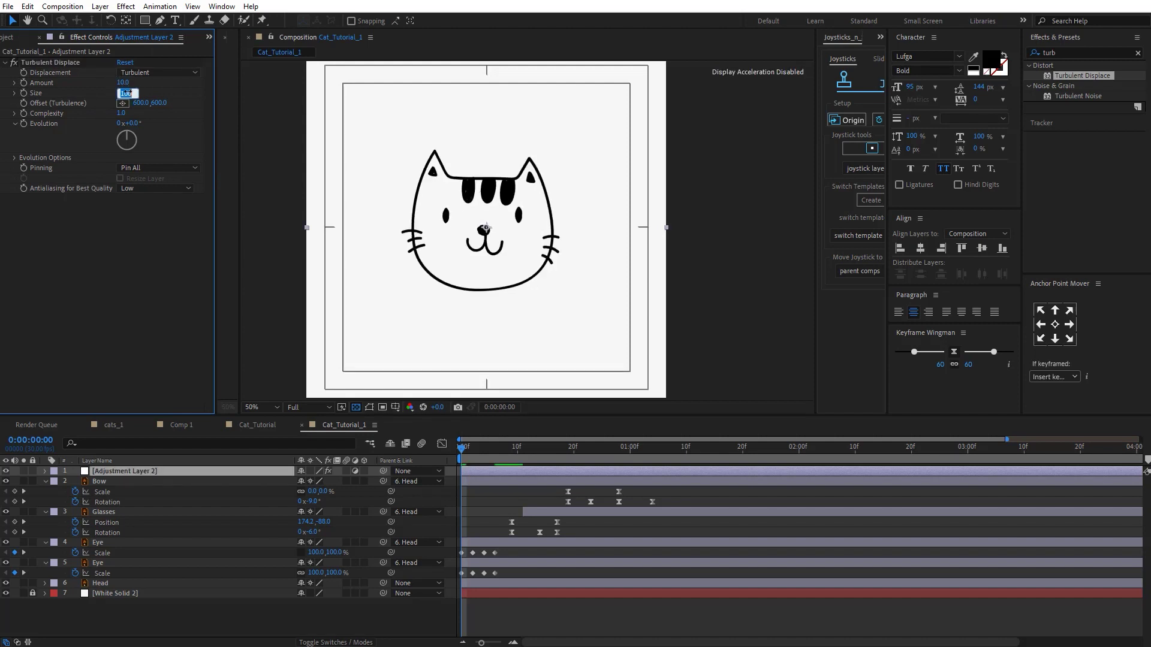
{"action": "type", "text": "15"}
{"action": "key", "text": "Return"}
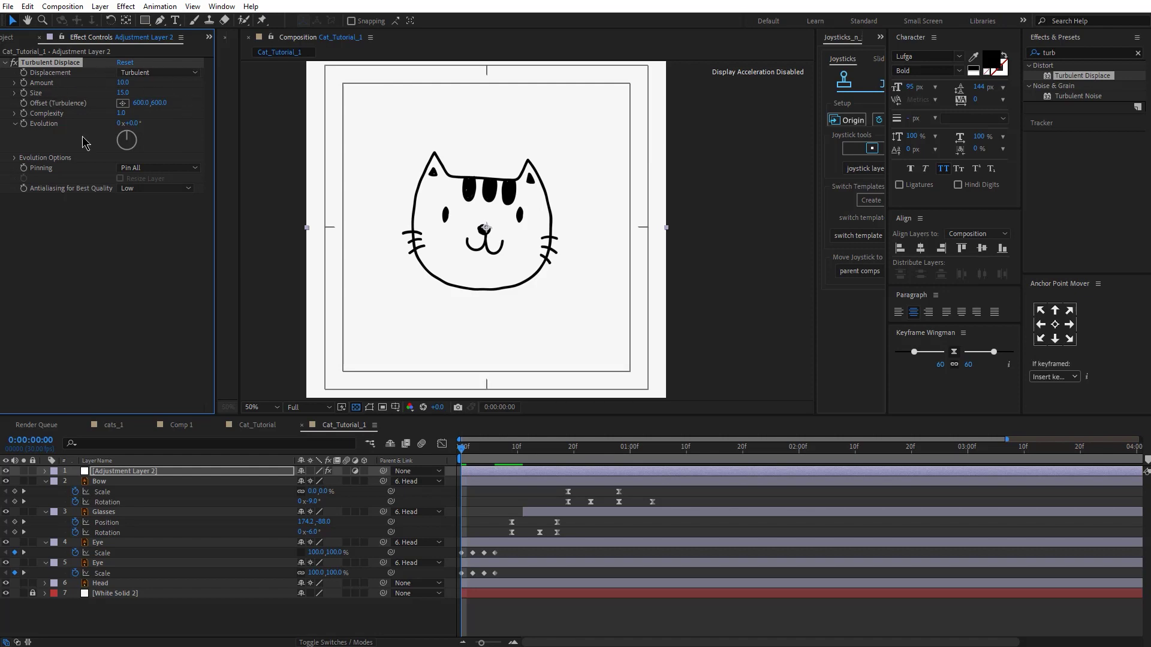
Expand the adjustment layer's Turbulent Displace properties down to Evolution Options in the timeline and preview the displacement.
{"action": "left_click", "coordinate": [14, 157]}
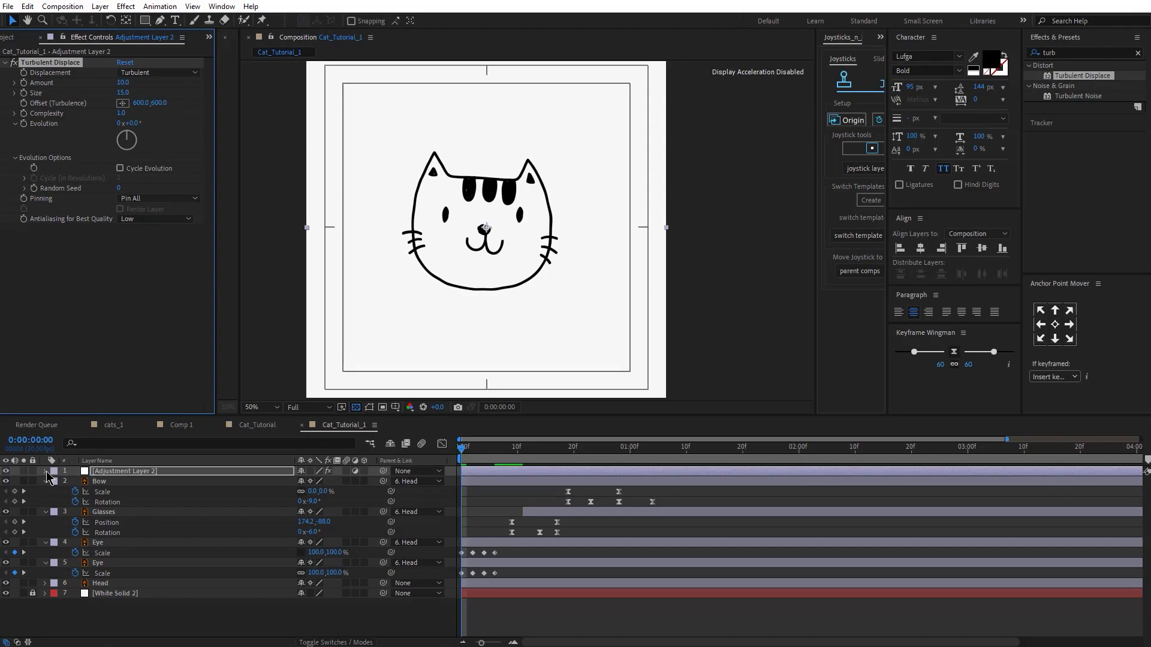
{"action": "left_click", "coordinate": [46, 471]}
{"action": "left_click", "coordinate": [57, 483]}
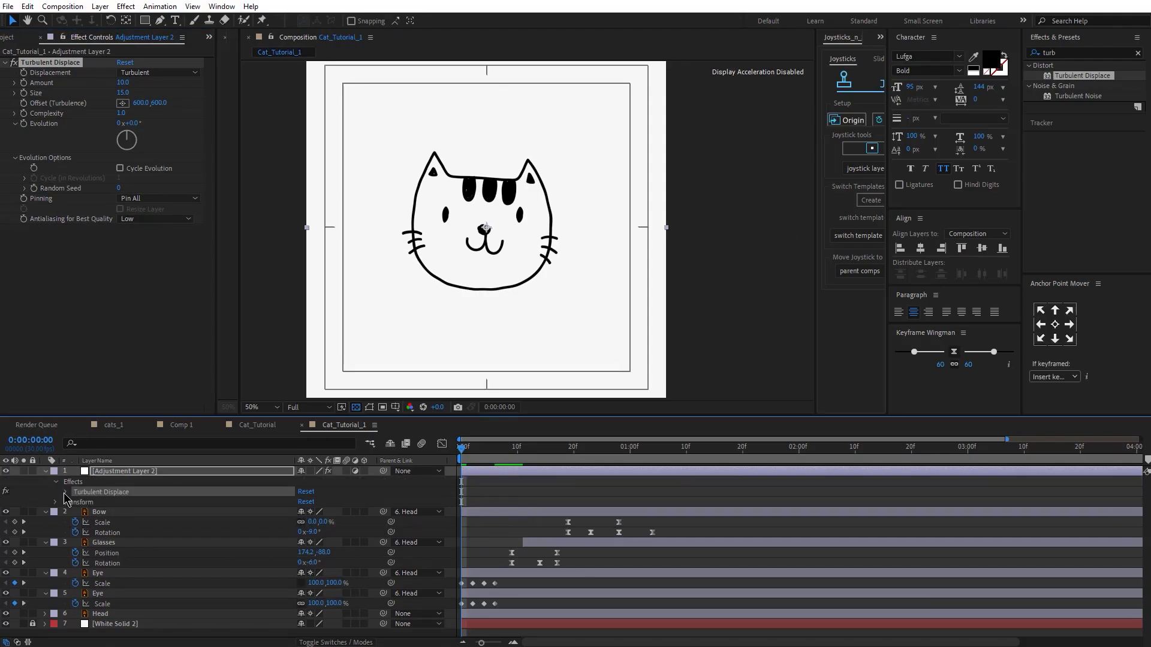
{"action": "left_click", "coordinate": [65, 493]}
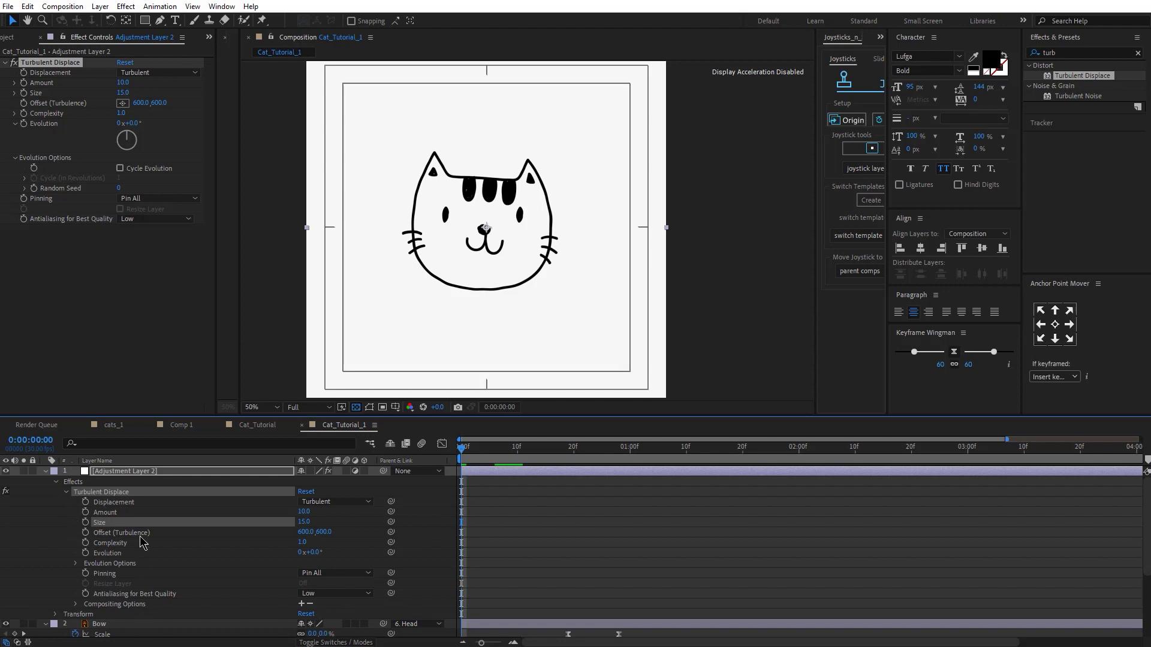
{"action": "key", "text": "space"}
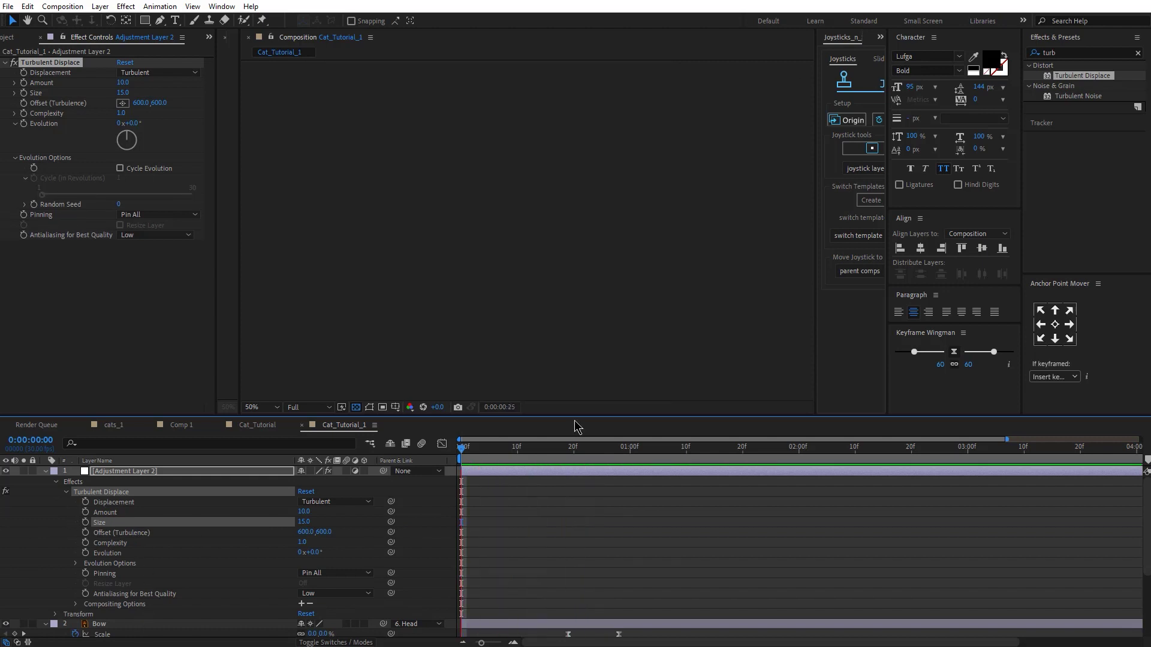
{"action": "key", "text": "space"}
{"action": "left_click", "coordinate": [75, 564]}
{"action": "scroll", "coordinate": [115, 558], "scroll_direction": "down", "scroll_amount": 2}
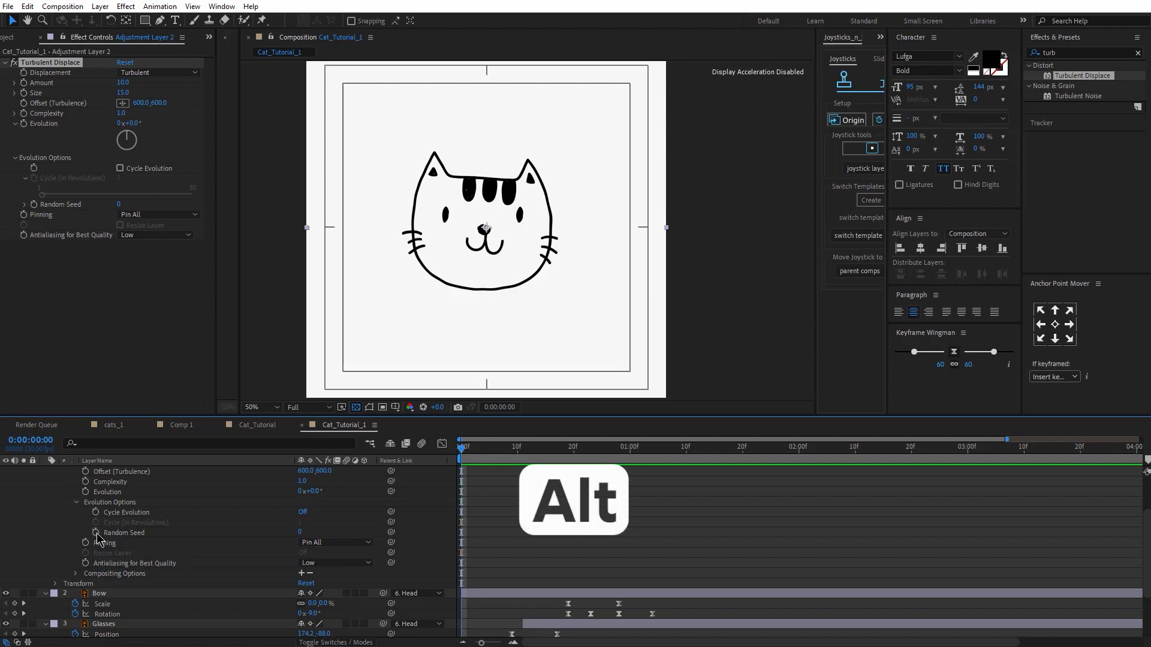
Add the expression time*100 to the Random Seed property of Turbulent Displace.
{"action": "left_click", "coordinate": [96, 533], "text": "alt"}
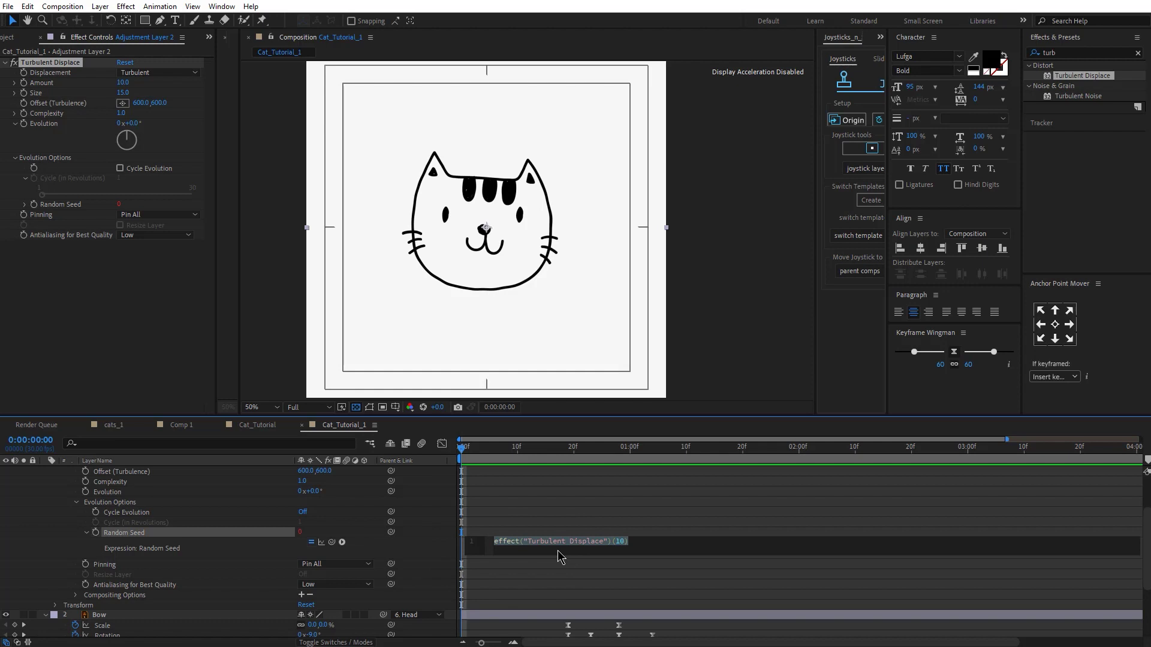
{"action": "type", "text": "ti"}
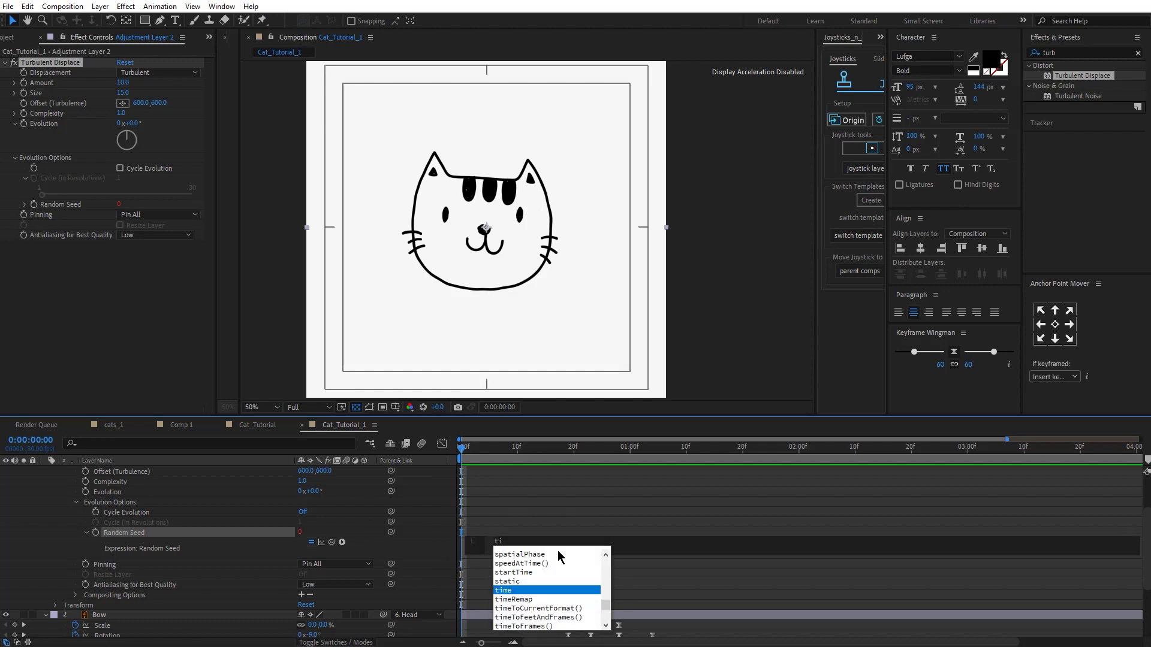
{"action": "type", "text": "me"}
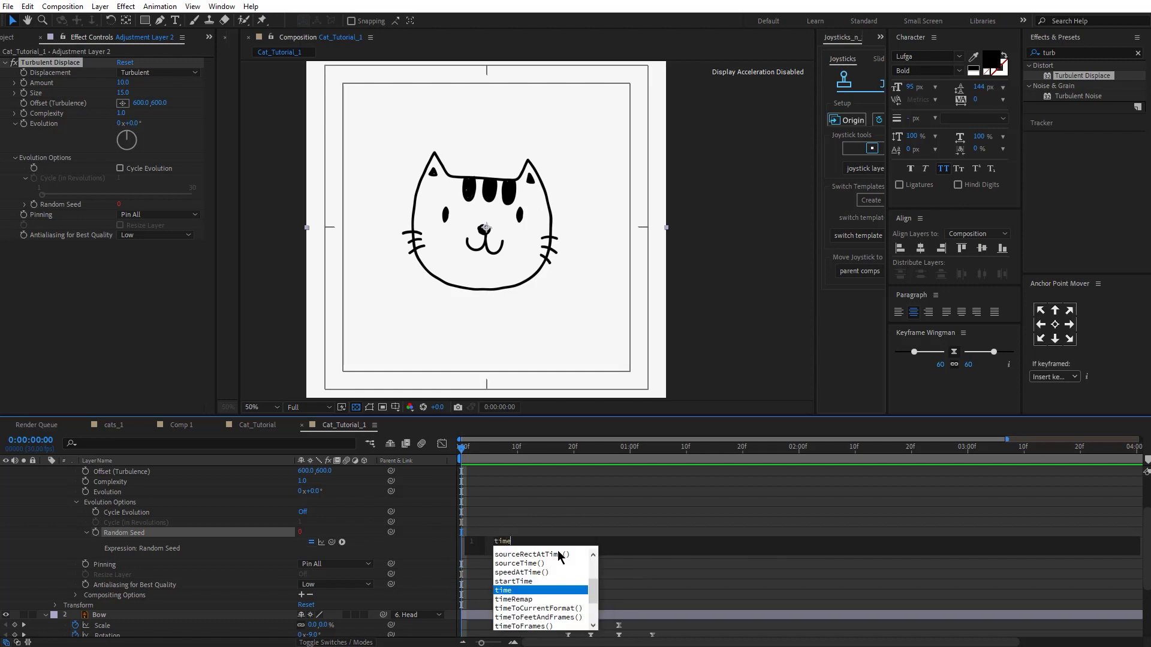
{"action": "type", "text": "*1"}
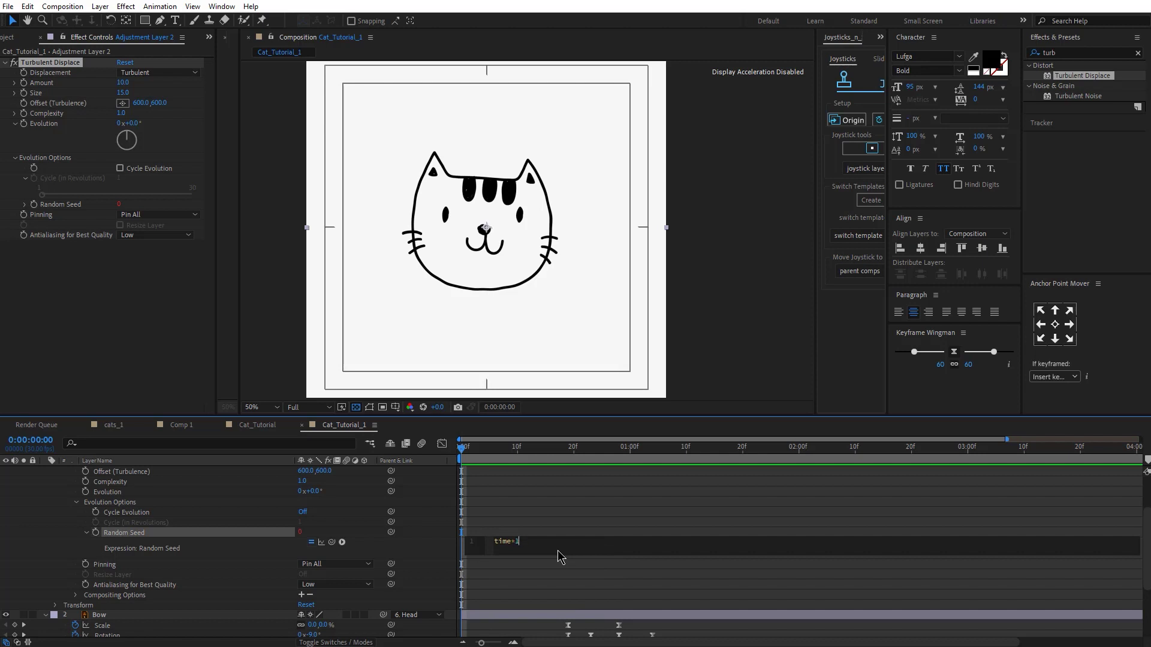
{"action": "type", "text": "00"}
{"action": "key", "text": "Return"}
{"action": "key", "text": "Return"}
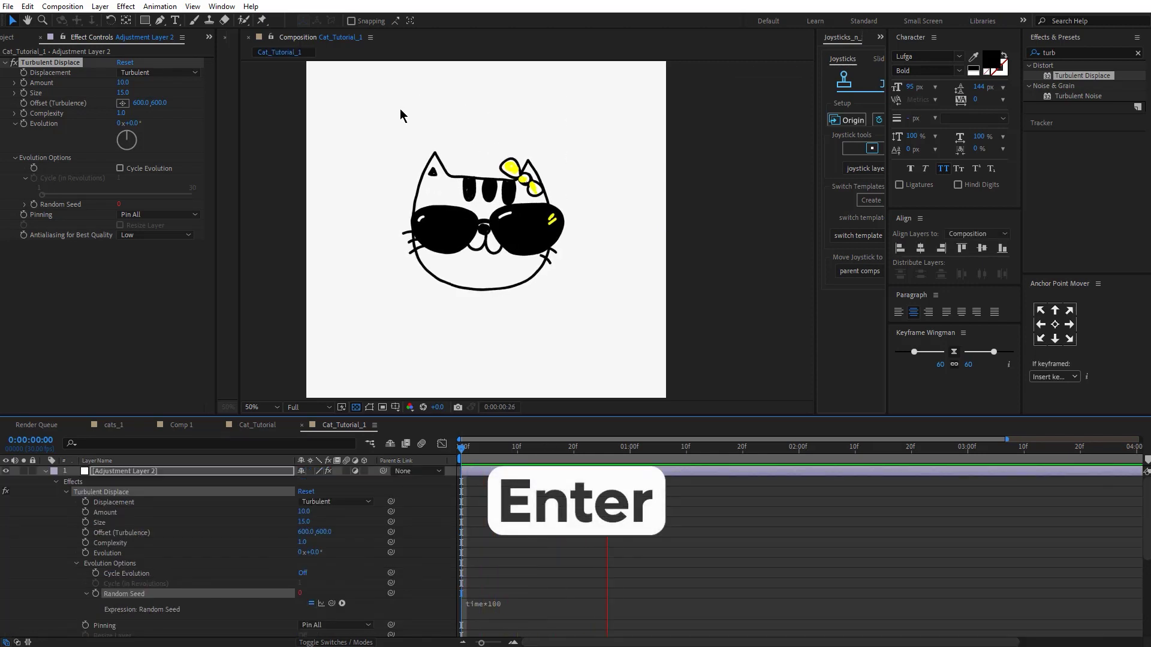
Stop playback and change the Random Seed expression to time*10.
{"action": "left_click", "coordinate": [563, 606]}
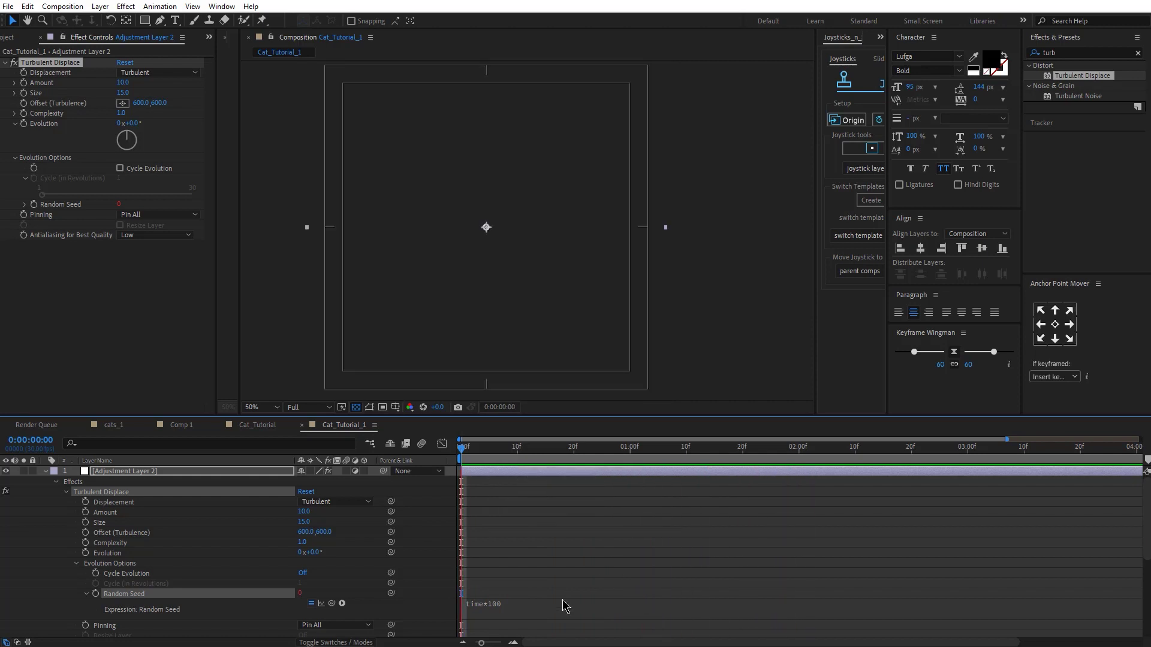
{"action": "scroll", "coordinate": [555, 601], "scroll_direction": "down", "scroll_amount": 1}
{"action": "left_click", "coordinate": [506, 580]}
{"action": "left_click", "coordinate": [544, 574]}
{"action": "key", "text": "BackSpace"}
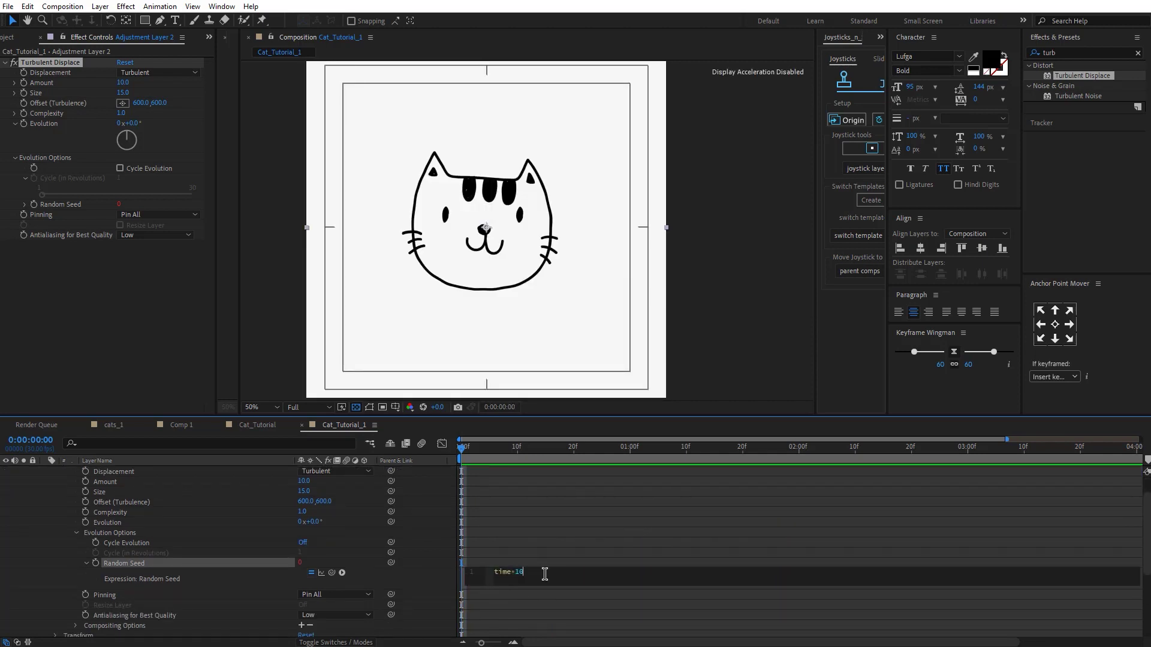
{"action": "left_click", "coordinate": [577, 525]}
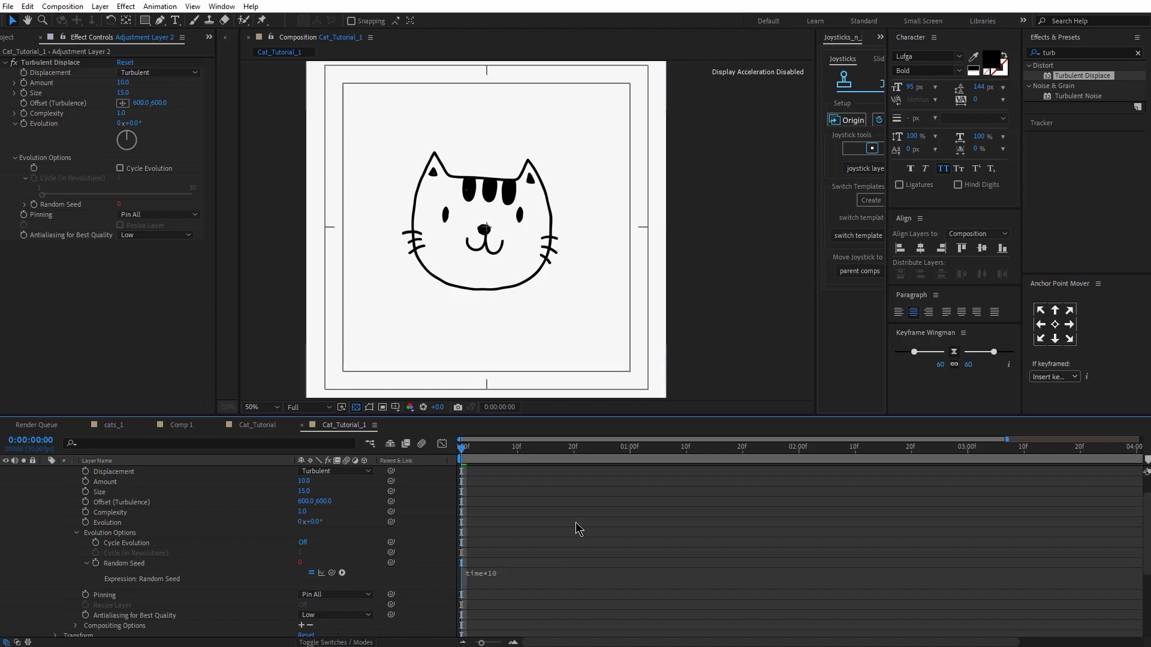
Play back the cat animation to check the line wobble with the slower Random Seed expression.
{"action": "key", "text": "space"}
{"action": "scroll", "coordinate": [599, 540], "scroll_direction": "up", "scroll_amount": 1}
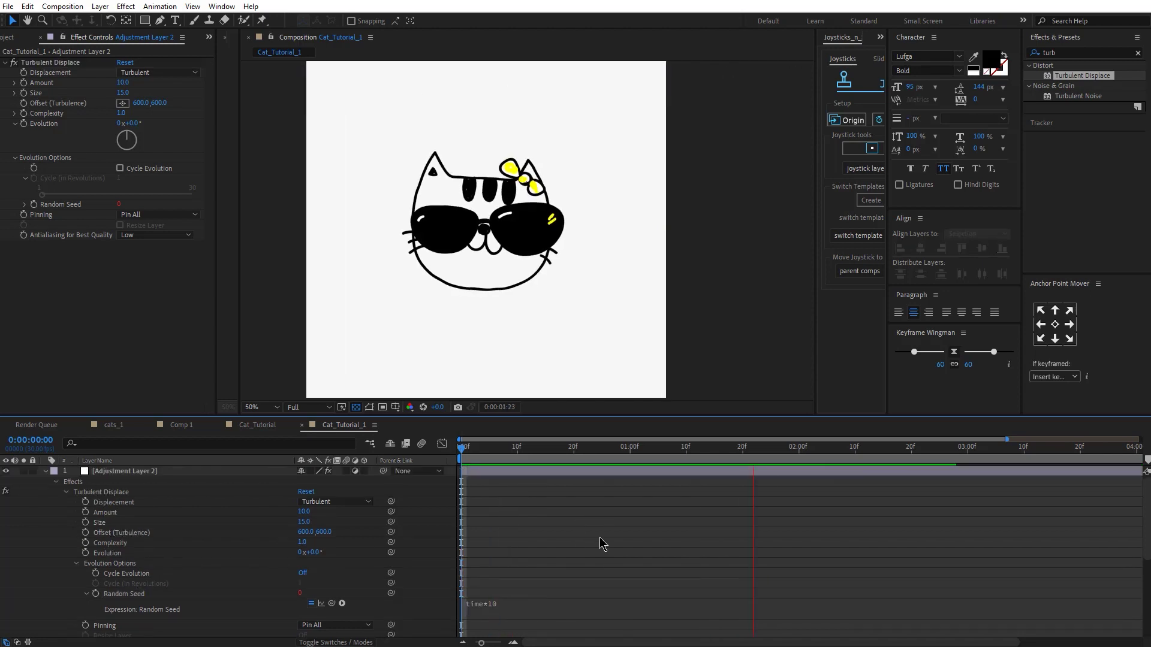
{"action": "scroll", "coordinate": [605, 516], "scroll_direction": "down", "scroll_amount": 3}
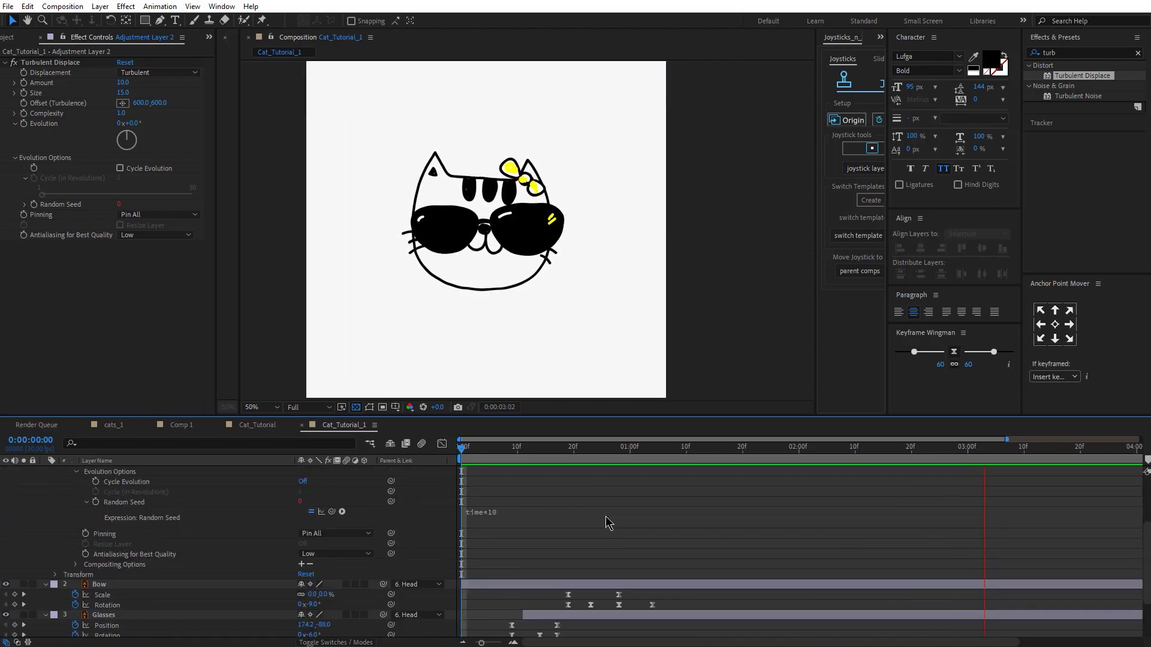